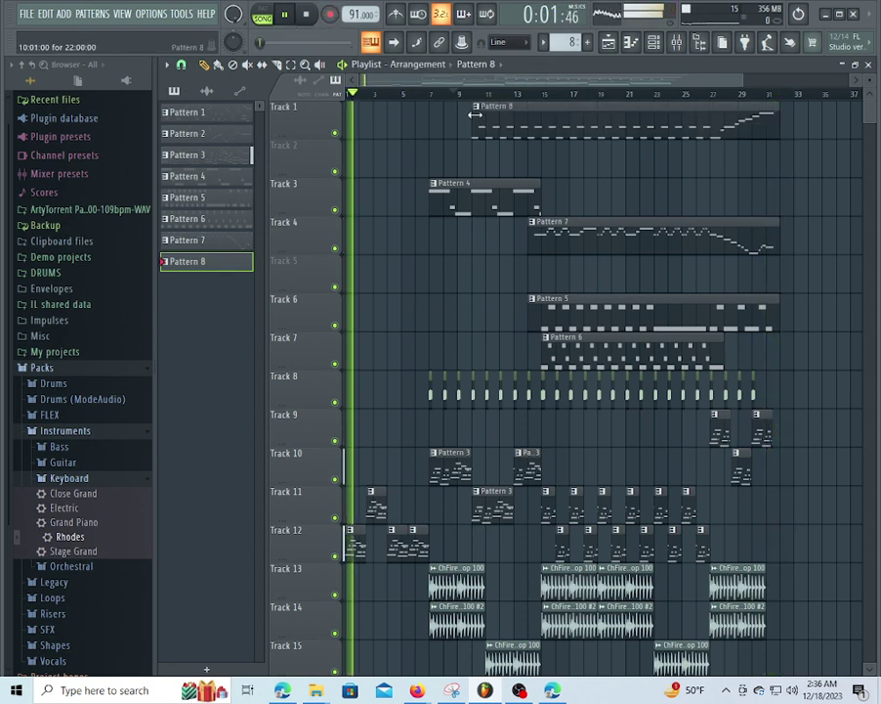
# Open the Pattern 8 clip on Track 1 in the piano roll
pyautogui.click(485, 132)
pyautogui.doubleClick(491, 134)
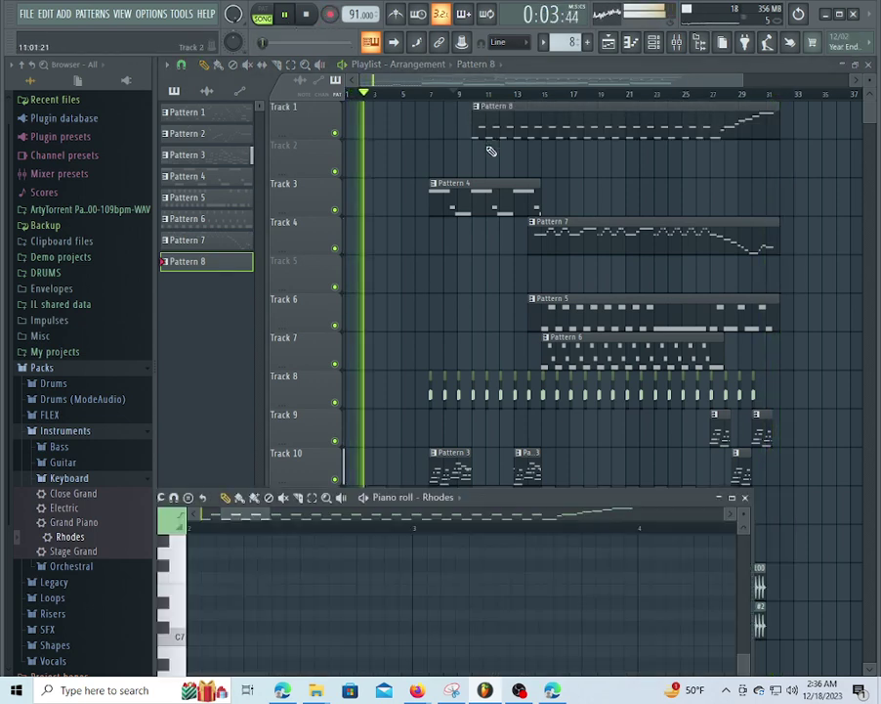
pyautogui.hotkey('alt', 'q')
pyautogui.click(611, 447)
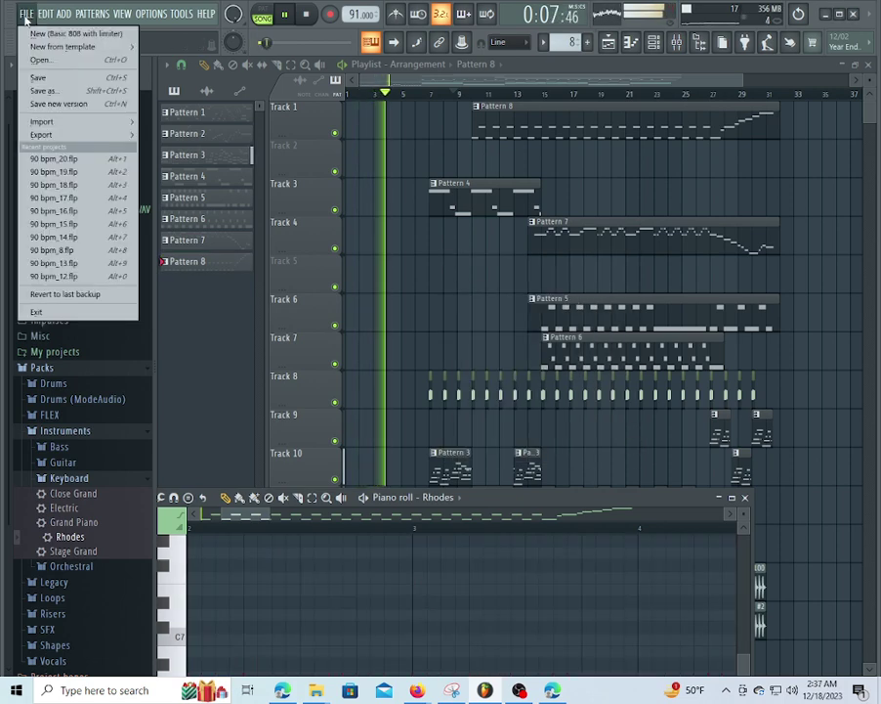
# Start saving the project under a new name and browse to the Windows (F:) drive
pyautogui.click(26, 13)
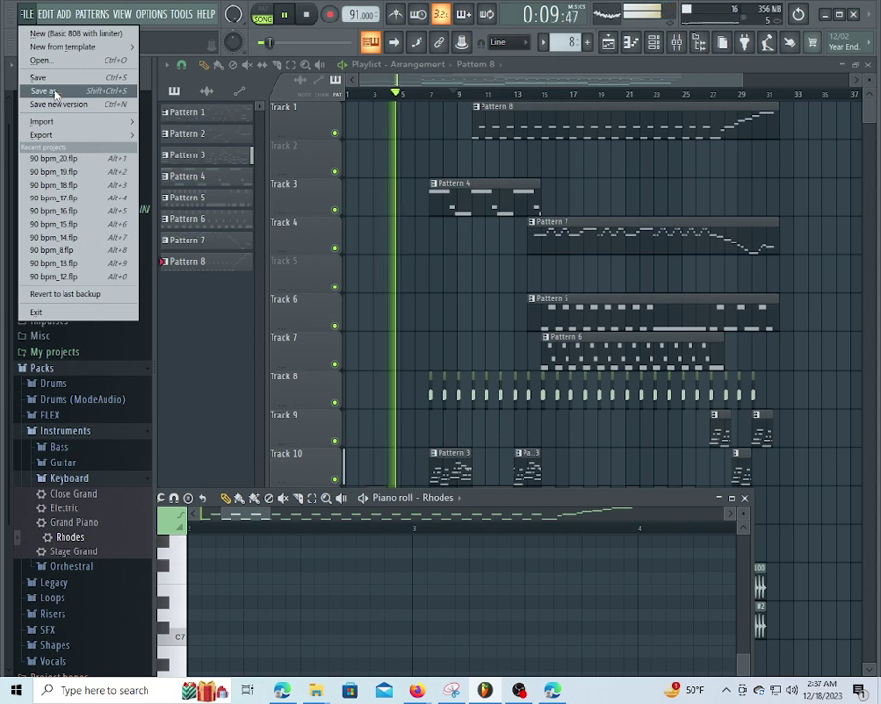
pyautogui.click(56, 93)
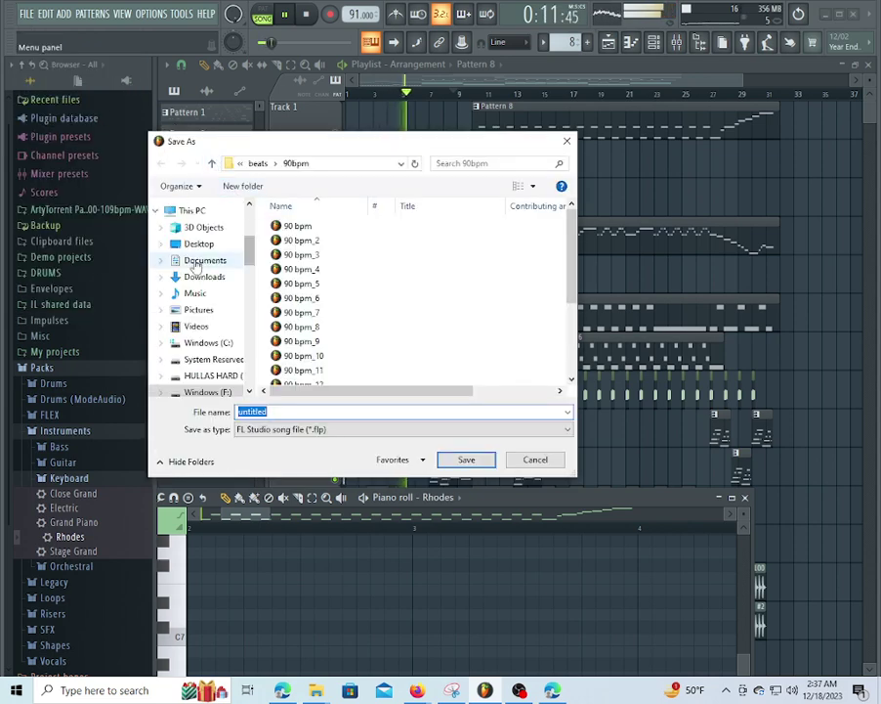
pyautogui.moveTo(254, 248); pyautogui.dragTo(258, 276)
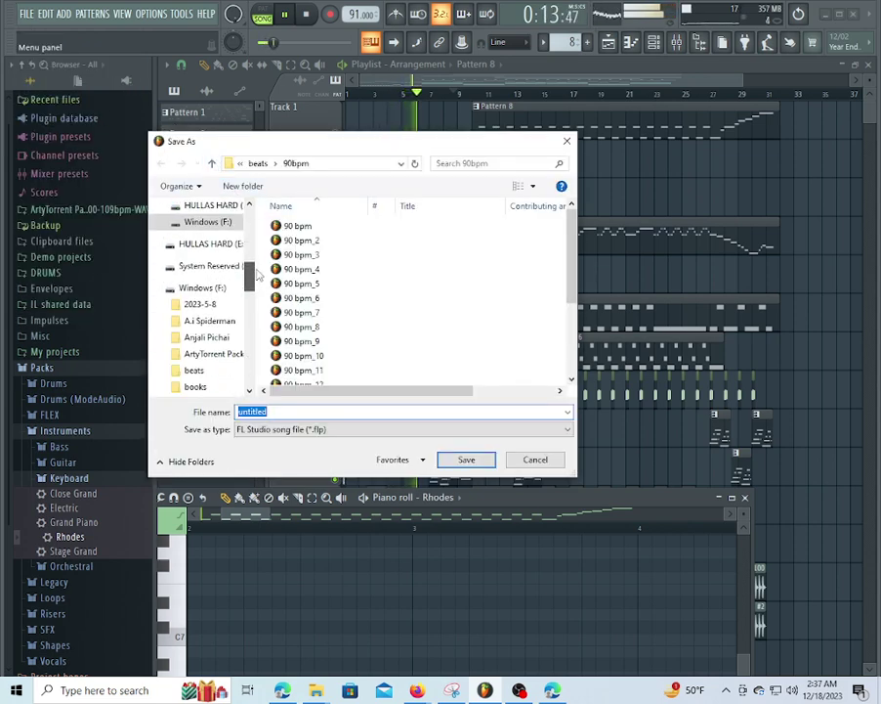
pyautogui.click(224, 295)
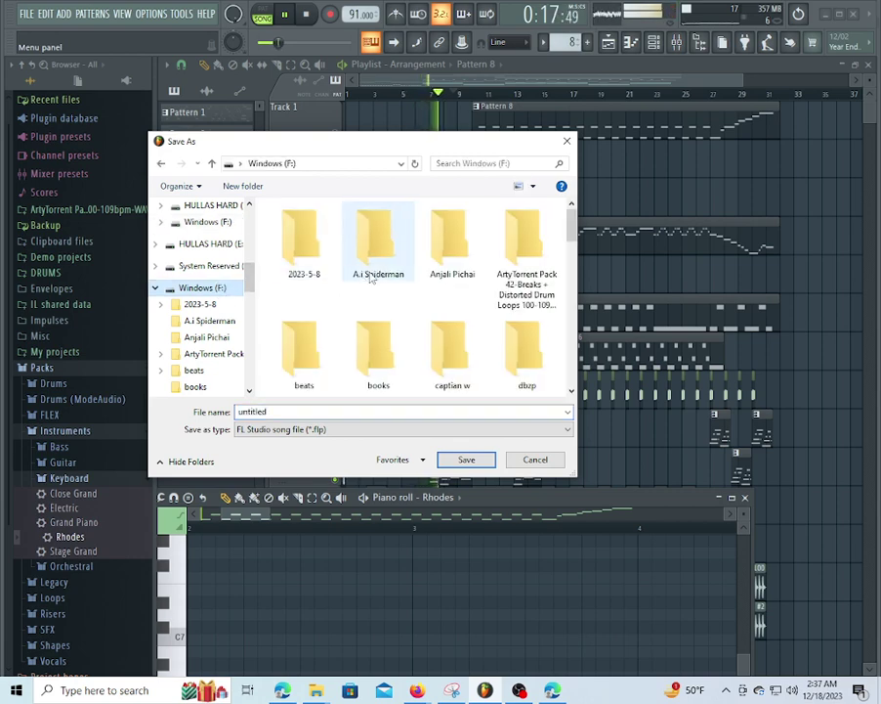
pyautogui.scroll(-5, 430, 307)
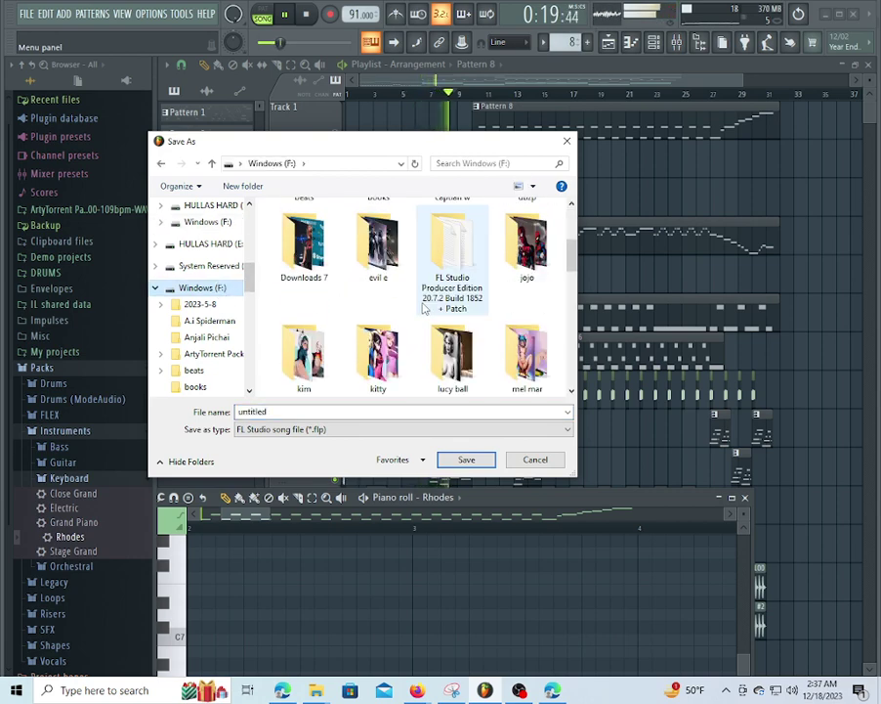
pyautogui.scroll(-5, 373, 310)
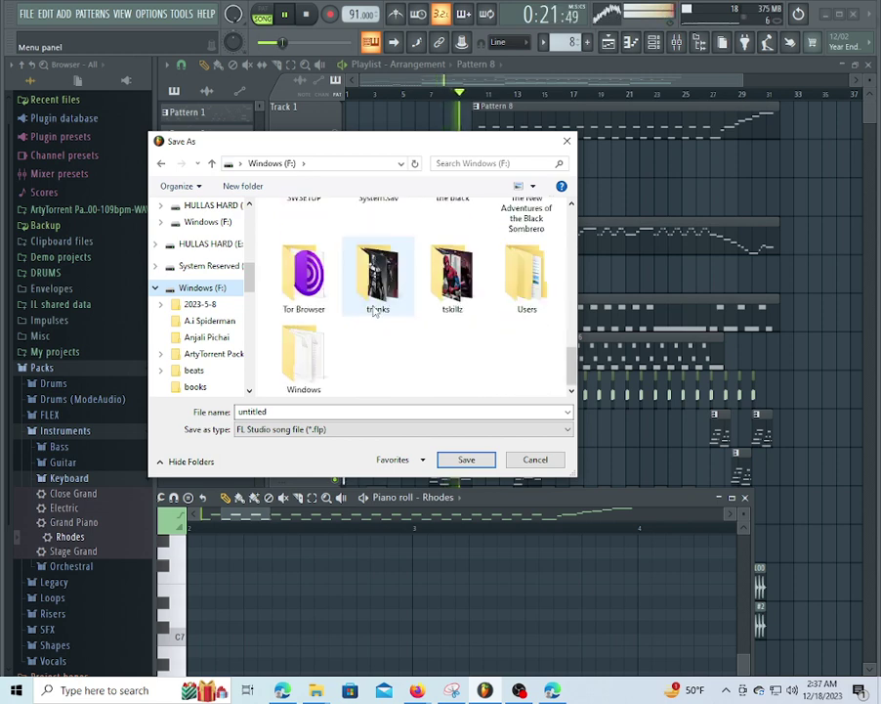
# Create a new folder named "have a great day" on the Windows (F:) drive
pyautogui.rightClick(397, 363)
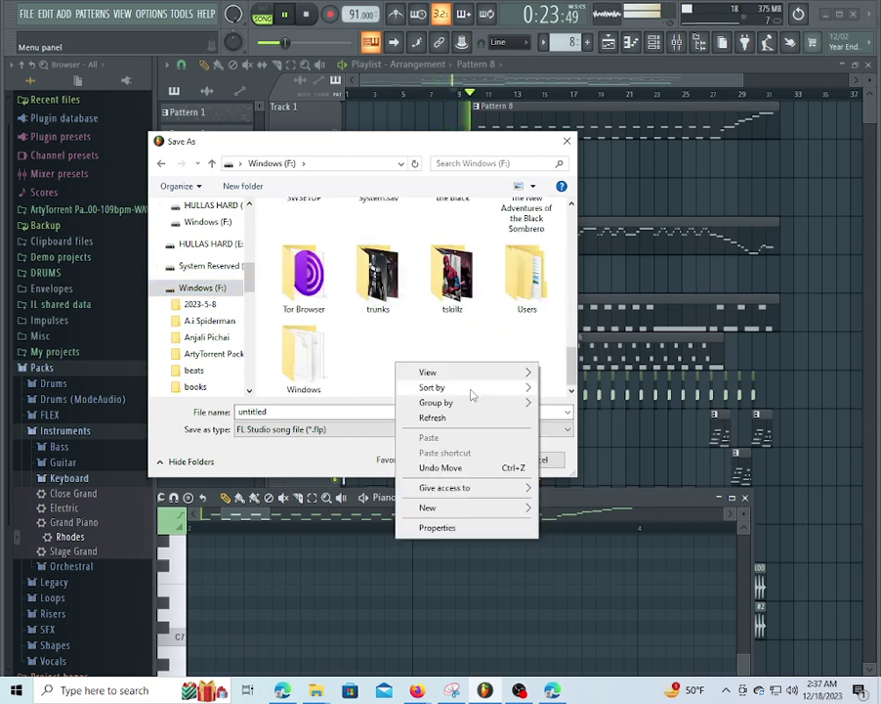
pyautogui.moveTo(500, 507)
pyautogui.click(564, 506)
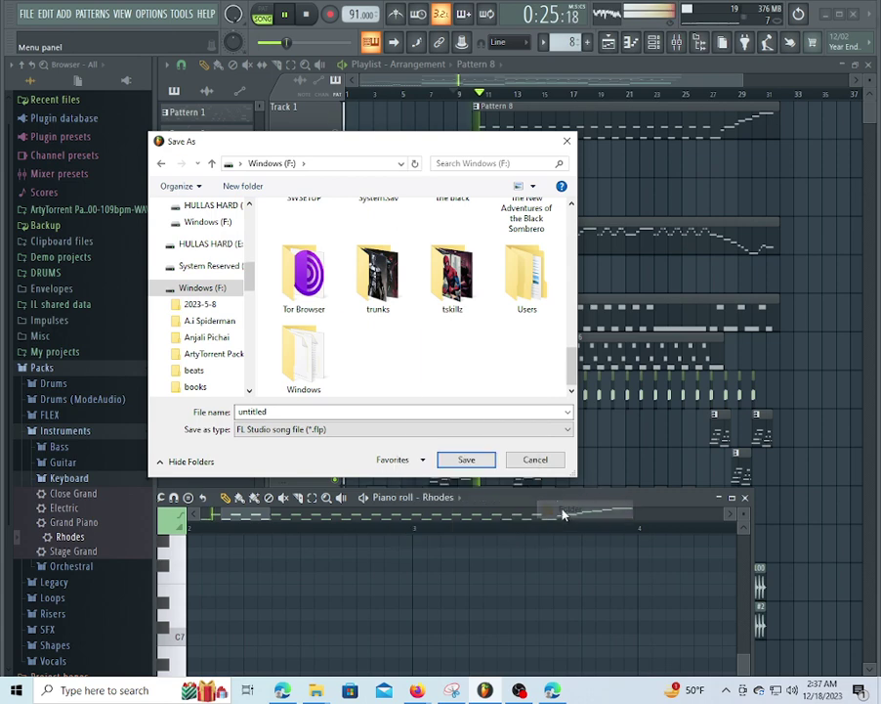
pyautogui.write('ha')
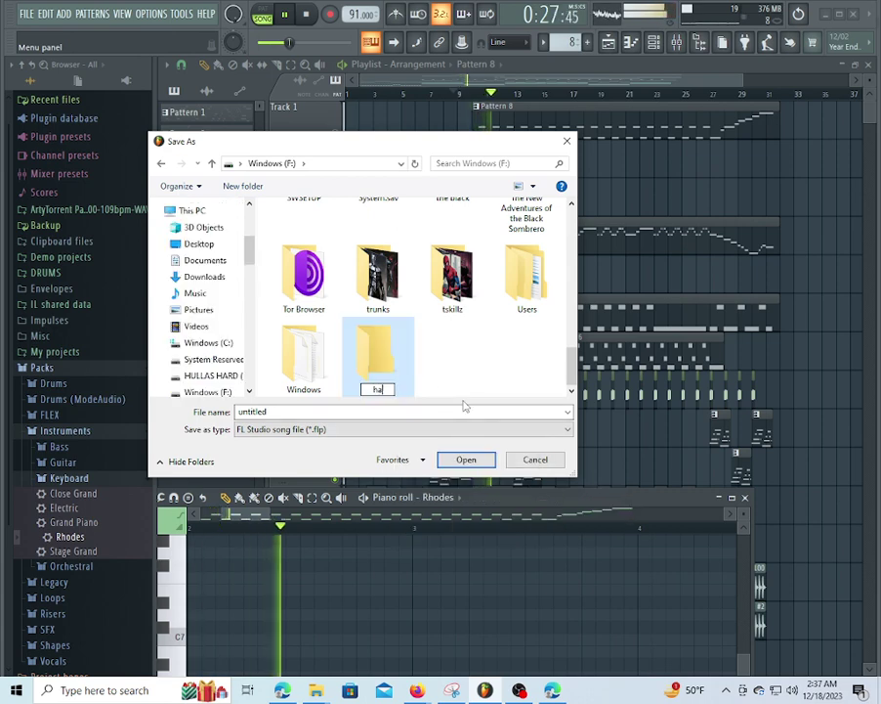
pyautogui.write('ve a grea')
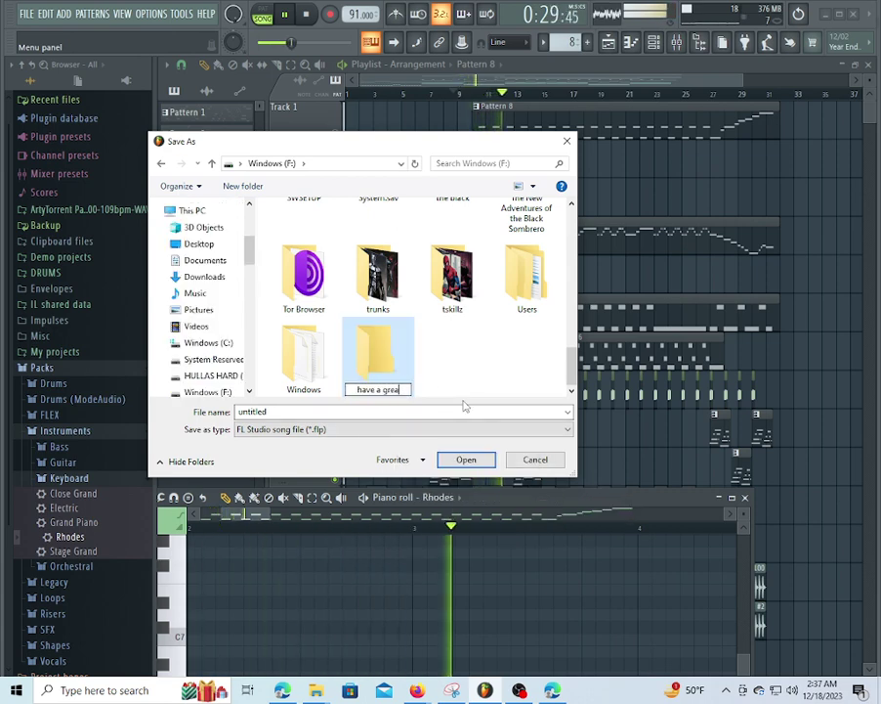
pyautogui.write('t day')
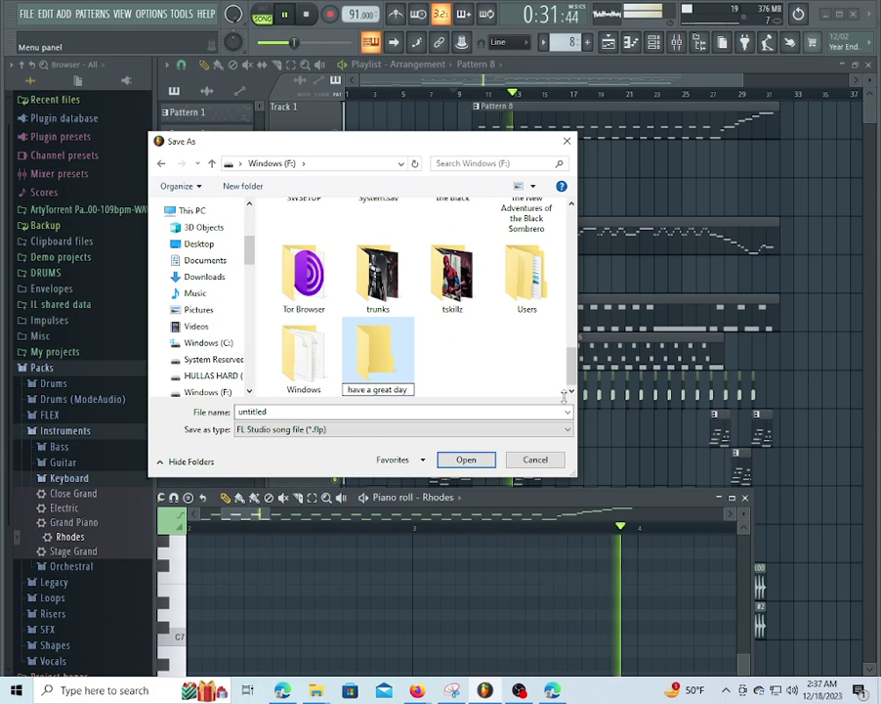
# Save the project as "HAve A Great Day" inside the "have a great day" folder
pyautogui.click(386, 362)
pyautogui.doubleClick(386, 362)
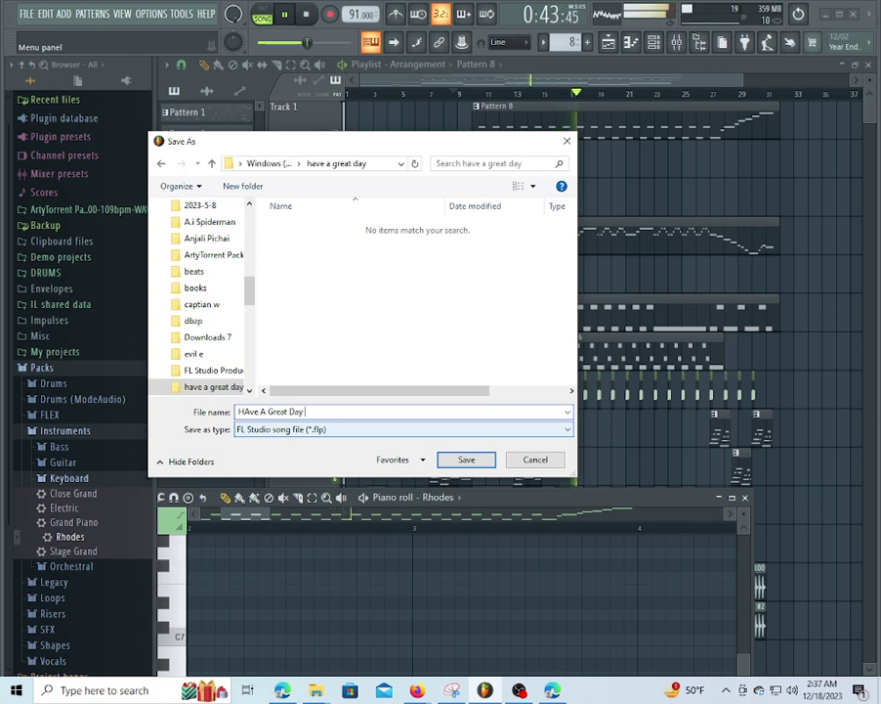
pyautogui.click(467, 460)
# Look over the playlist arrangement from its opening bars to the end of the last clips
pyautogui.moveTo(481, 80); pyautogui.dragTo(486, 104)
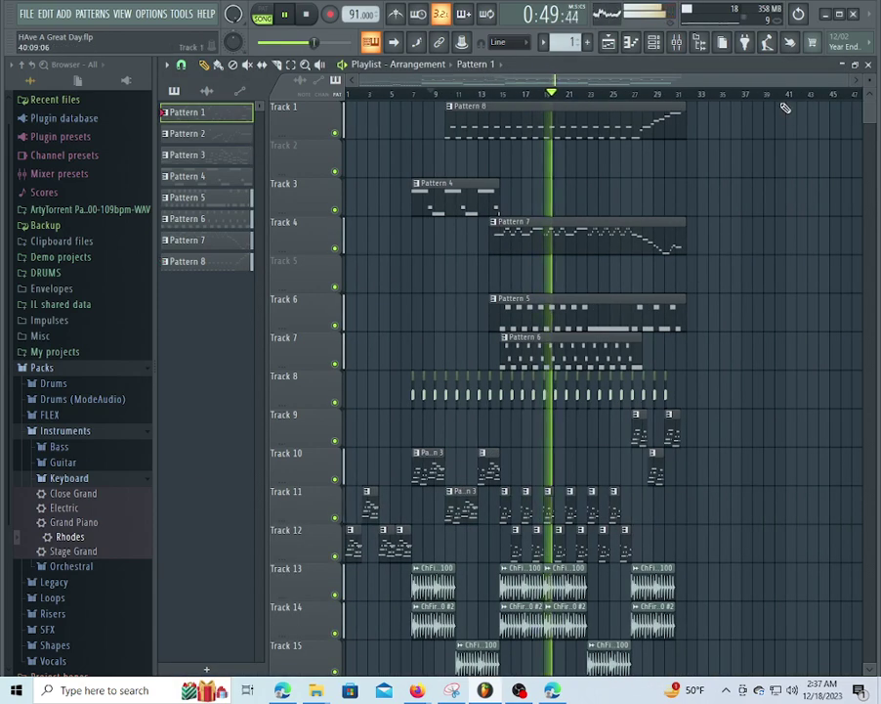
pyautogui.scroll(4, 756, 99)
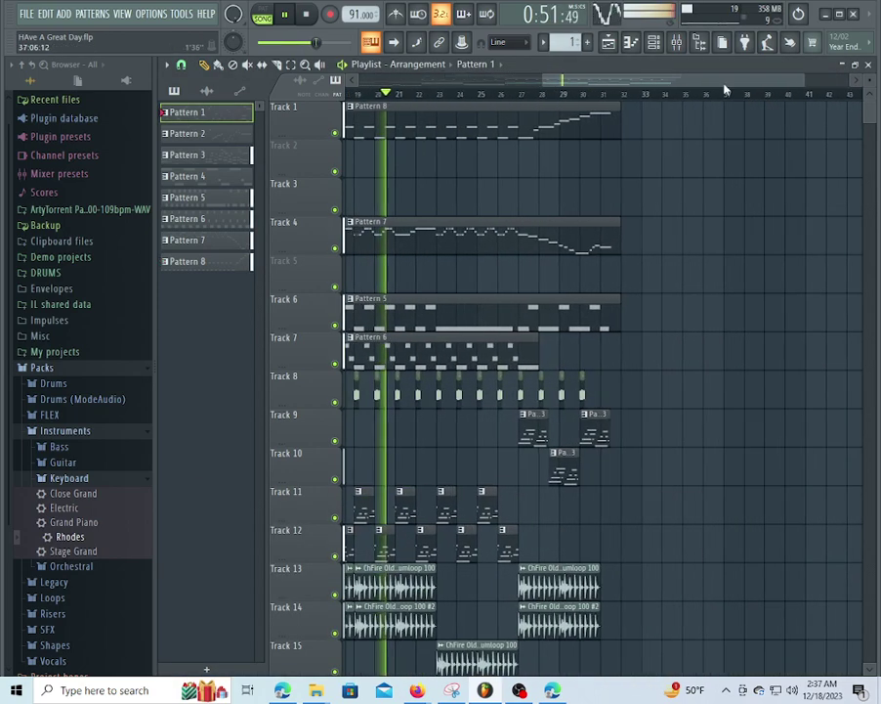
pyautogui.moveTo(677, 81); pyautogui.dragTo(393, 81)
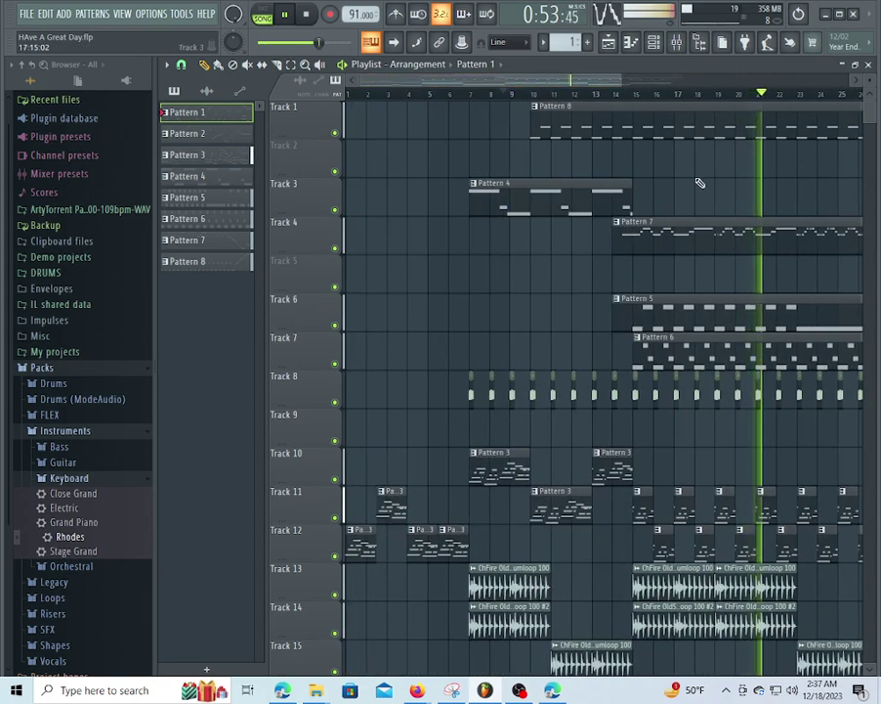
pyautogui.scroll(-6, 571, 105)
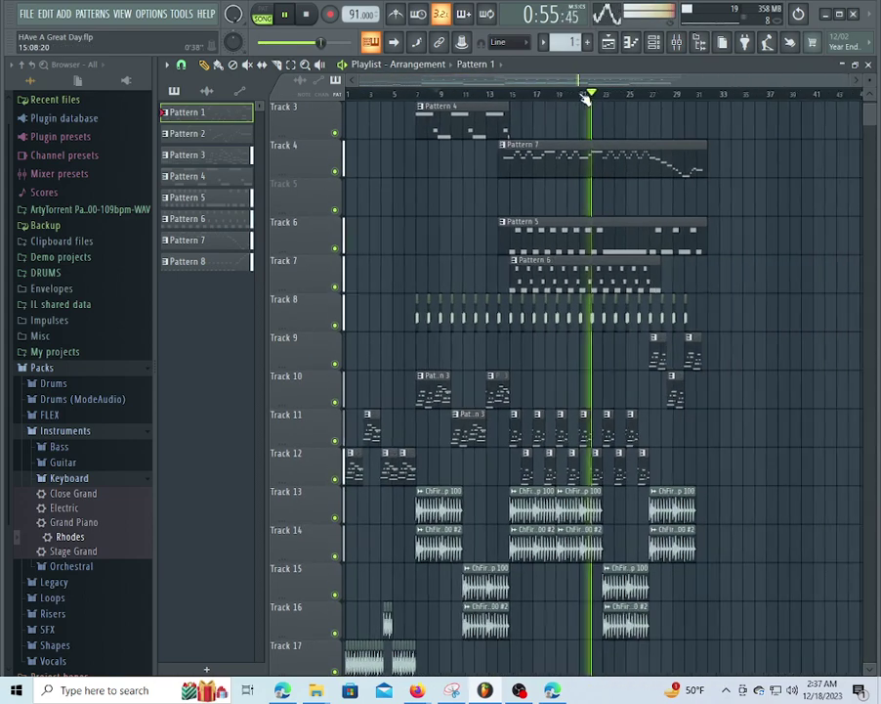
pyautogui.scroll(-1, 583, 97)
pyautogui.scroll(5, 650, 93)
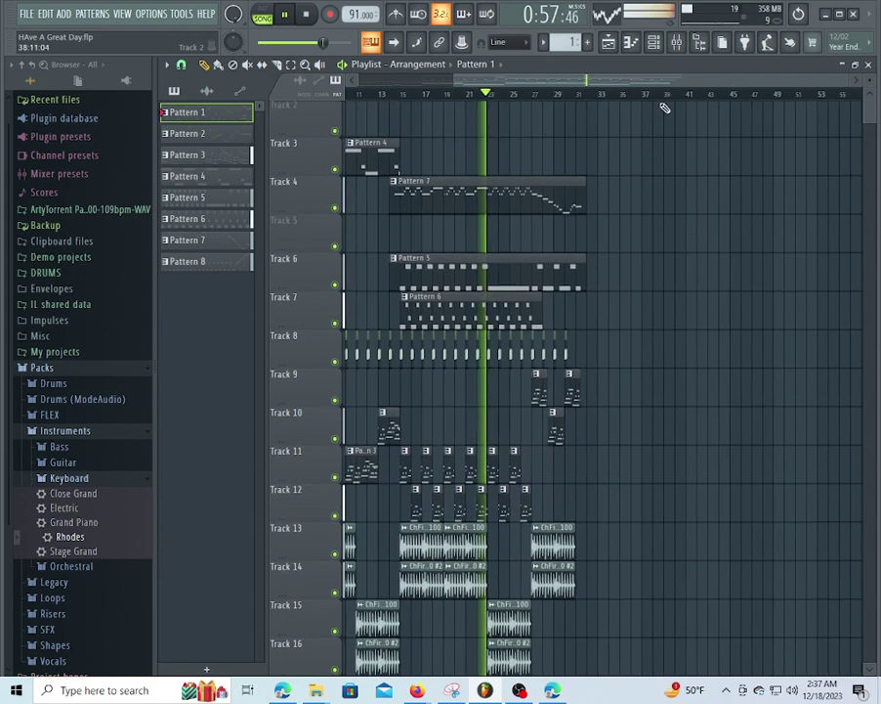
pyautogui.scroll(5, 655, 93)
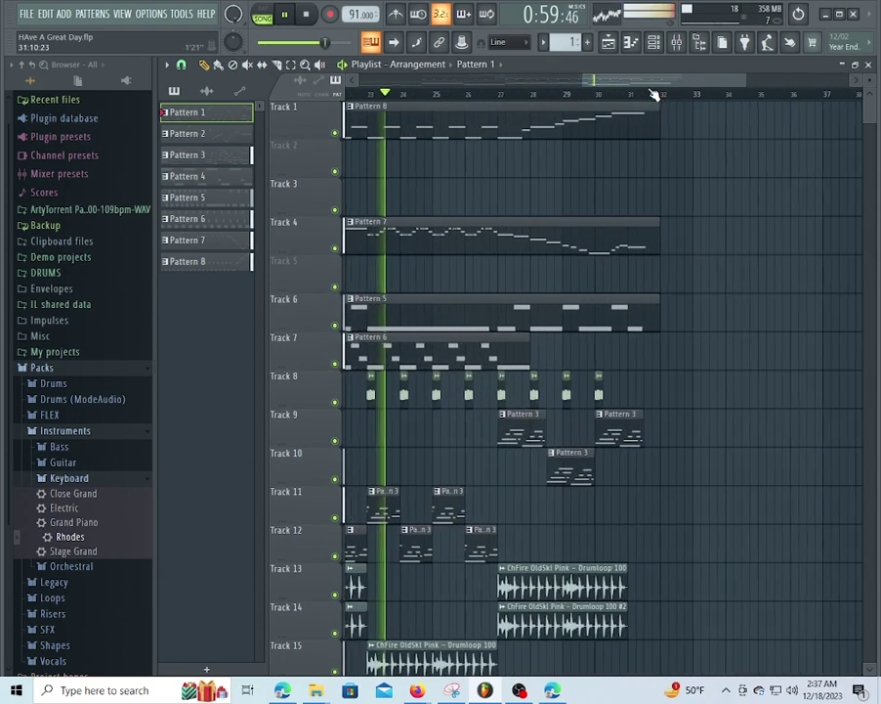
# Select all clips in the playlist and duplicate them right after the arrangement, starting at bar 32
pyautogui.moveTo(654, 83); pyautogui.dragTo(303, 83)
pyautogui.hotkey('ctrl', 'a')
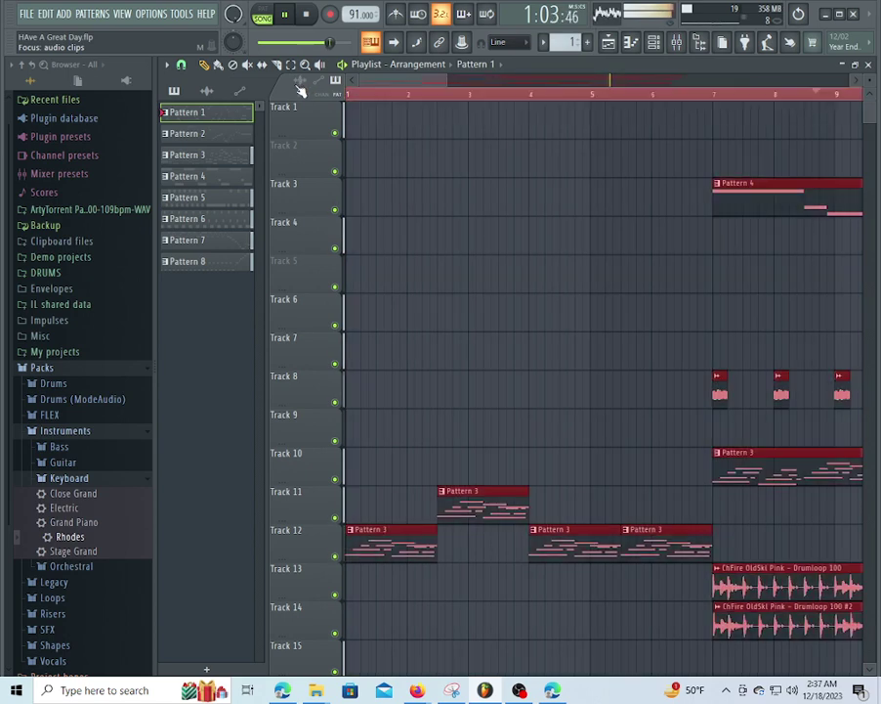
pyautogui.moveTo(404, 81); pyautogui.dragTo(681, 120)
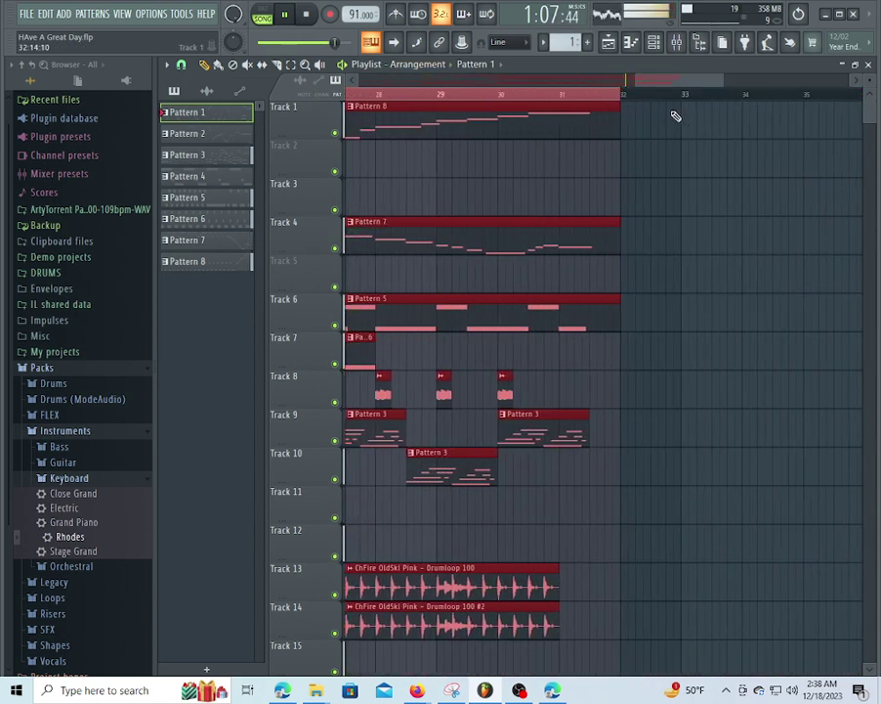
pyautogui.hotkey('ctrl', 'b')
pyautogui.moveTo(400, 541); pyautogui.dragTo(645, 481)
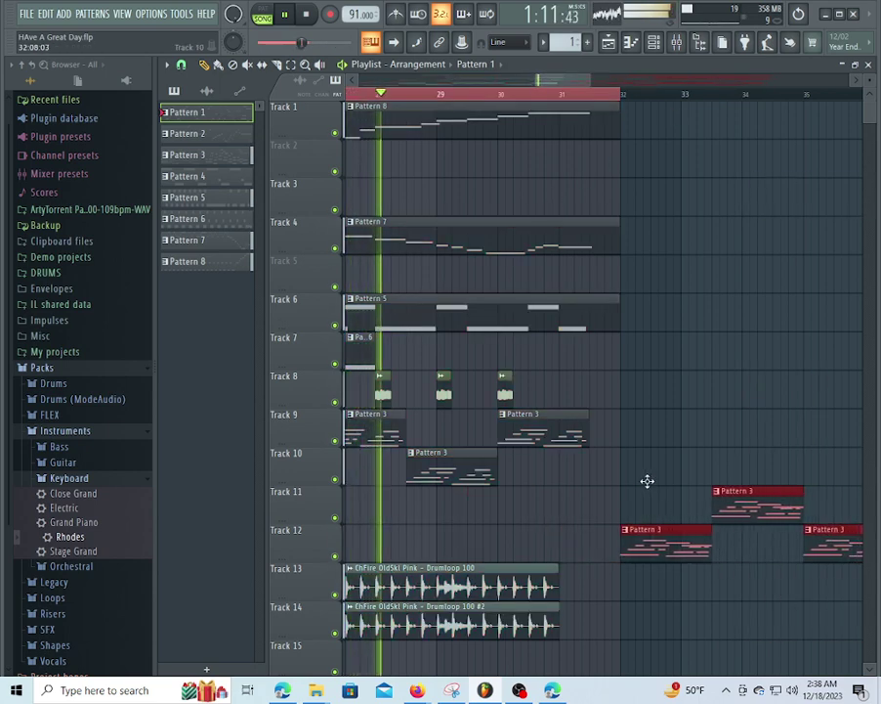
# Audition the transition from bar 30 into the duplicated section and delete all the duplicated clips
pyautogui.click(504, 97)
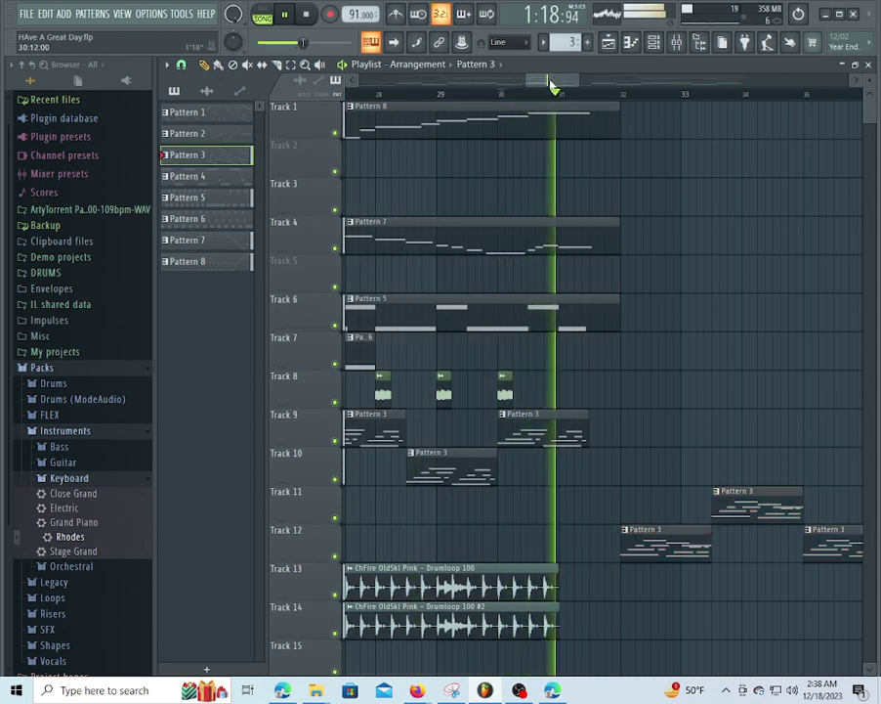
pyautogui.moveTo(556, 82); pyautogui.dragTo(576, 89)
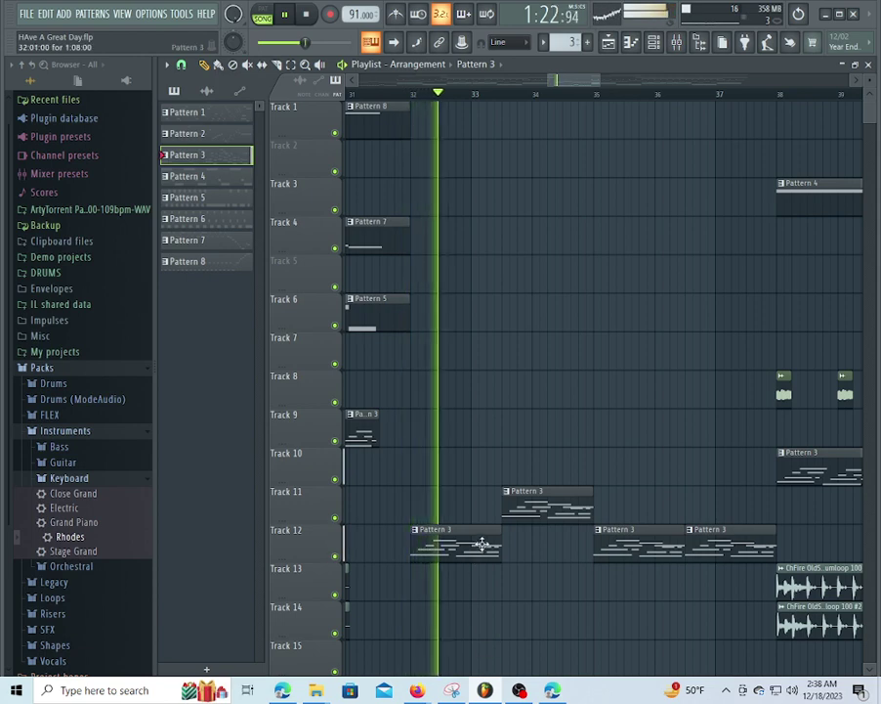
pyautogui.hotkey('ctrl', 'z')
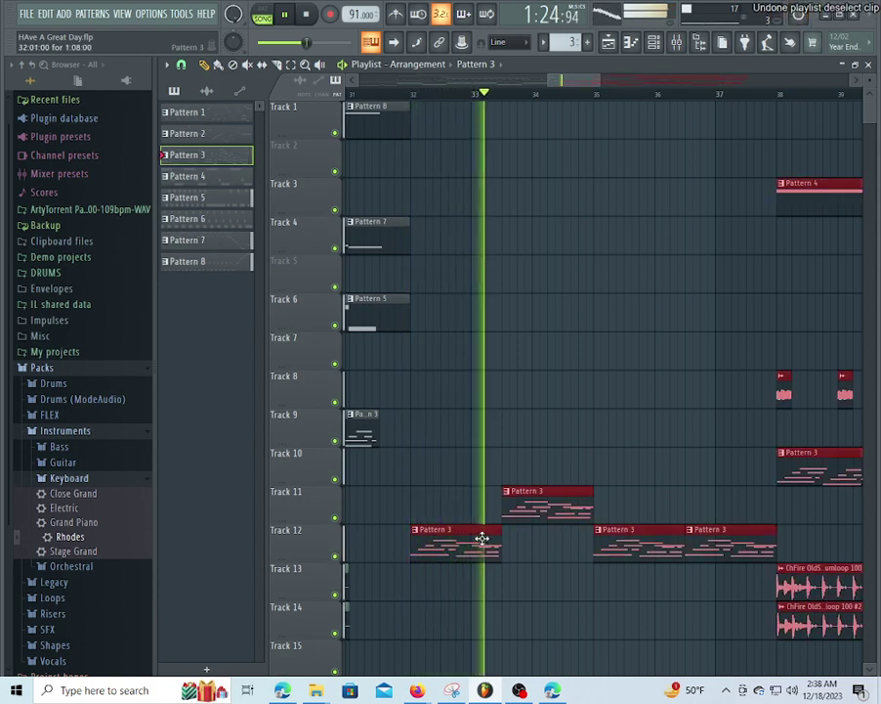
pyautogui.press('Delete')
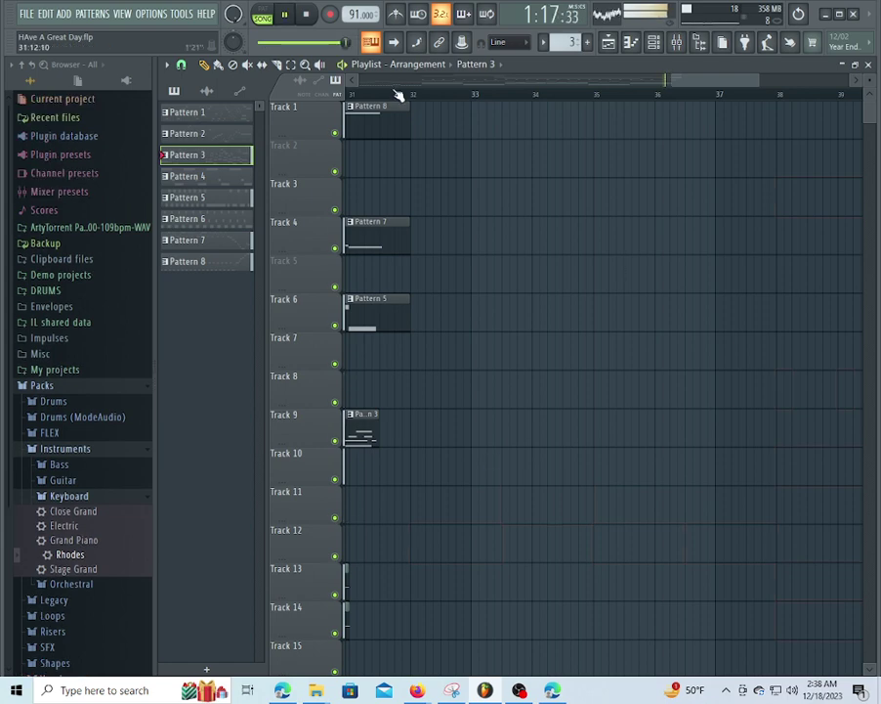
# Play the song's ending from around bar 30 and review the whole arrangement
pyautogui.hscroll(-1, 309, 88)
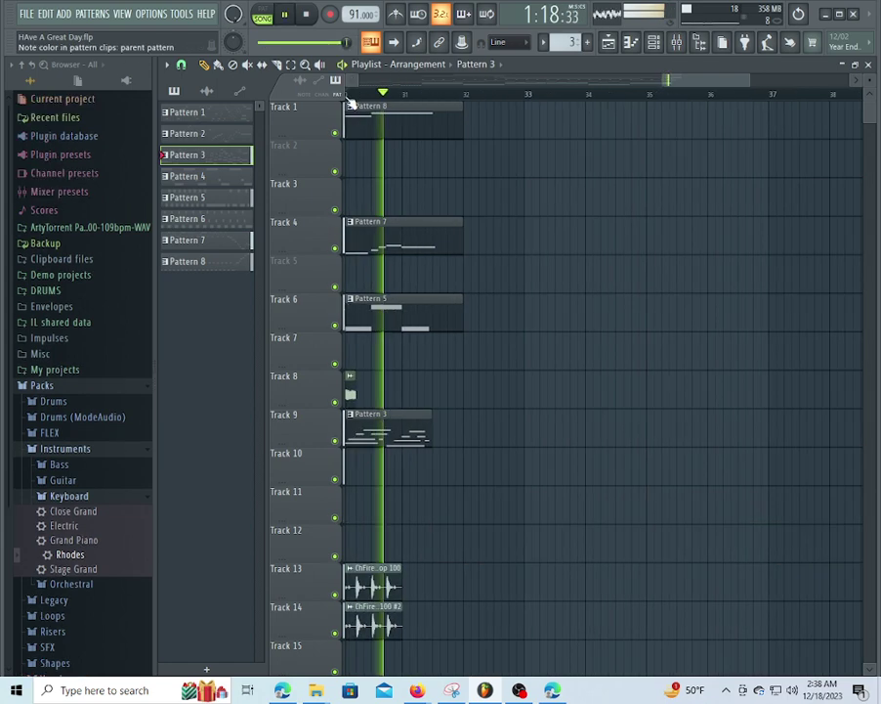
pyautogui.click(355, 95)
pyautogui.click(348, 95)
pyautogui.press('space')
pyautogui.click(360, 82)
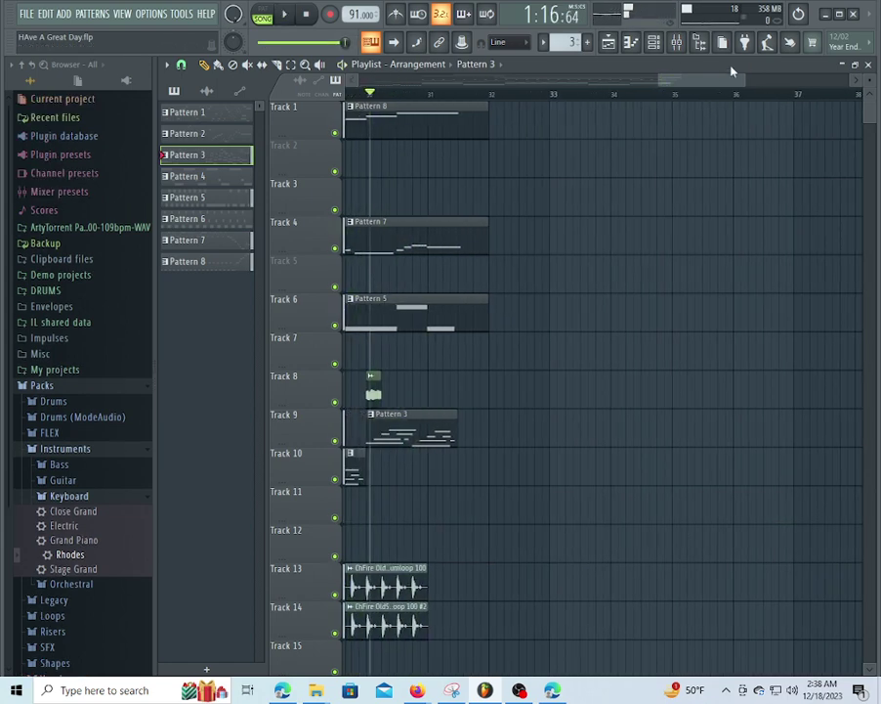
pyautogui.moveTo(726, 79); pyautogui.dragTo(355, 82)
pyautogui.scroll(-1, 414, 587)
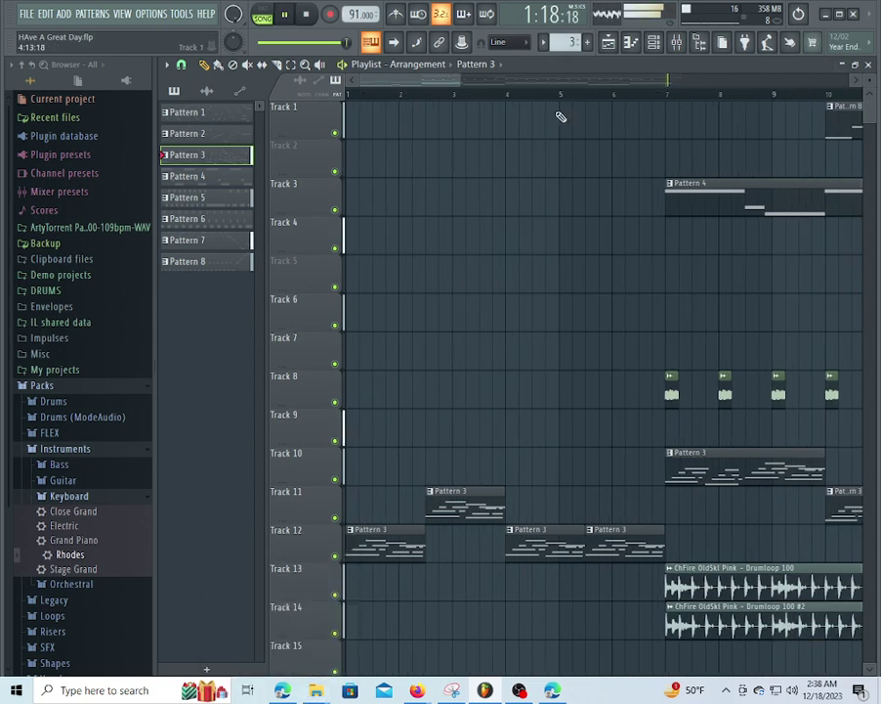
pyautogui.scroll(-5, 591, 98)
pyautogui.scroll(-3, 591, 97)
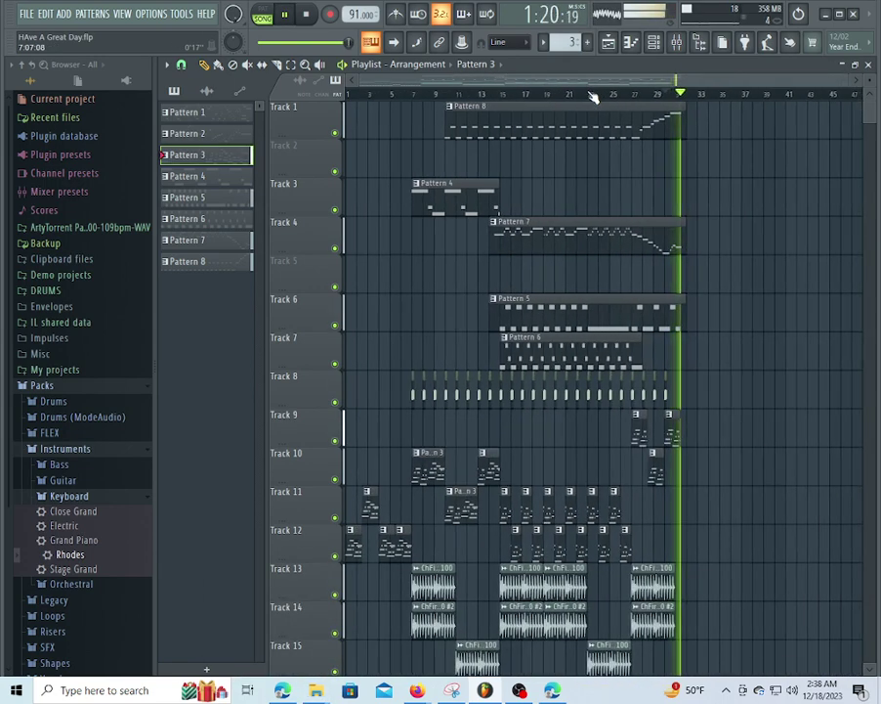
pyautogui.scroll(-4, 685, 358)
pyautogui.scroll(-3, 683, 356)
pyautogui.scroll(7, 681, 351)
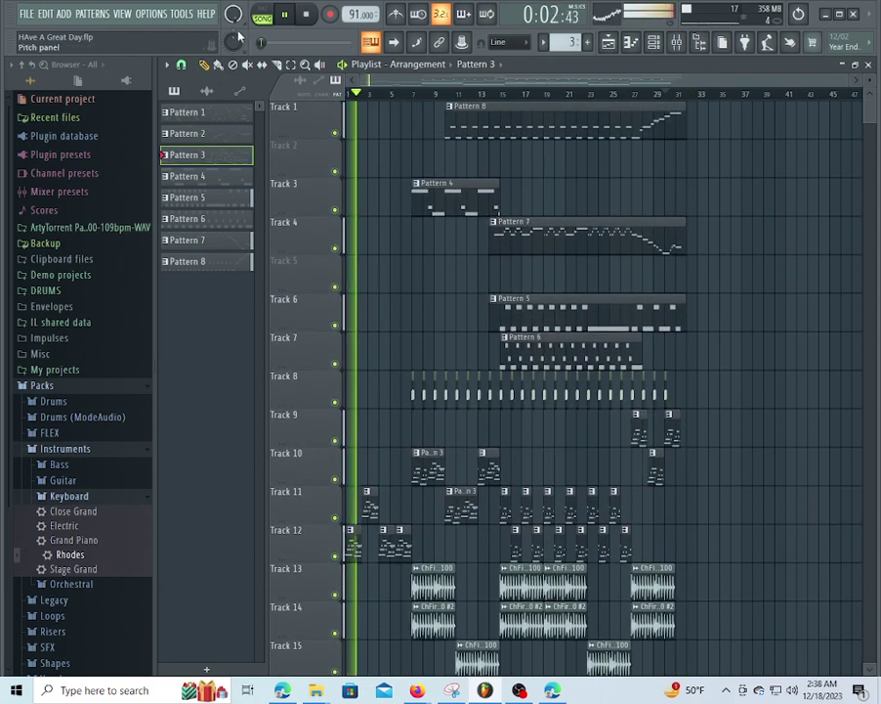
# Export the full song in MP3 format to the Desktop under the file name "HAve A Great Day" and render it
pyautogui.click(25, 13)
pyautogui.moveTo(59, 135)
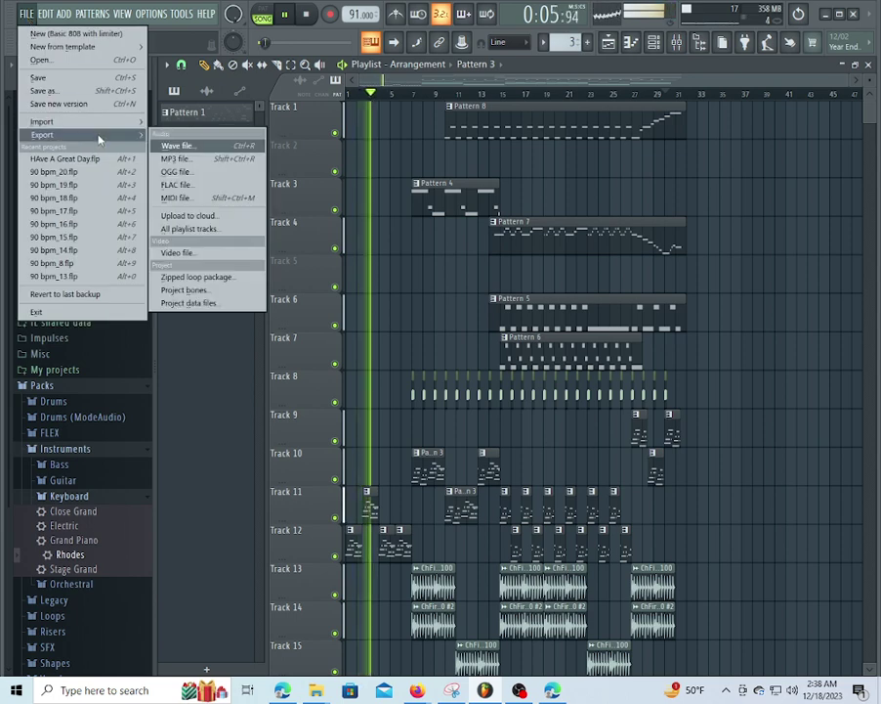
pyautogui.click(196, 159)
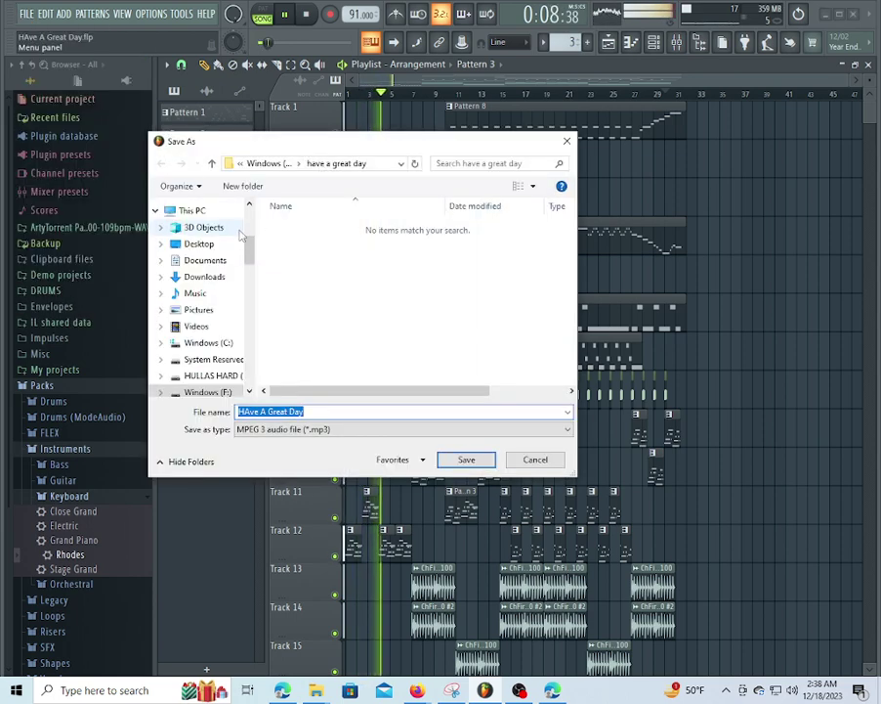
pyautogui.click(200, 244)
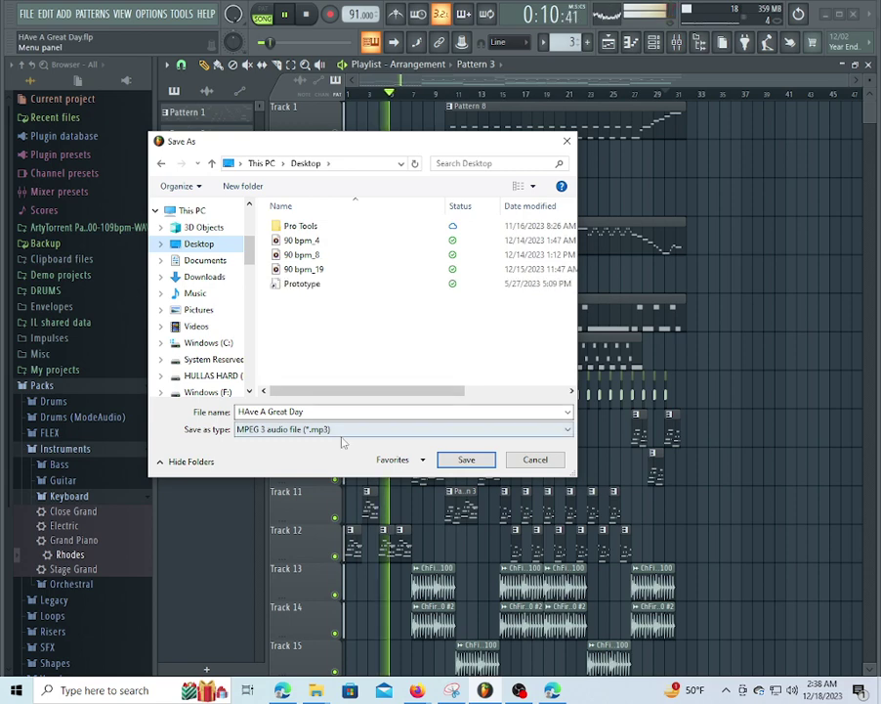
pyautogui.click(454, 464)
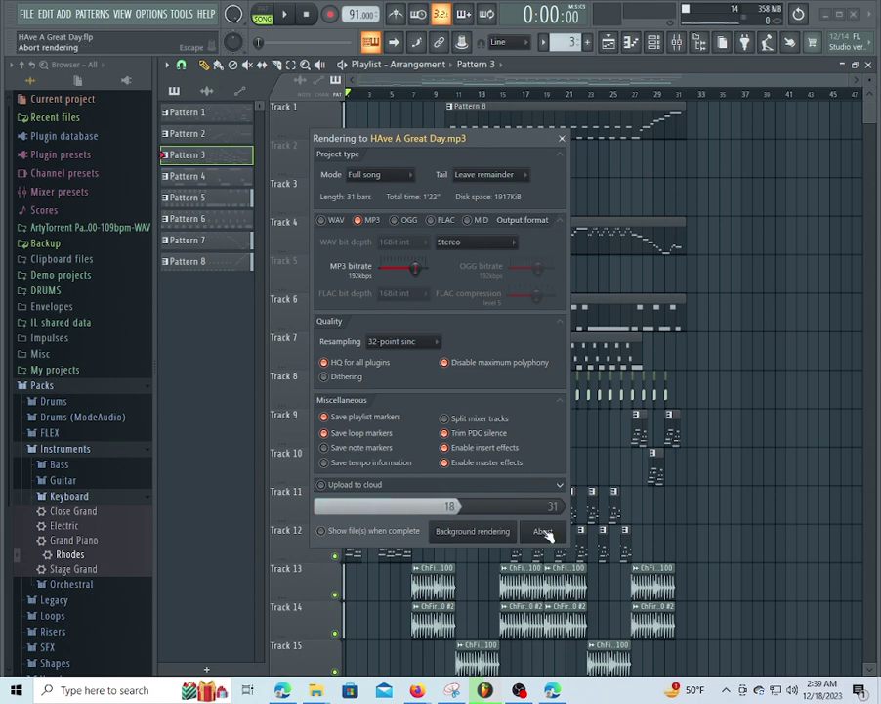
pyautogui.moveTo(523, 690)
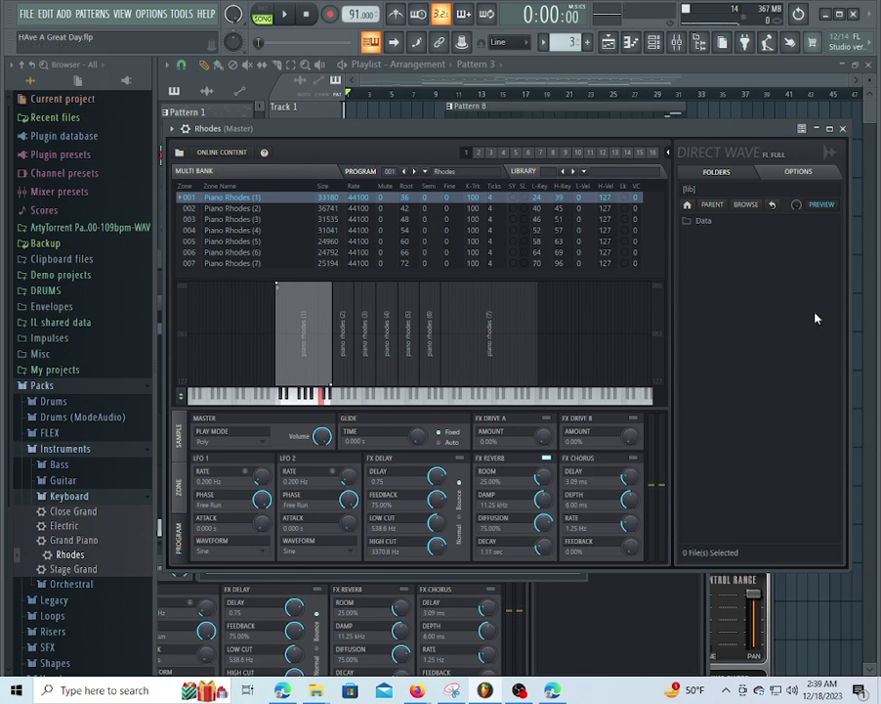
# Bring the playlist back to the front and save the project as a new version
pyautogui.click(362, 82)
pyautogui.scroll(5, 478, 95)
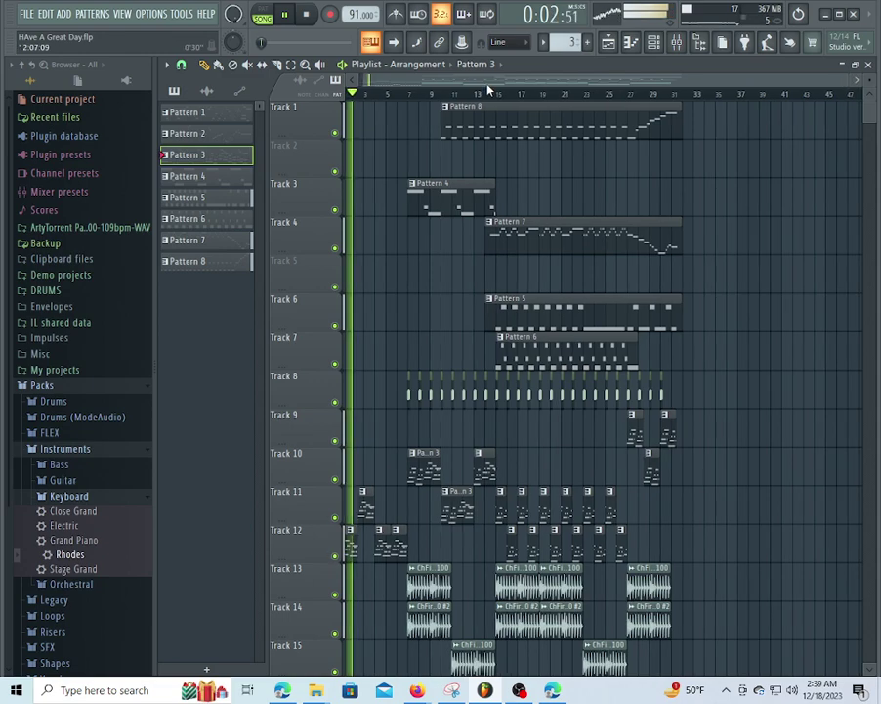
pyautogui.click(24, 14)
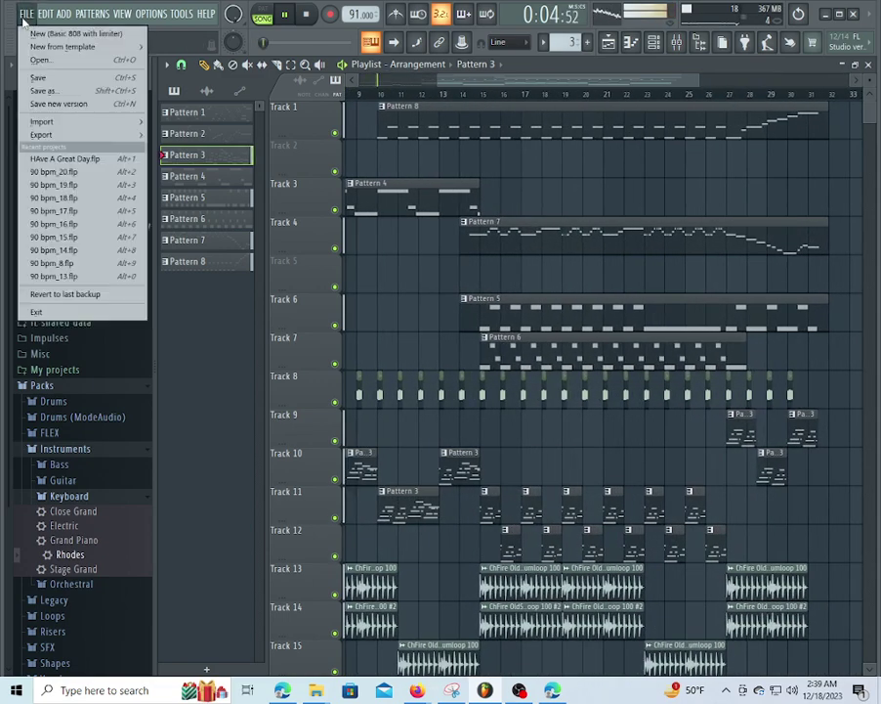
pyautogui.click(61, 103)
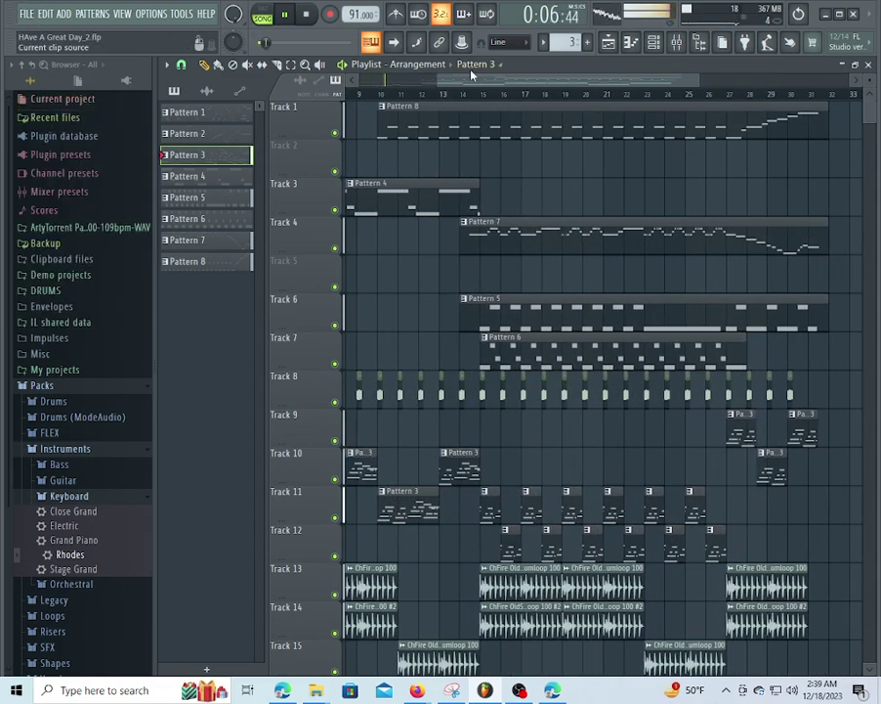
# Review the playlist arrangement across all tracks, from the opening bars to the last clips, while the song plays
pyautogui.click(473, 67)
pyautogui.moveTo(439, 80); pyautogui.dragTo(363, 86)
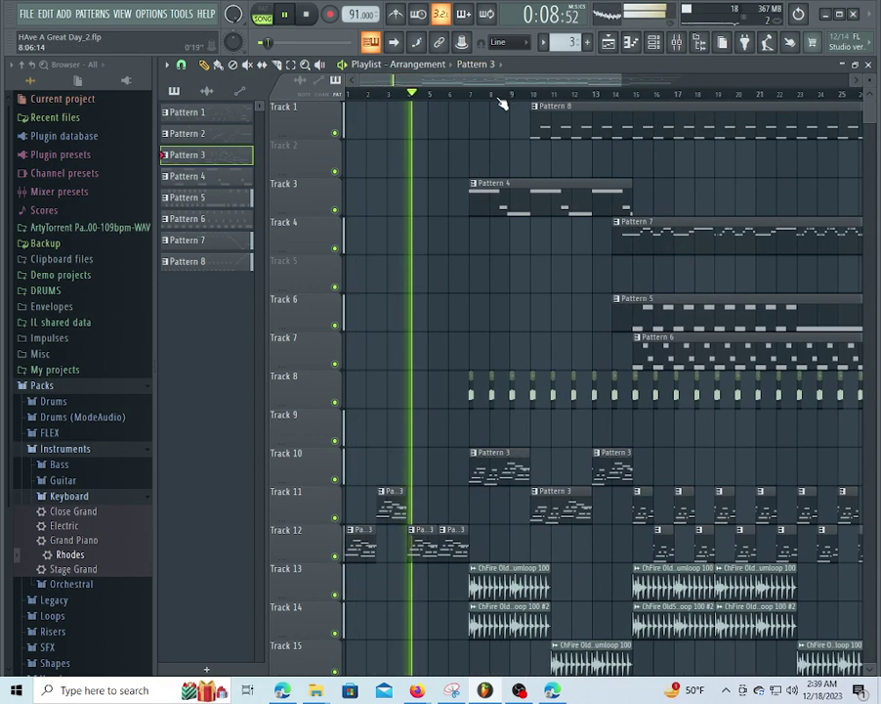
pyautogui.scroll(-3, 501, 102)
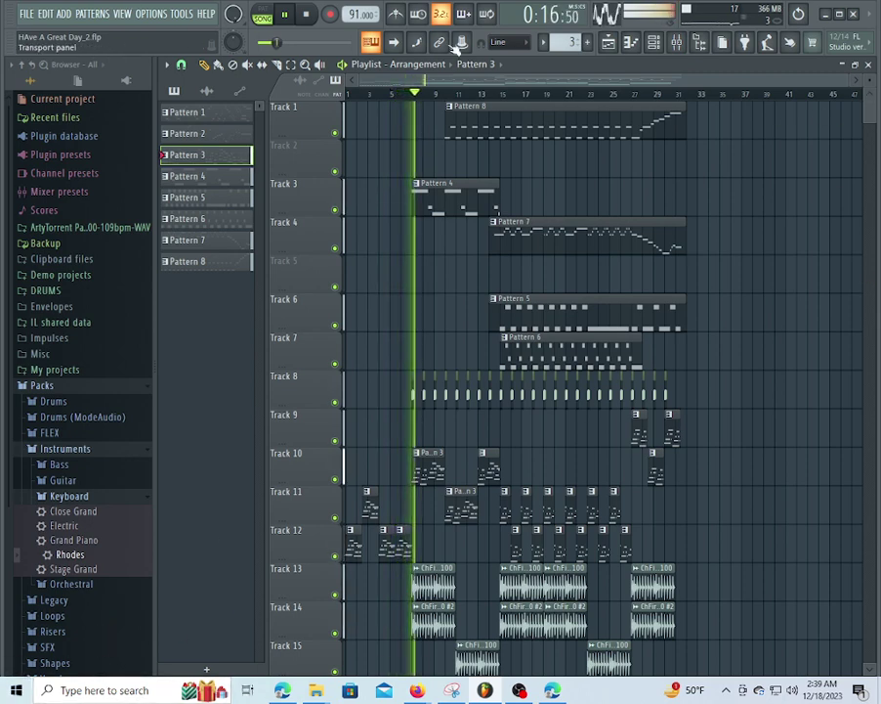
pyautogui.scroll(-5, 726, 212)
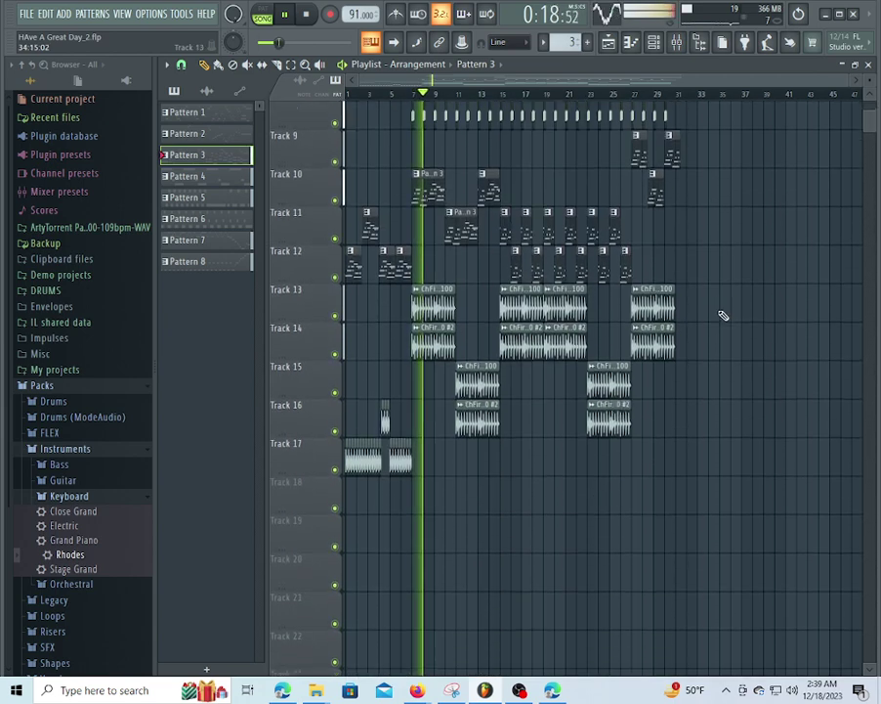
pyautogui.scroll(6, 699, 298)
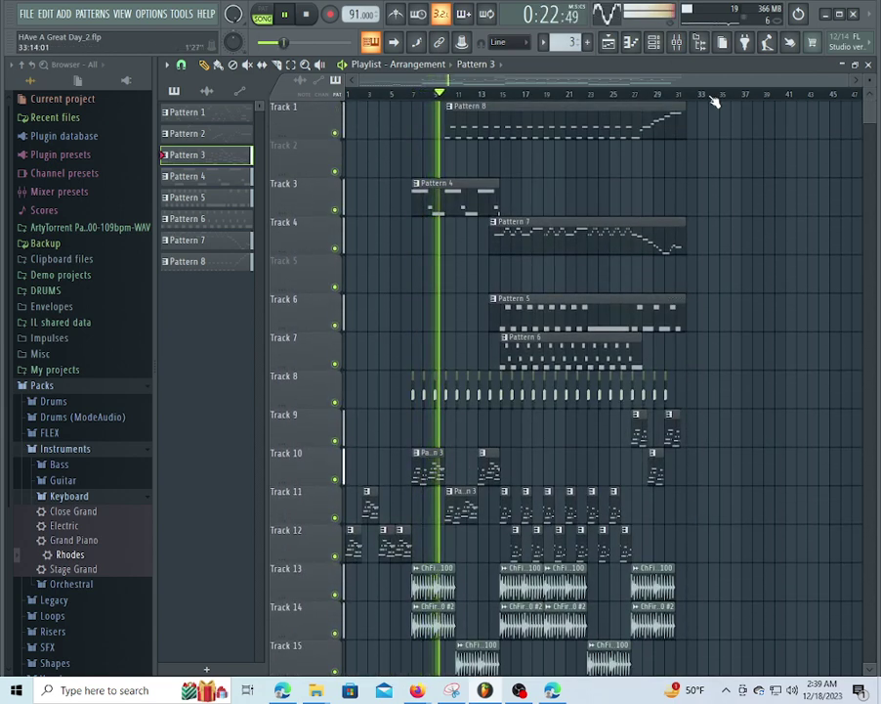
pyautogui.scroll(2, 720, 104)
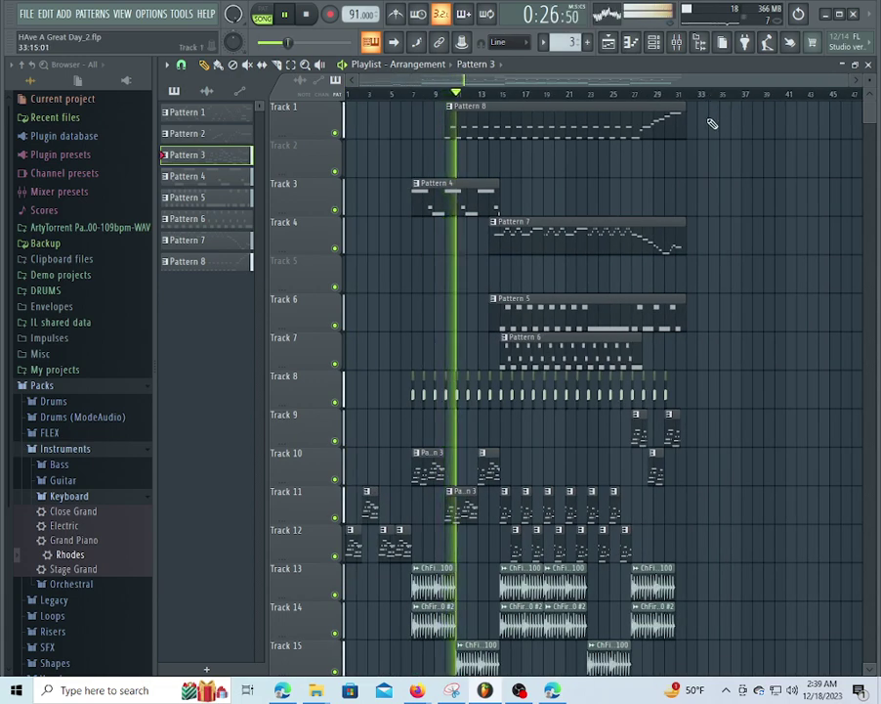
pyautogui.scroll(-15, 700, 157)
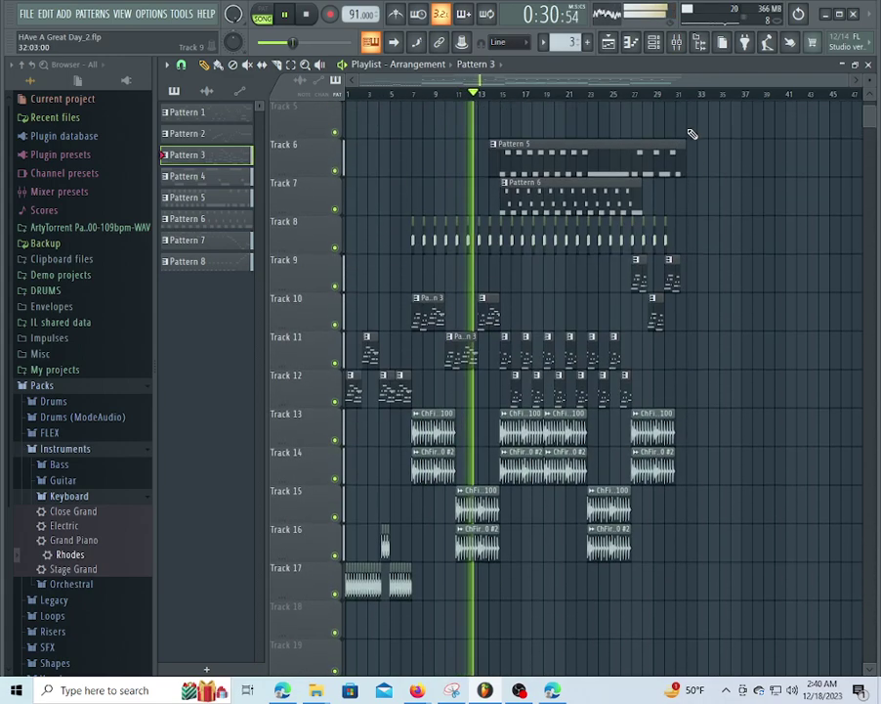
pyautogui.scroll(2, 692, 137)
pyautogui.scroll(2, 696, 93)
pyautogui.scroll(-7, 686, 141)
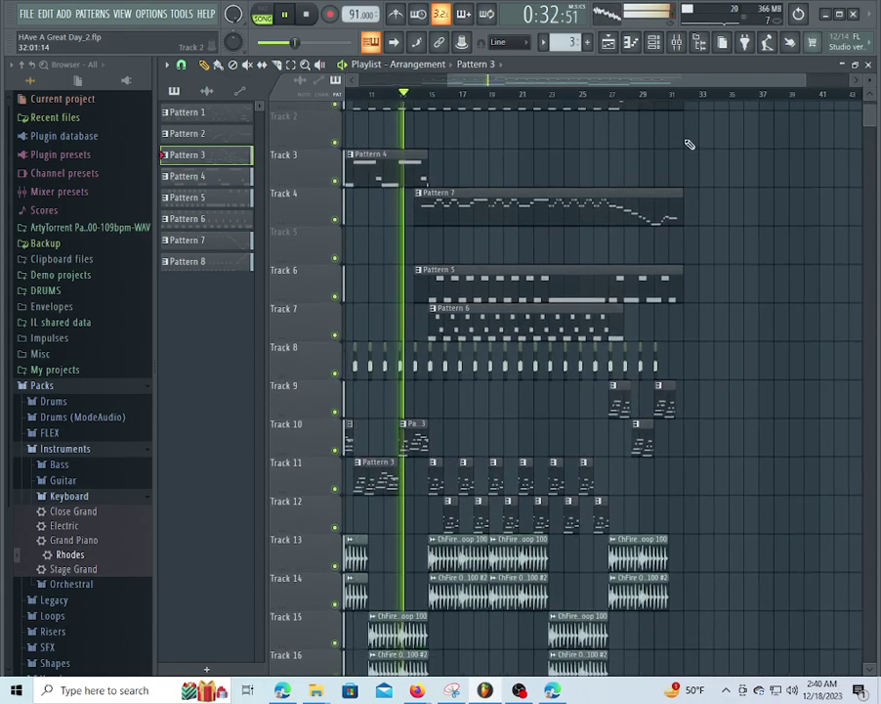
pyautogui.scroll(-4, 688, 132)
pyautogui.scroll(1, 682, 133)
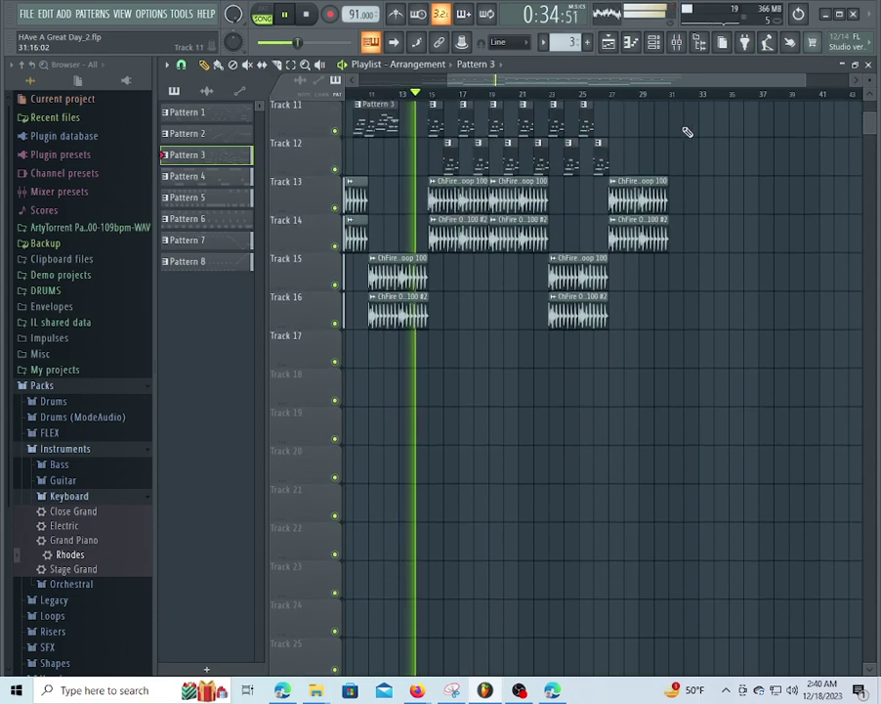
pyautogui.scroll(2, 692, 122)
pyautogui.scroll(1, 692, 125)
pyautogui.scroll(-2, 688, 102)
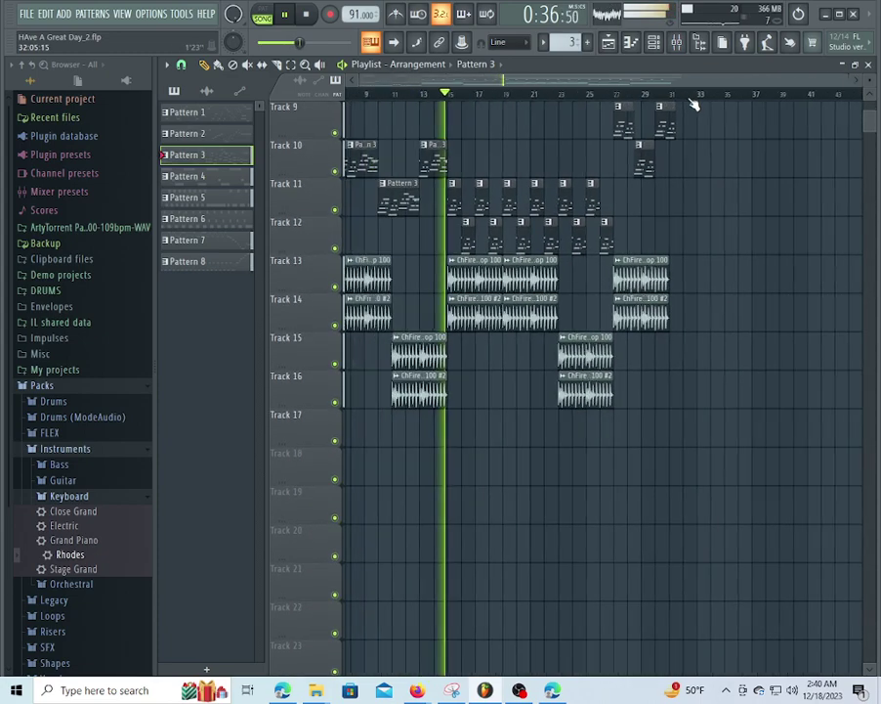
pyautogui.scroll(-8, 688, 107)
pyautogui.scroll(14, 699, 127)
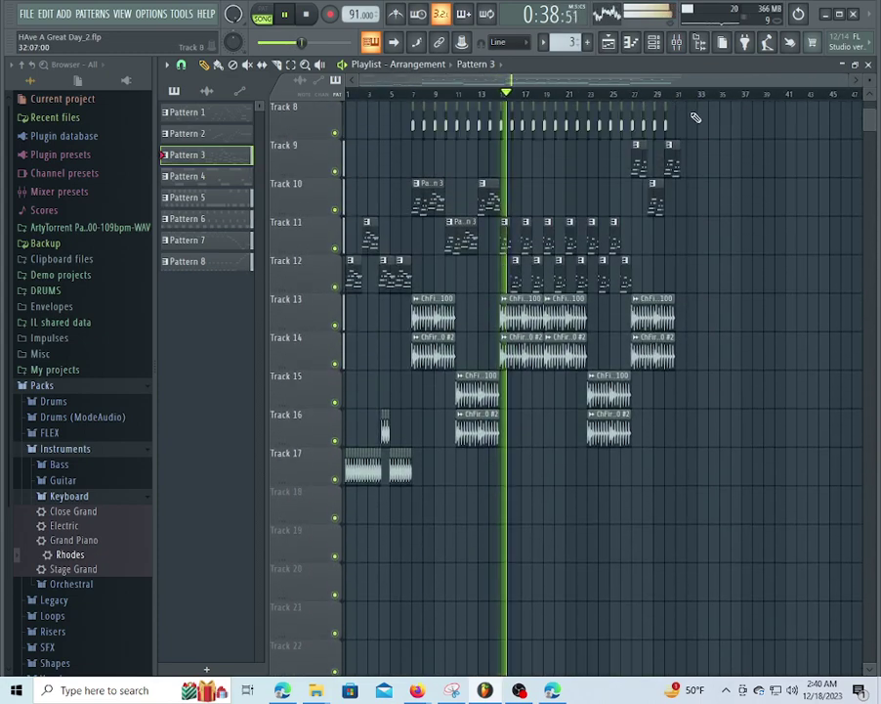
pyautogui.scroll(2, 697, 116)
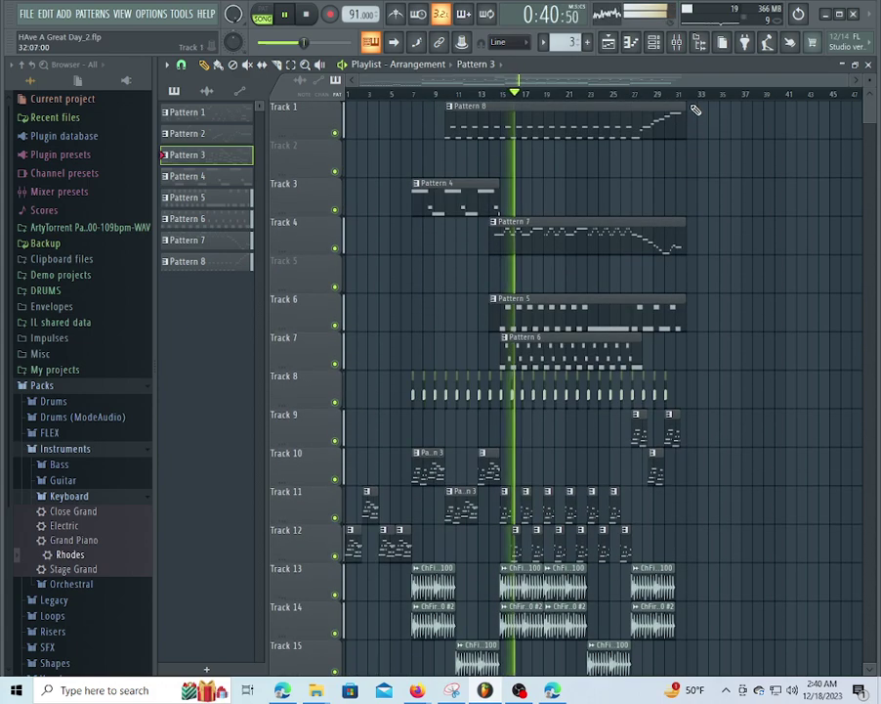
pyautogui.scroll(-5, 706, 125)
pyautogui.scroll(5, 703, 118)
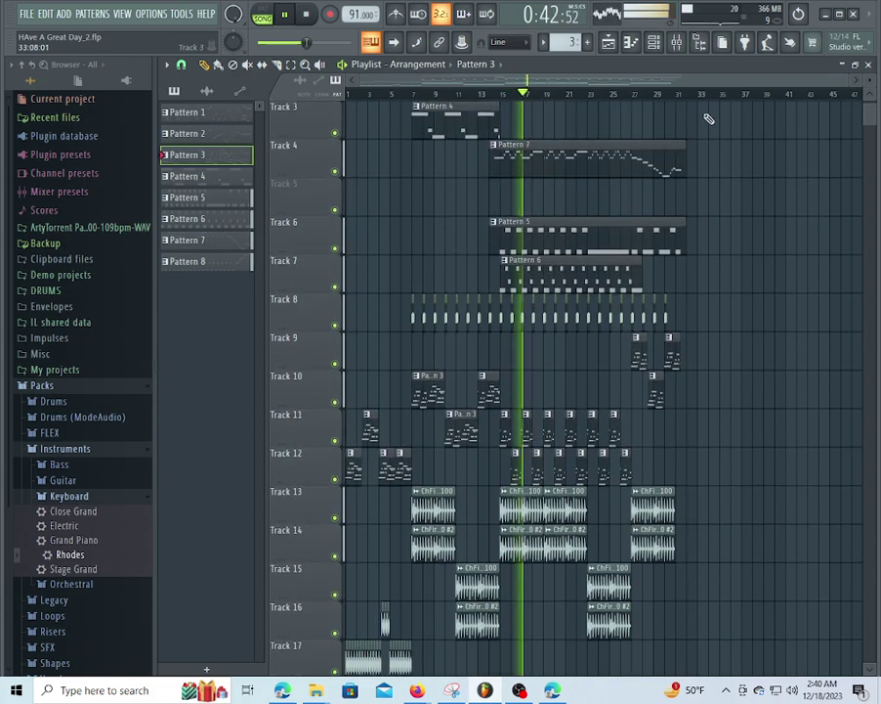
pyautogui.scroll(2, 718, 109)
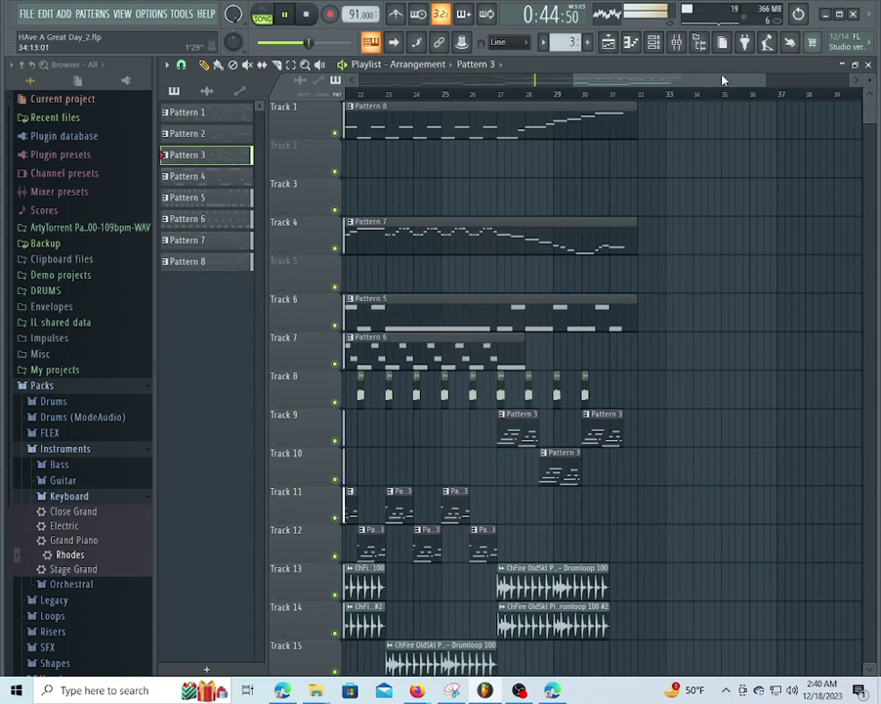
# Duplicate all clips in the playlist and place the copies directly after the original arrangement, starting at bar 32
pyautogui.moveTo(723, 80); pyautogui.dragTo(590, 150)
pyautogui.hscroll(3, 678, 203)
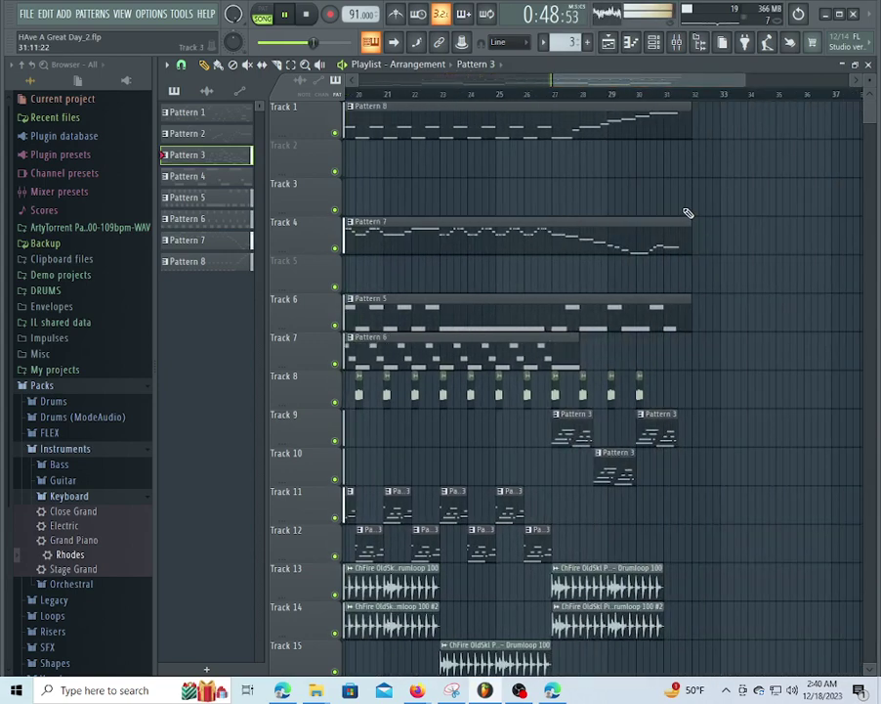
pyautogui.hotkey('ctrl', 'b')
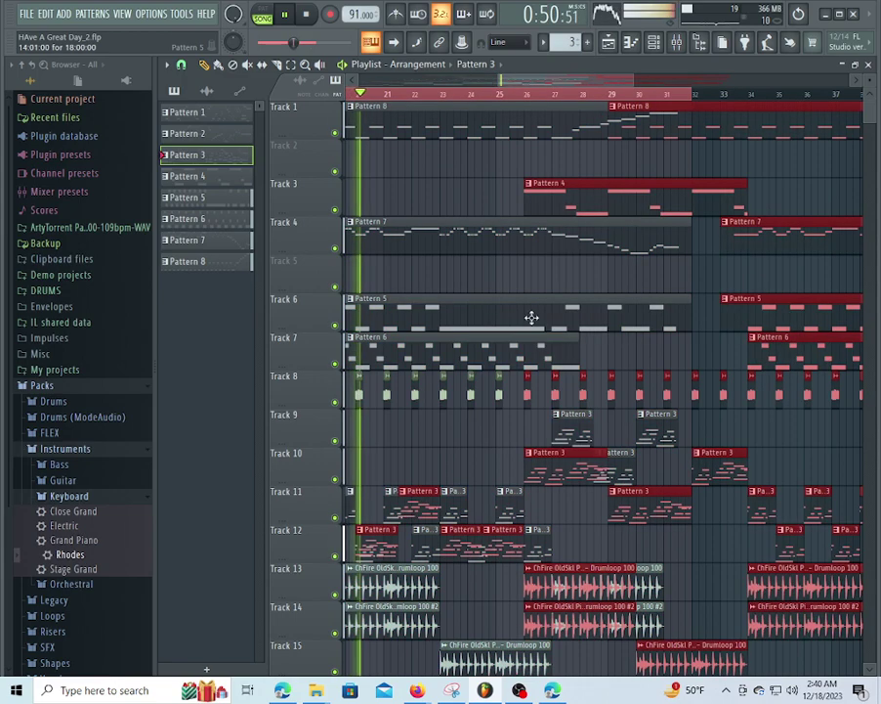
pyautogui.moveTo(571, 208); pyautogui.dragTo(801, 196)
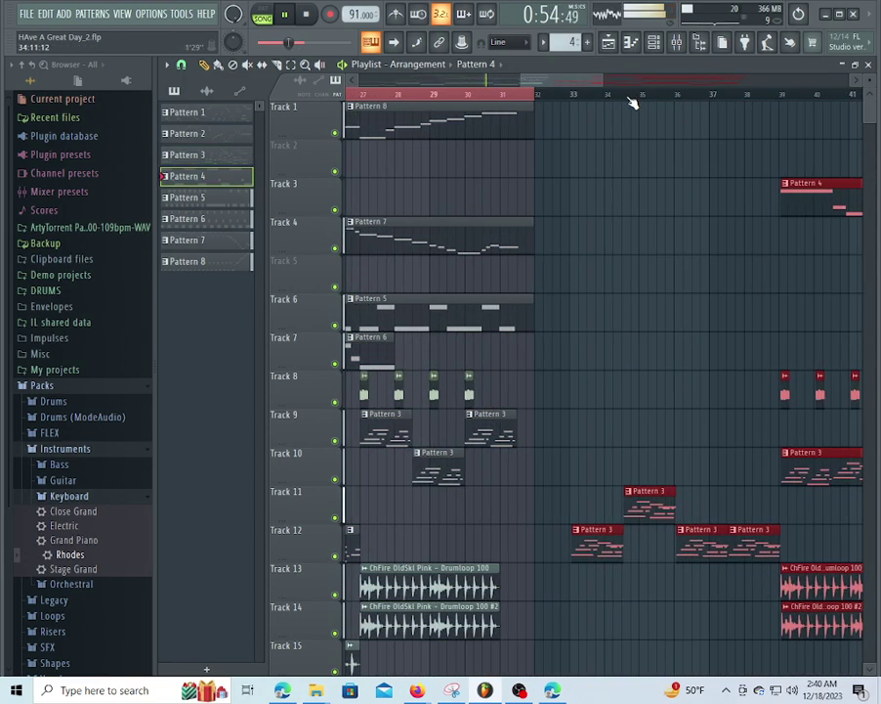
pyautogui.scroll(2, 634, 112)
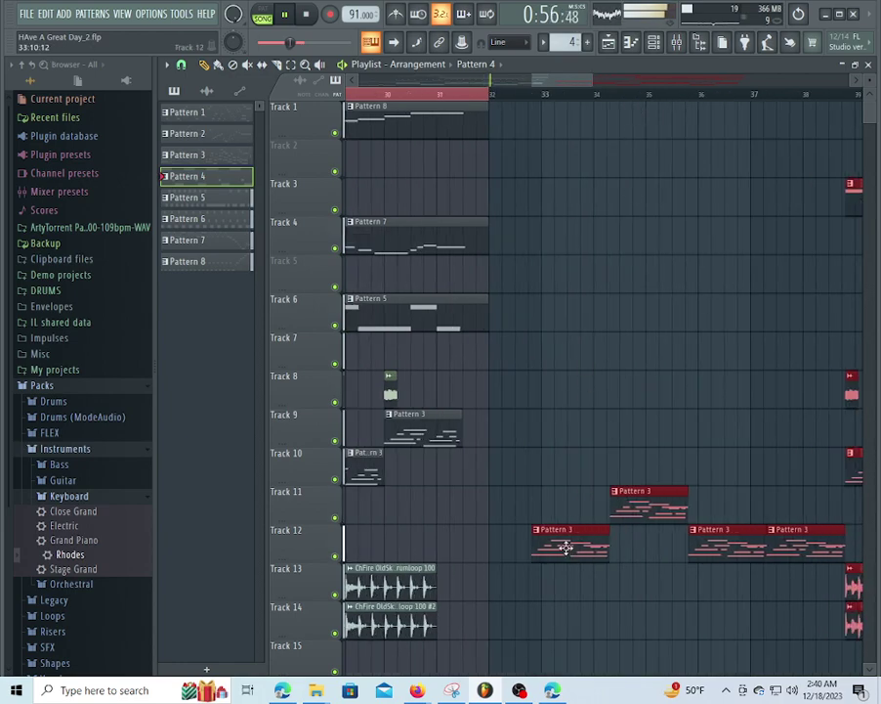
pyautogui.moveTo(566, 547); pyautogui.dragTo(531, 531)
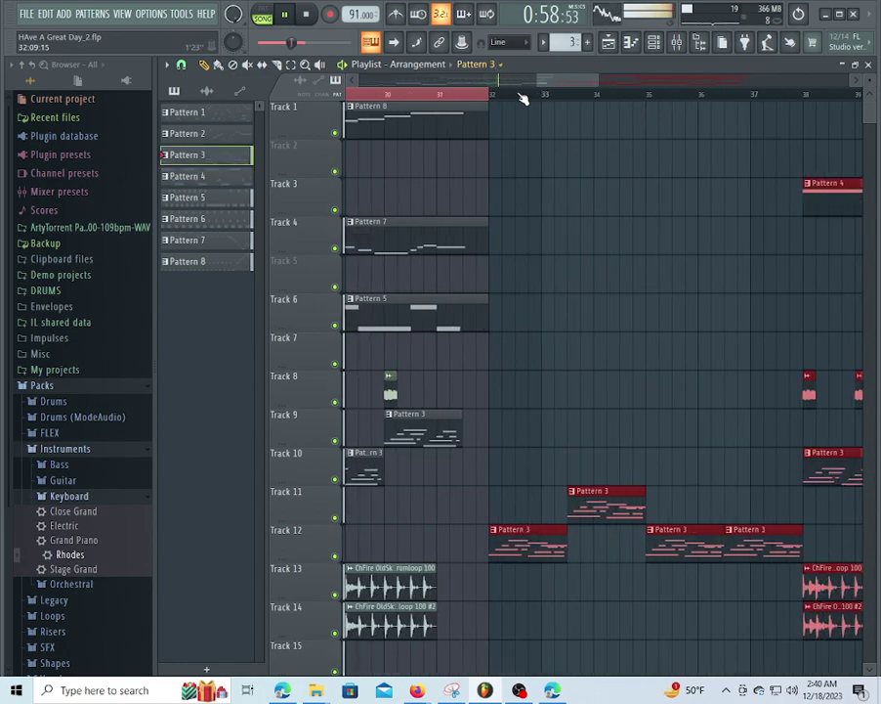
# Try to shift the duplicated clips to a later bar and undo the resulting stretch of their lengths
pyautogui.scroll(-4, 523, 99)
pyautogui.scroll(-2, 518, 207)
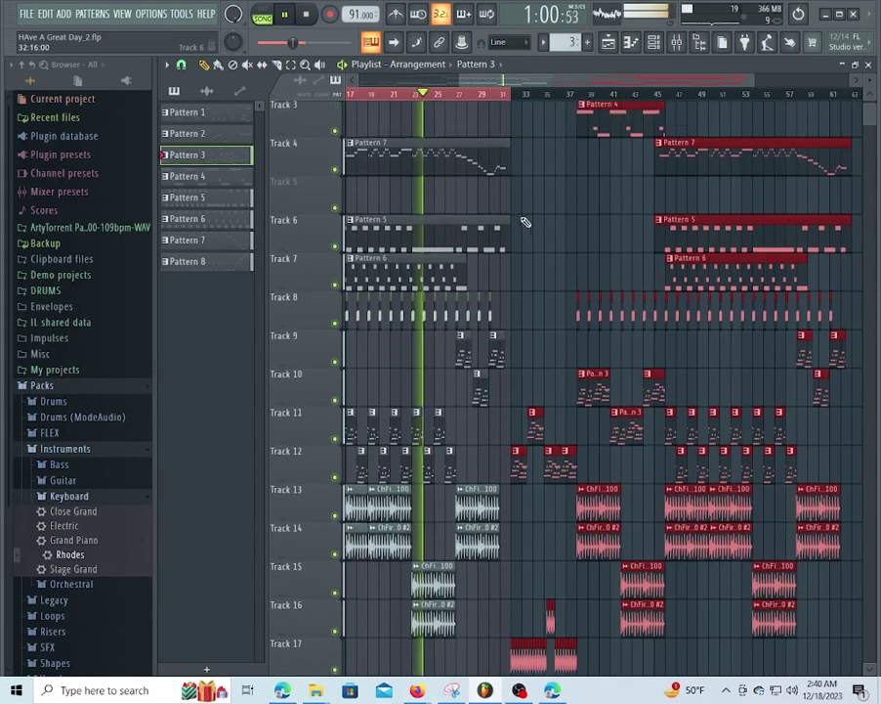
pyautogui.moveTo(558, 474); pyautogui.dragTo(772, 483)
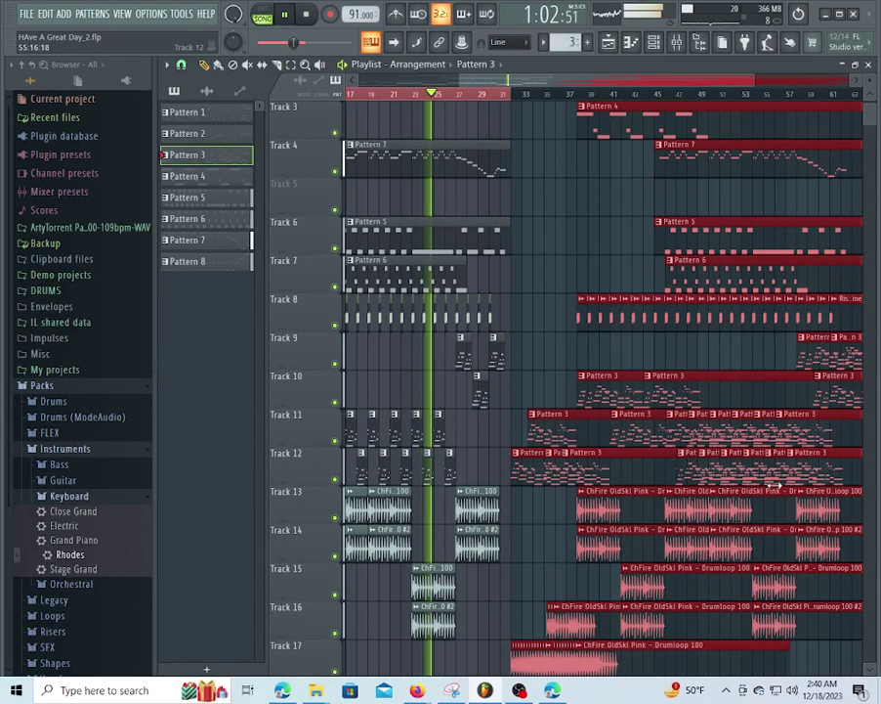
pyautogui.hotkey('ctrl', 'z')
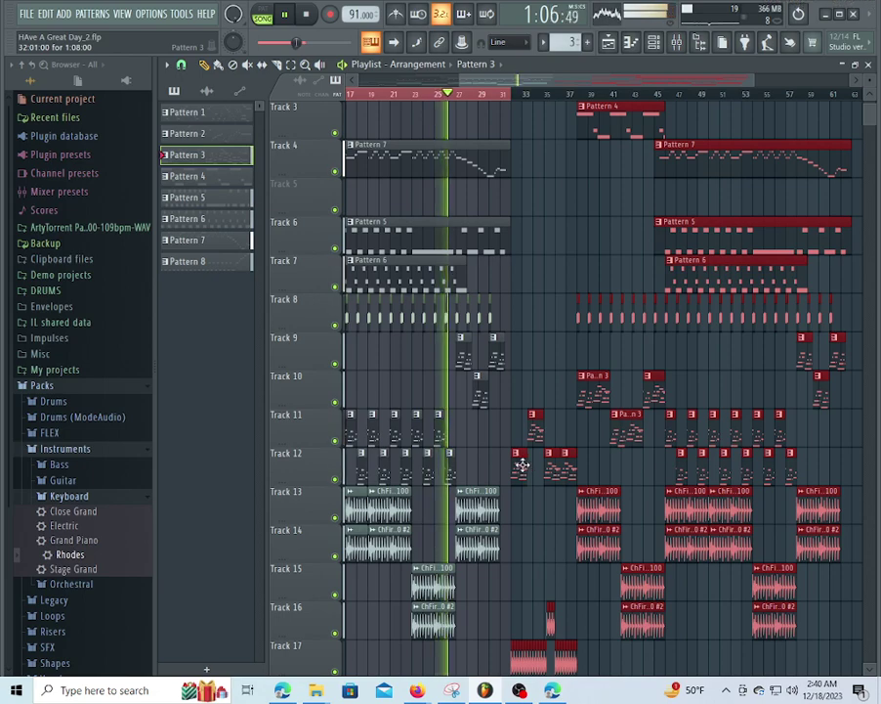
# Move all the duplicated clips further along the timeline so that the first Pattern 3 copy on Track 12 starts at bar 53
pyautogui.moveTo(522, 466); pyautogui.dragTo(657, 107)
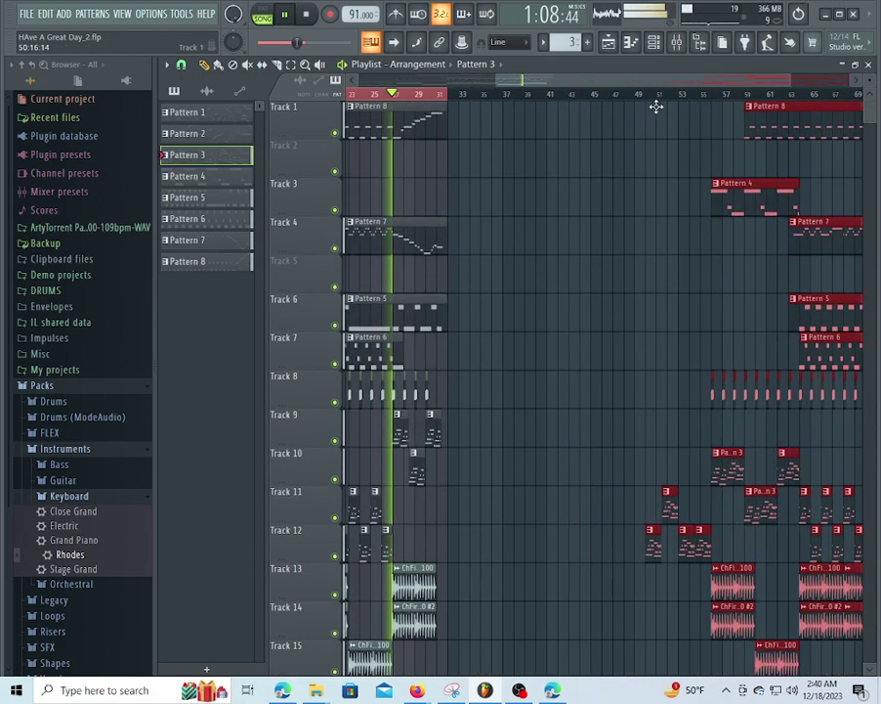
pyautogui.scroll(7, 714, 98)
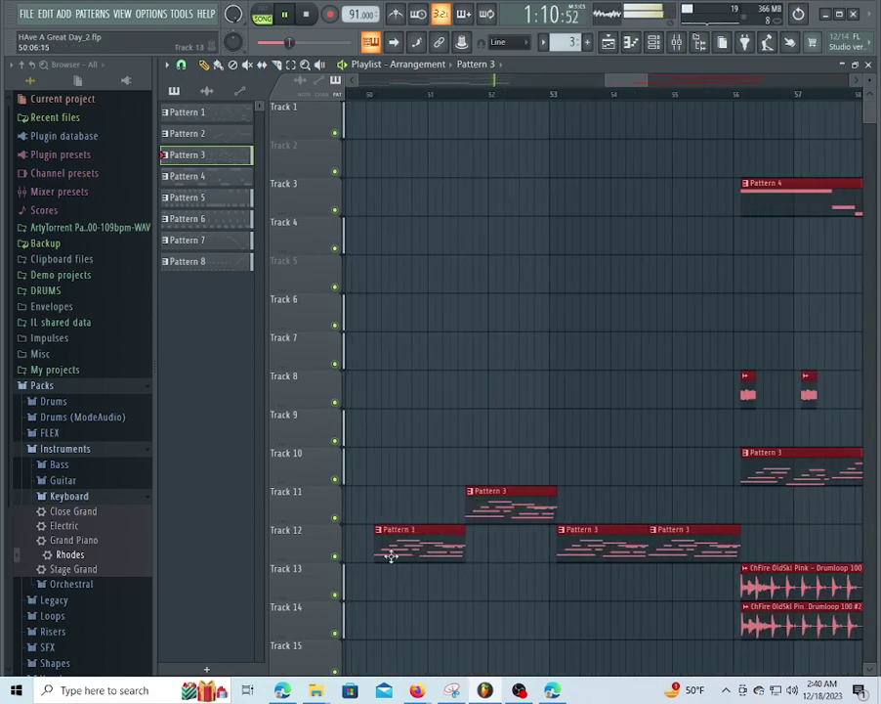
pyautogui.moveTo(391, 555); pyautogui.dragTo(606, 548)
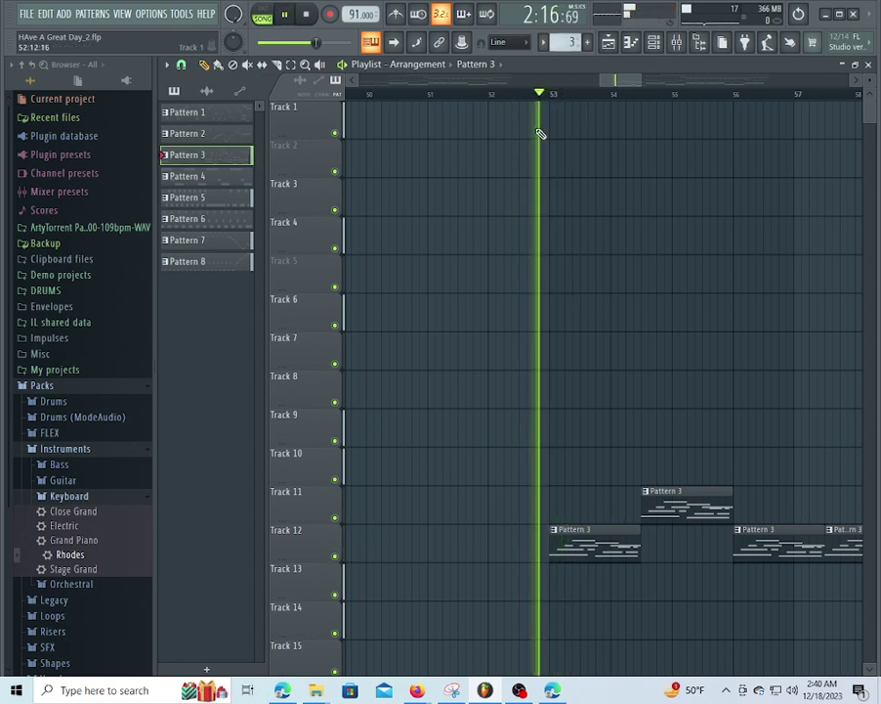
# Slip the note content inside the Pattern 3 clip at bar 53 on Track 12, auditioning it in playback
pyautogui.doubleClick(604, 551)
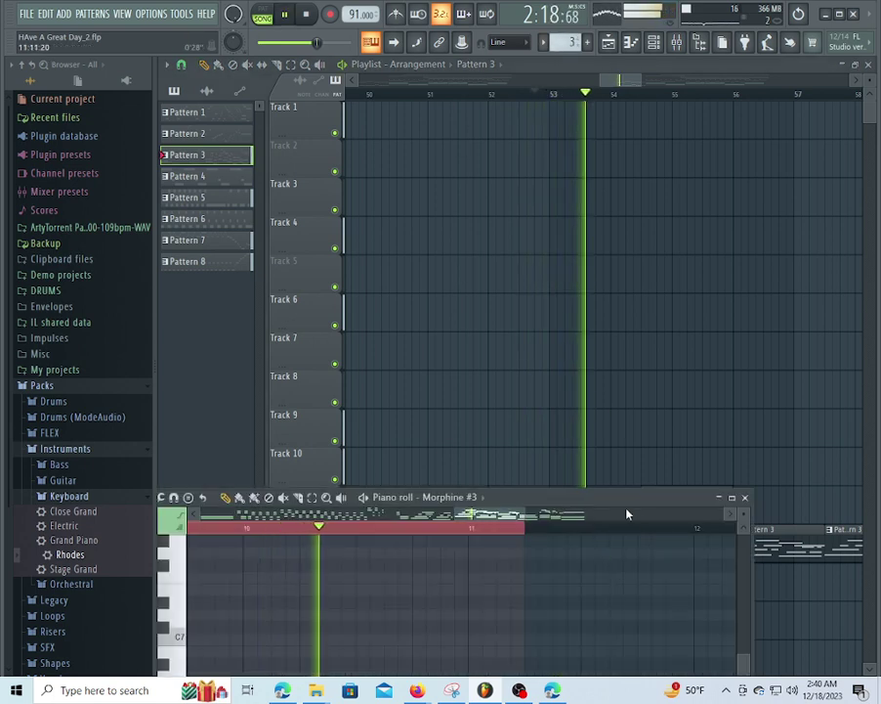
pyautogui.click(719, 497)
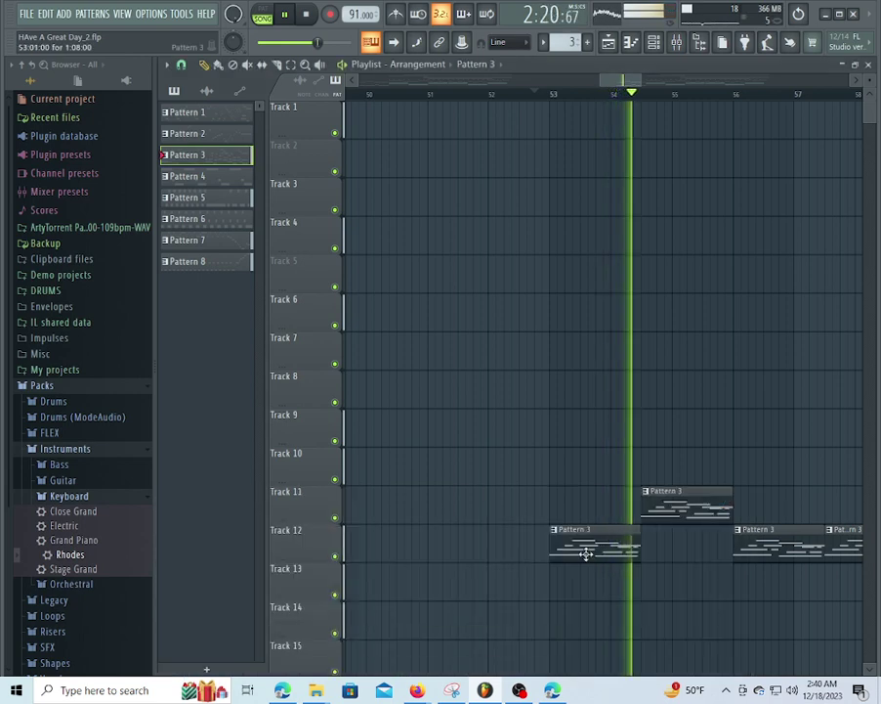
pyautogui.press('space')
pyautogui.press('space')
pyautogui.press('F12')
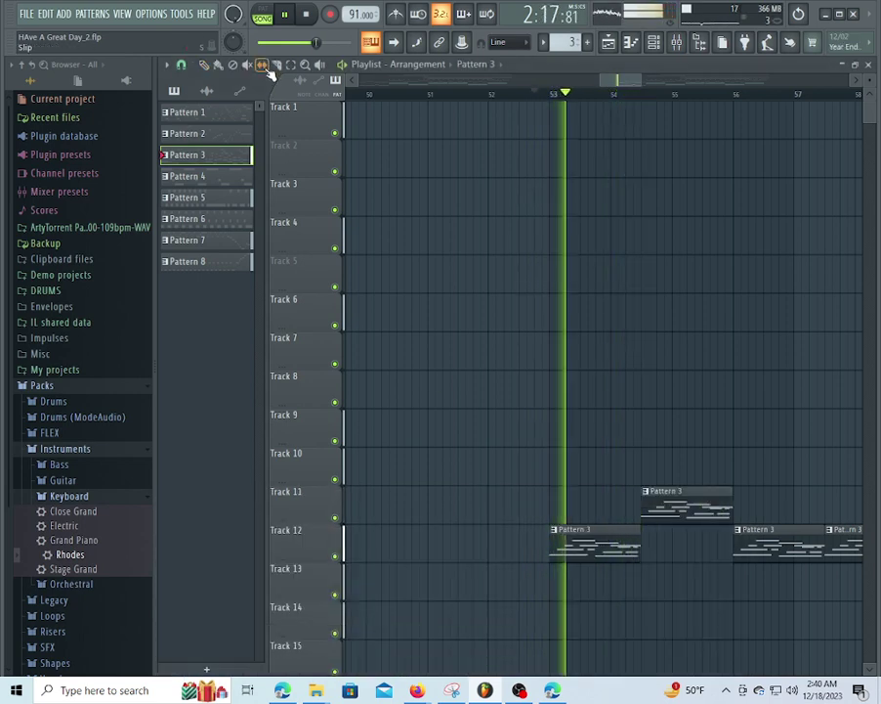
pyautogui.press('space')
pyautogui.press('space')
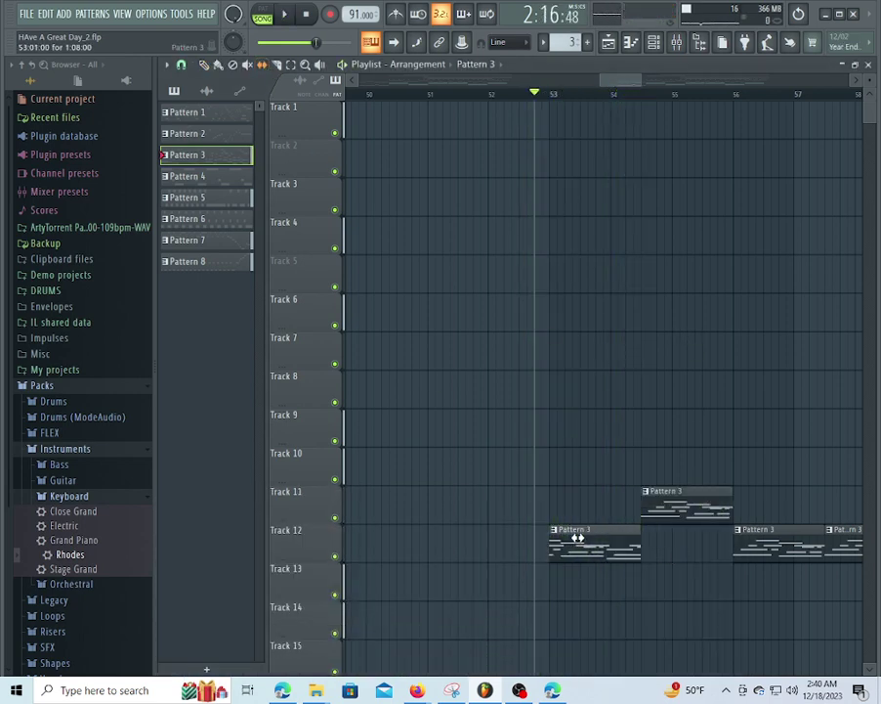
pyautogui.press('space')
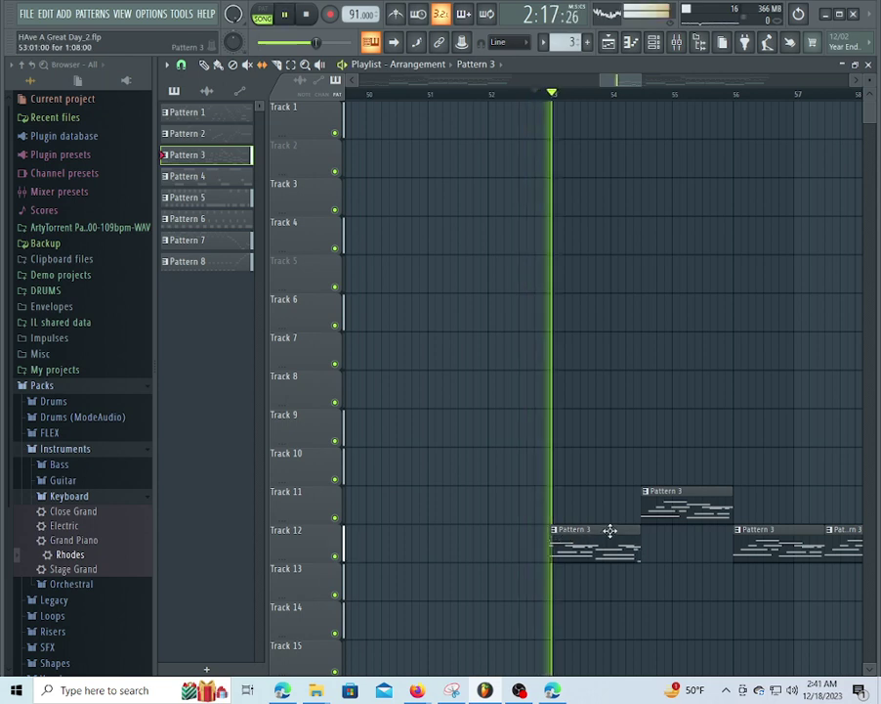
pyautogui.press('space')
pyautogui.press('space')
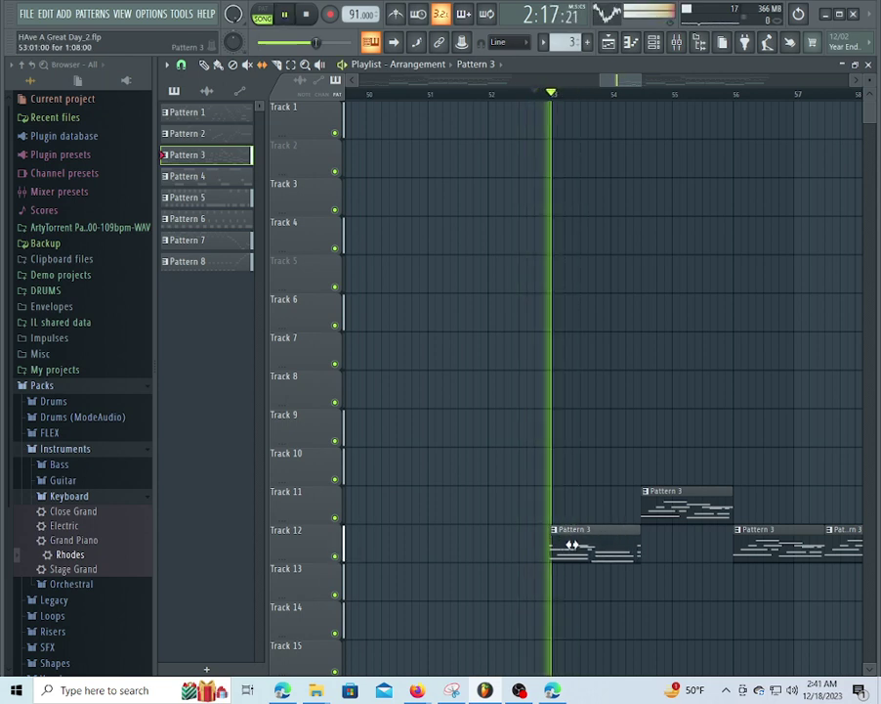
pyautogui.press('space')
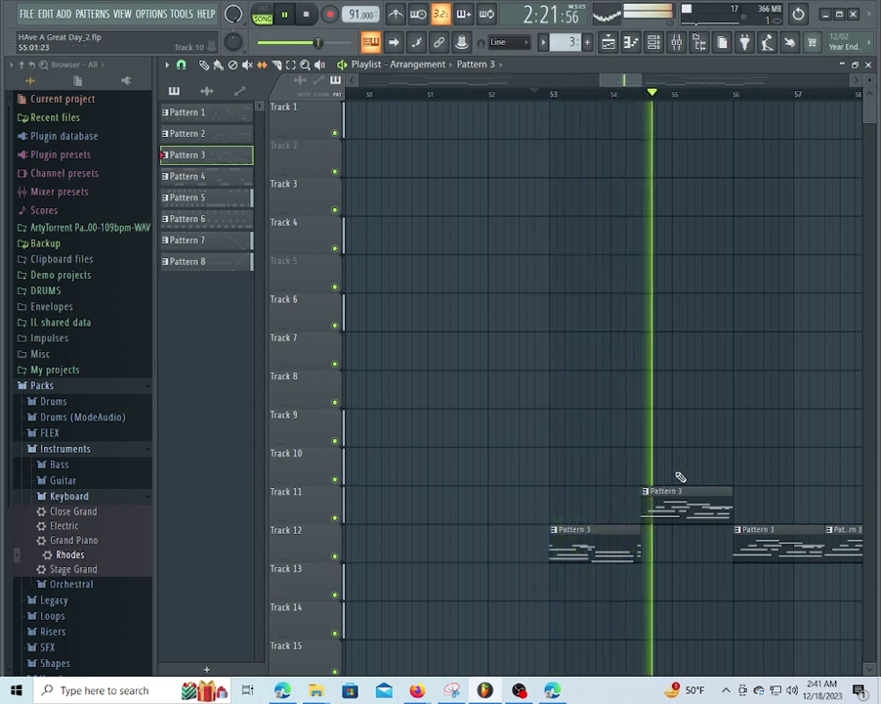
# Replace the Pattern 3 clips across bars 54 to 57 with slipped copies on Track 13 halfway through bar 54 and Track 12 at bar 56
pyautogui.rightClick(684, 503)
pyautogui.press('space')
pyautogui.press('space')
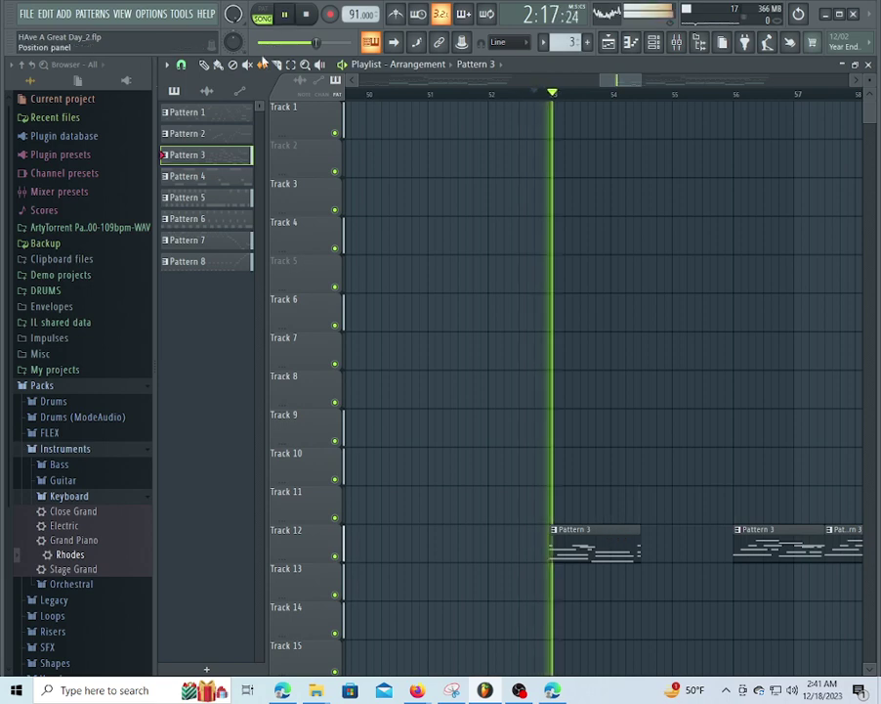
pyautogui.click(641, 581)
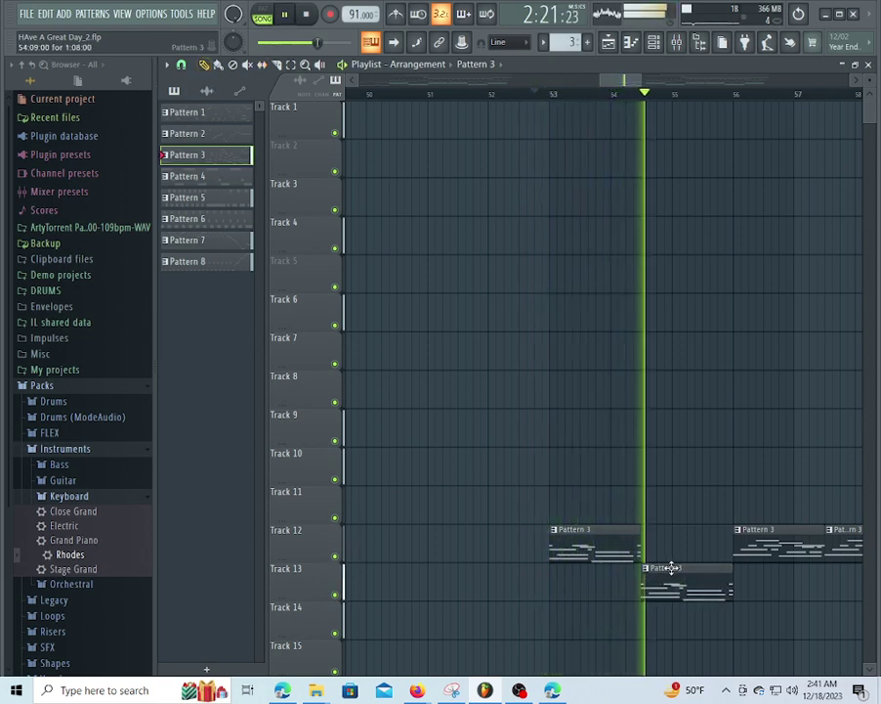
pyautogui.rightClick(749, 551)
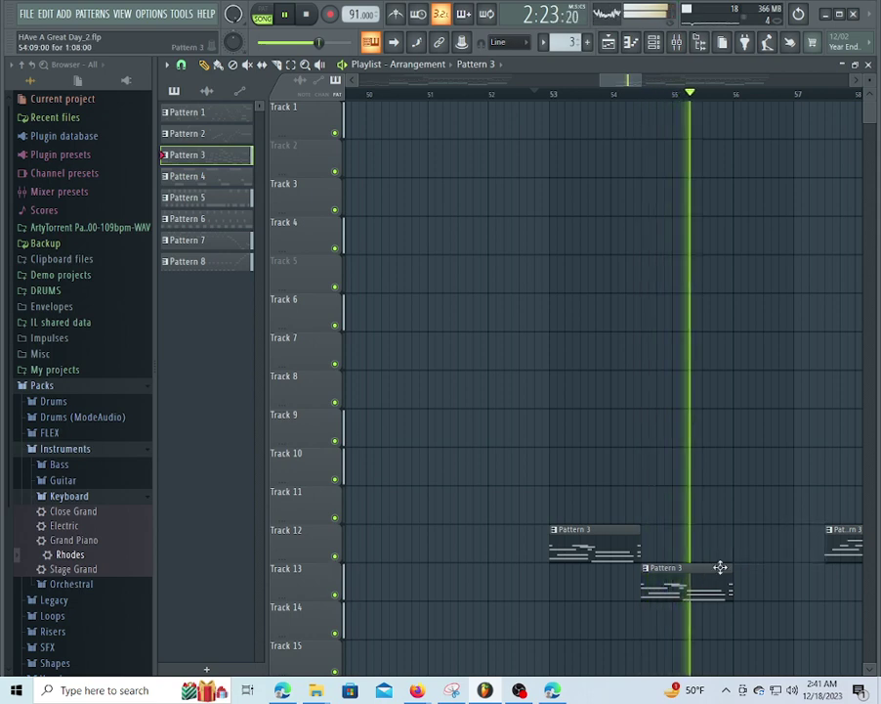
pyautogui.click(741, 544)
pyautogui.rightClick(841, 533)
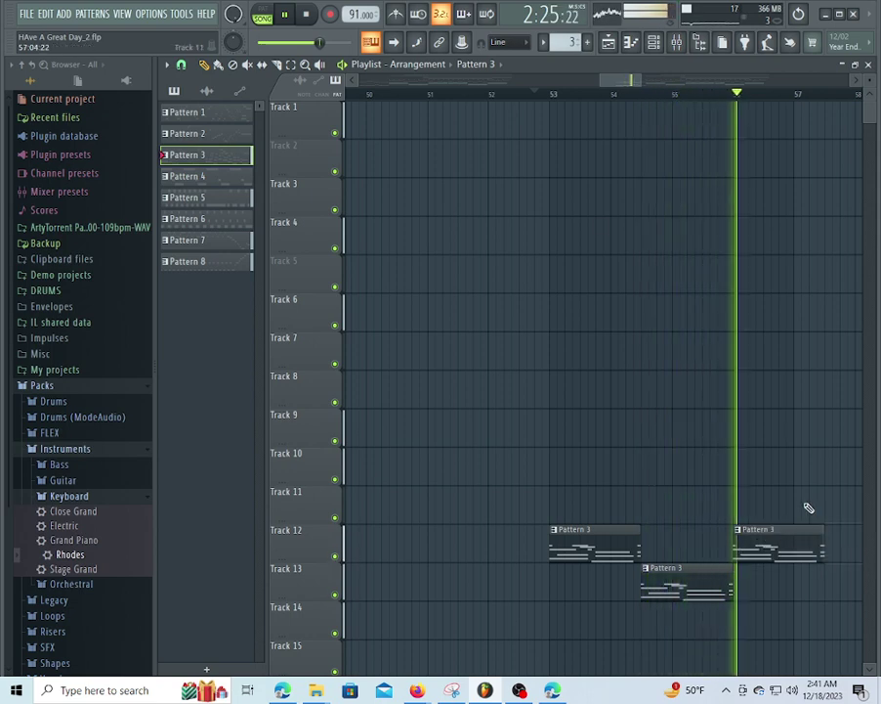
# Place slipped Pattern 3 copies on Track 11 midway through bar 57, Track 10 at bar 59 replacing its long clip, and Track 9 at 60:09
pyautogui.moveTo(619, 83); pyautogui.dragTo(644, 84)
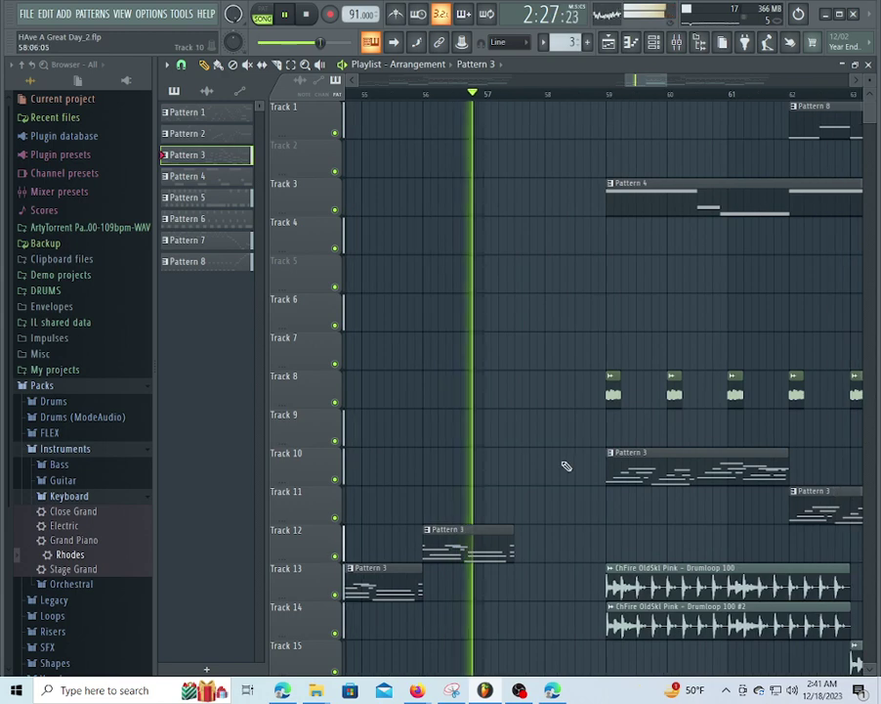
pyautogui.click(518, 500)
pyautogui.rightClick(633, 477)
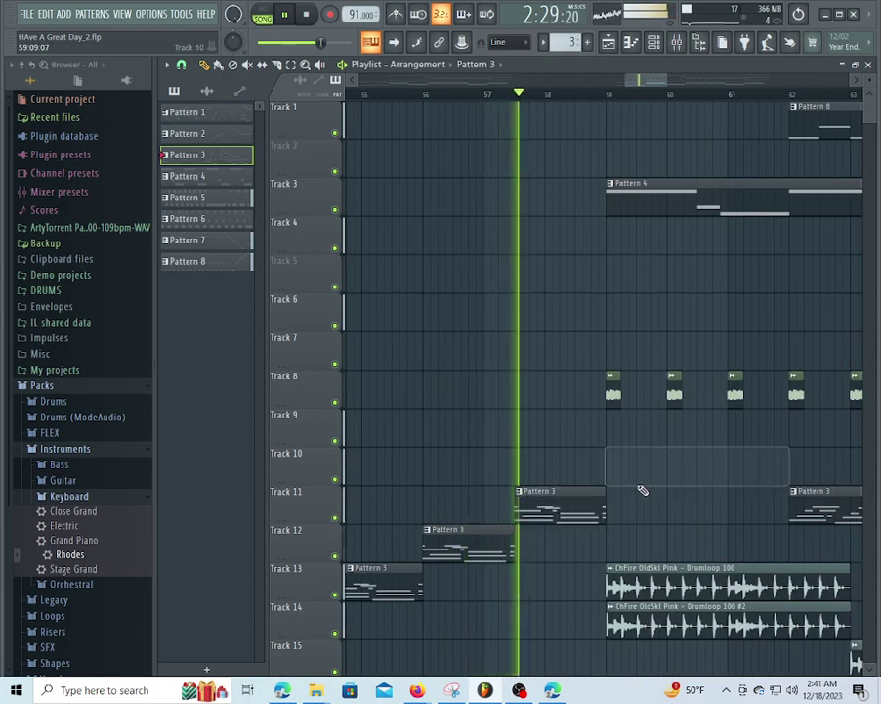
pyautogui.click(606, 463)
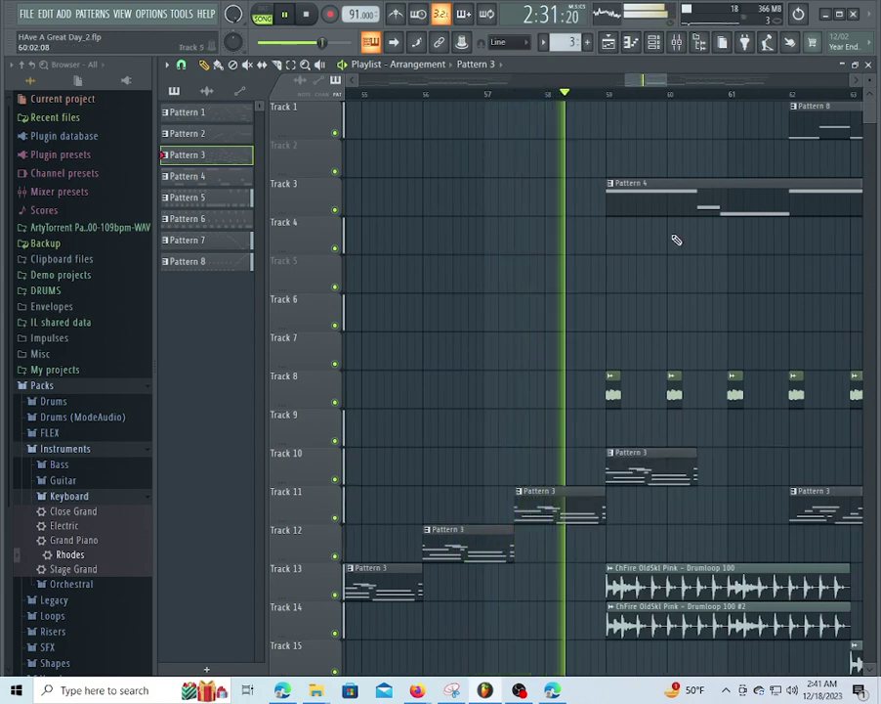
pyautogui.moveTo(636, 81); pyautogui.dragTo(657, 90)
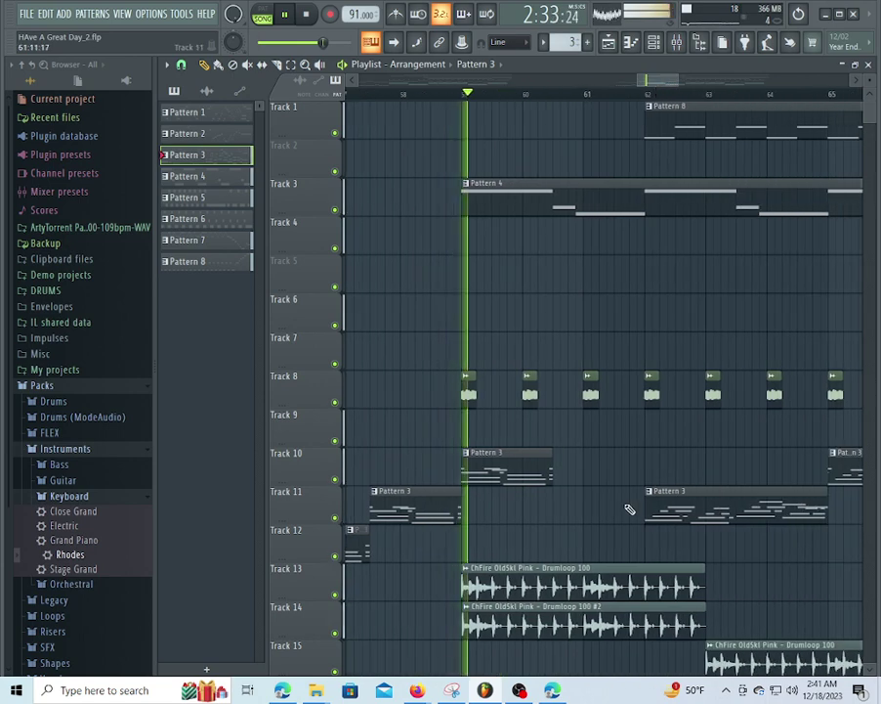
pyautogui.click(554, 427)
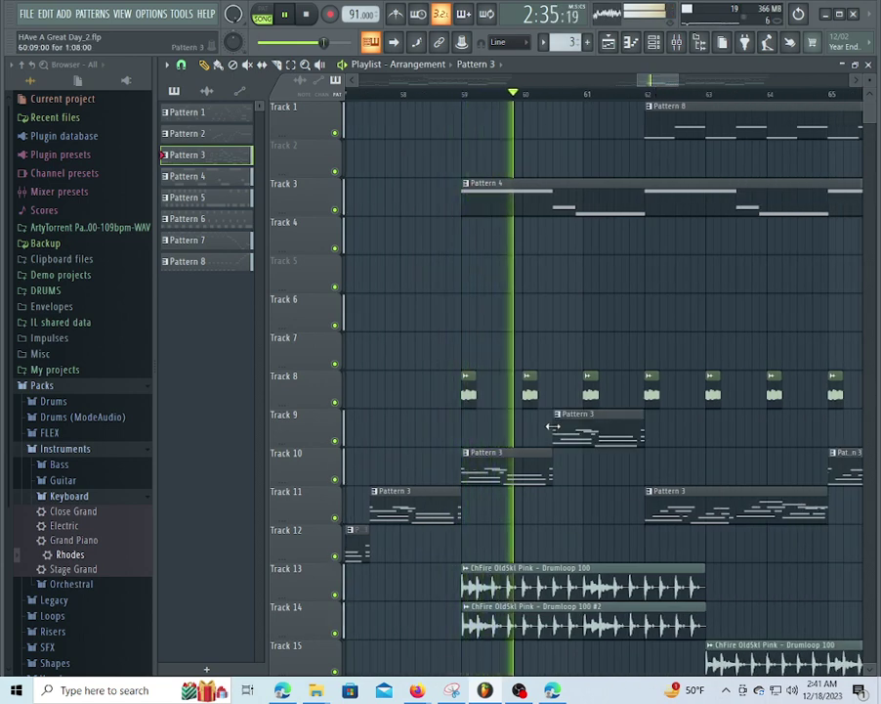
# Delete Track 3's Pattern 4 clip and replace the Pattern 3 clips from bar 62 with slipped copies at 62:01, 63:09 and 65:01 on Tracks 10 and 11
pyautogui.rightClick(626, 181)
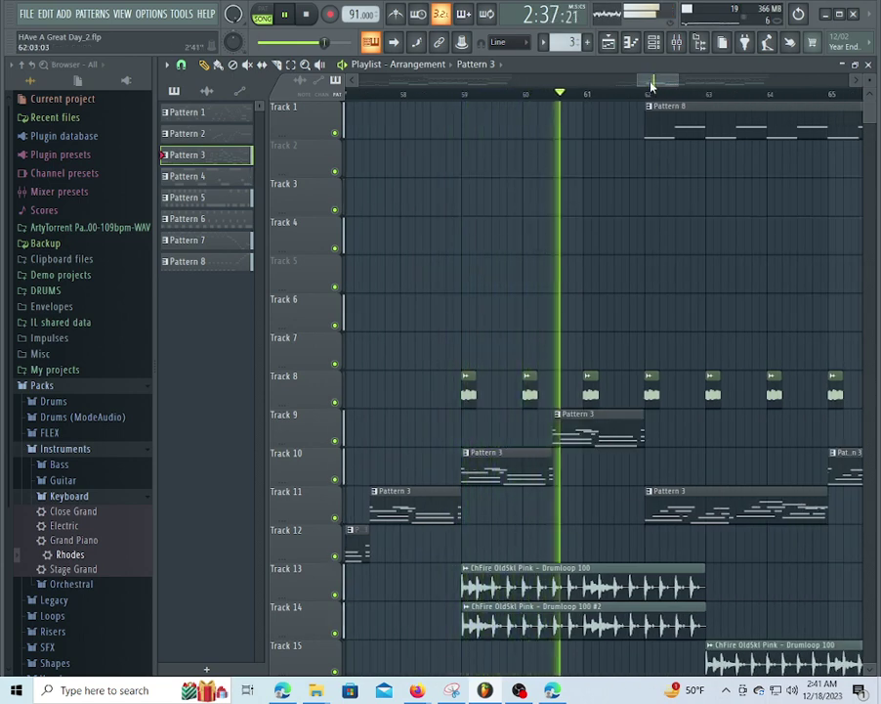
pyautogui.moveTo(647, 82); pyautogui.dragTo(672, 84)
pyautogui.rightClick(528, 496)
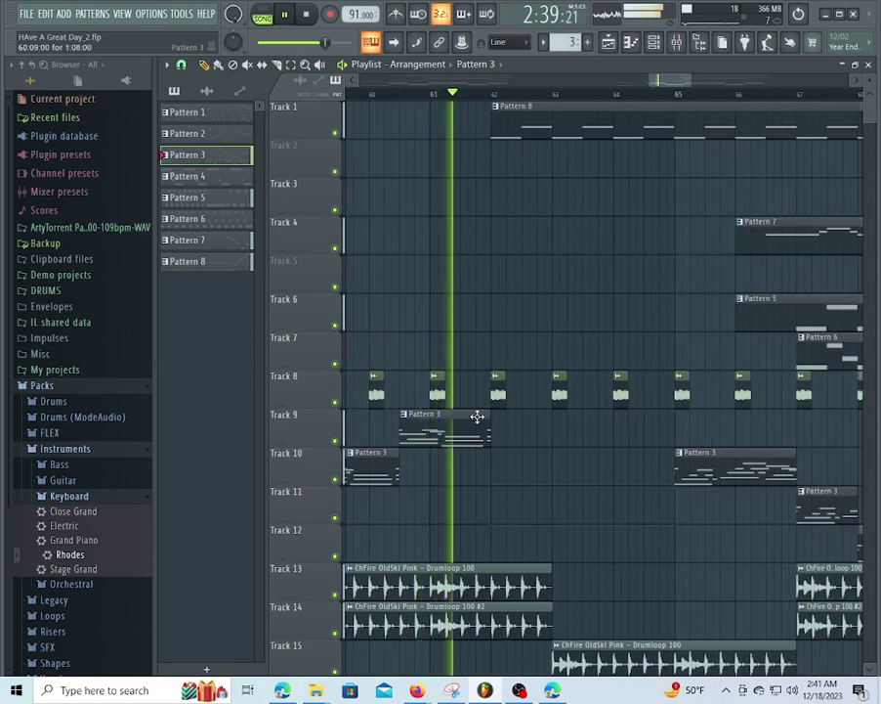
pyautogui.click(495, 466)
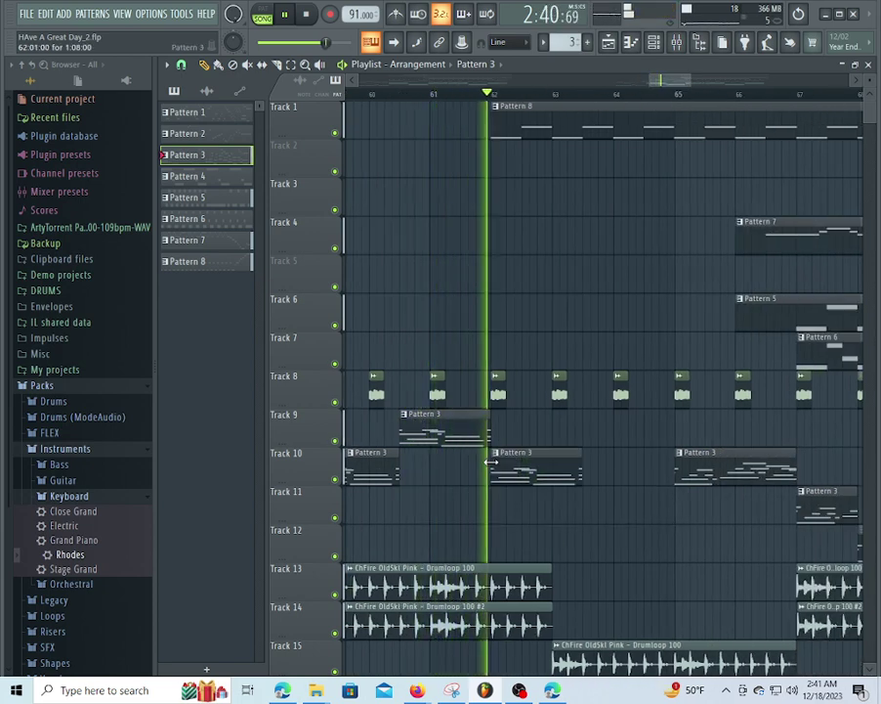
pyautogui.click(586, 503)
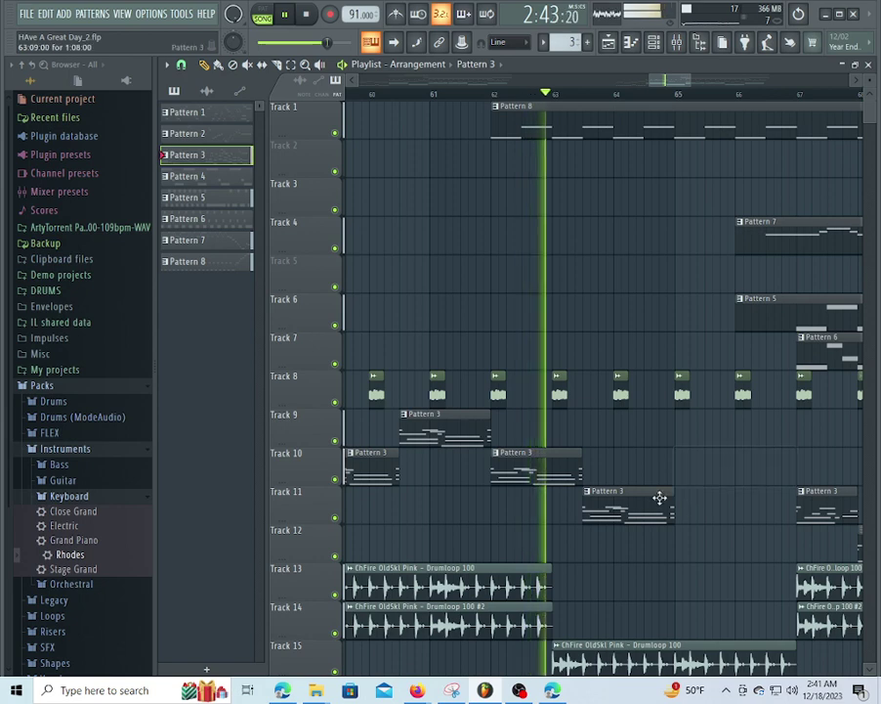
pyautogui.click(678, 467)
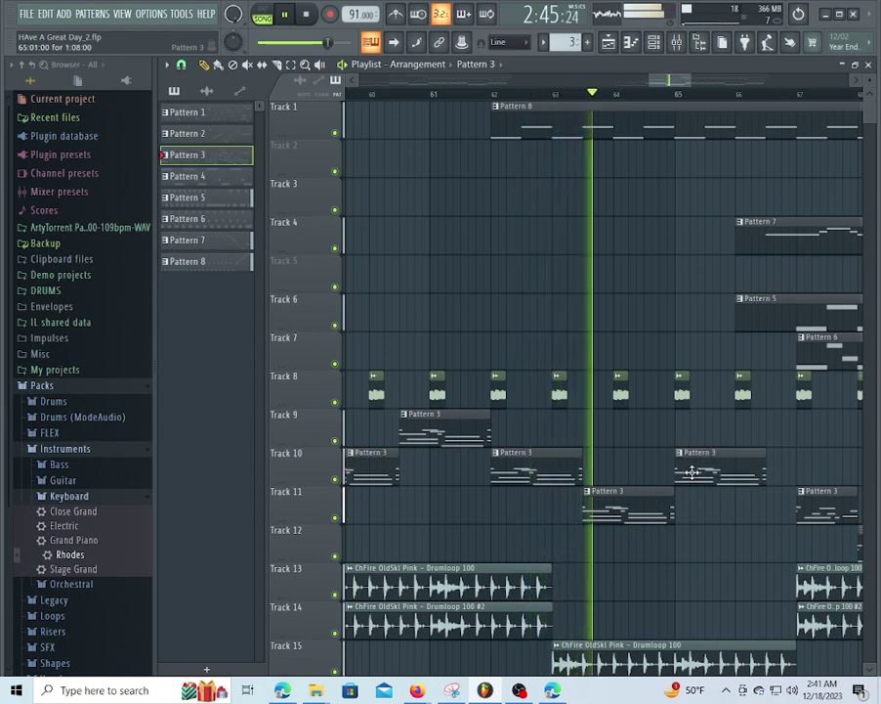
# Delete the two ChFire OldSkl Pink drumloop clips starting at bar 67 on Tracks 13 and 14
pyautogui.moveTo(682, 86); pyautogui.dragTo(685, 86)
pyautogui.scroll(-5, 649, 289)
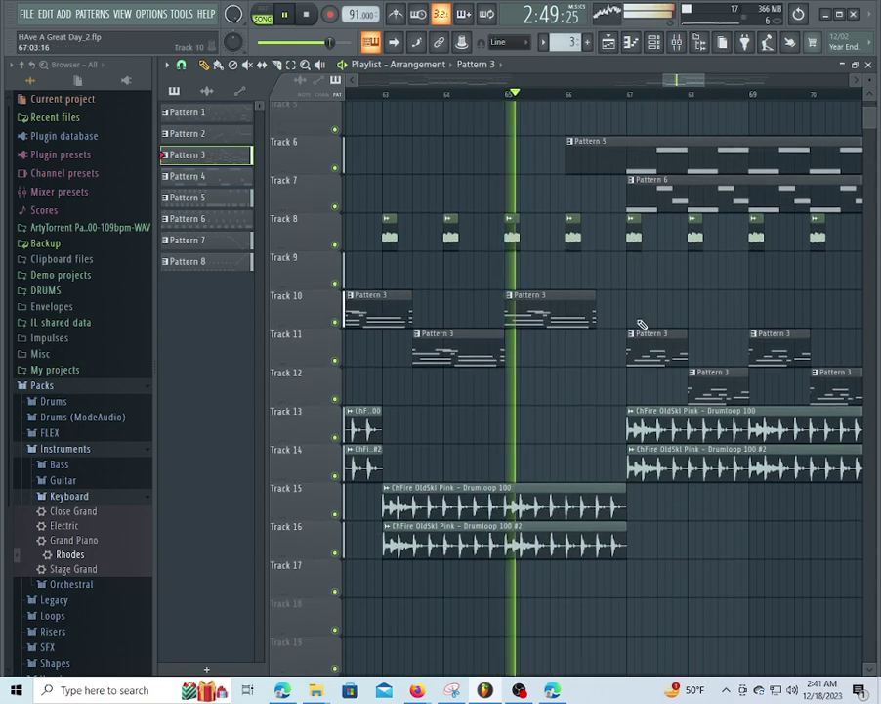
pyautogui.scroll(3, 637, 322)
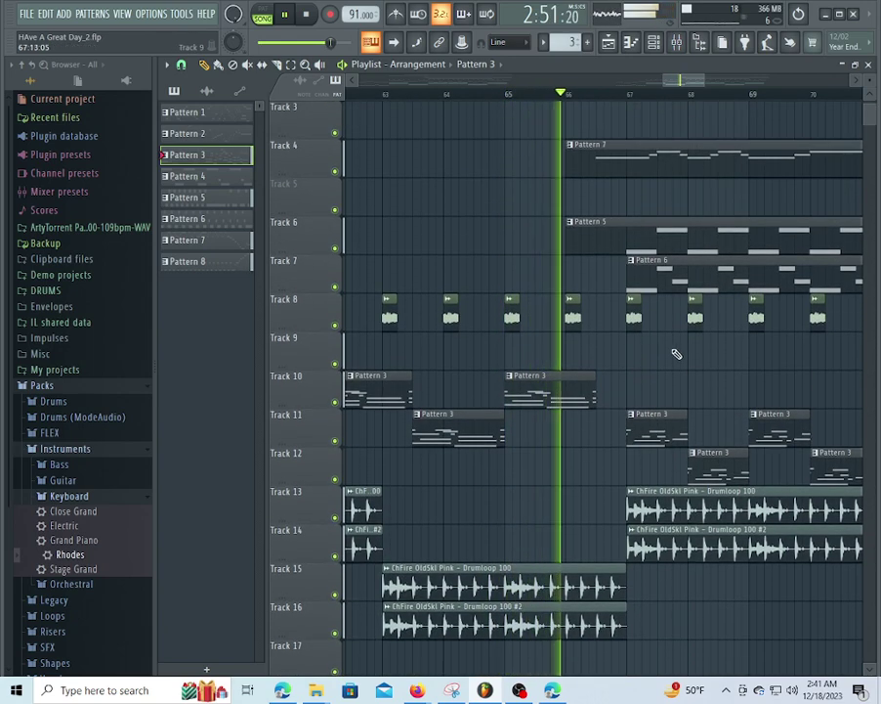
pyautogui.rightClick(645, 540)
pyautogui.rightClick(660, 511)
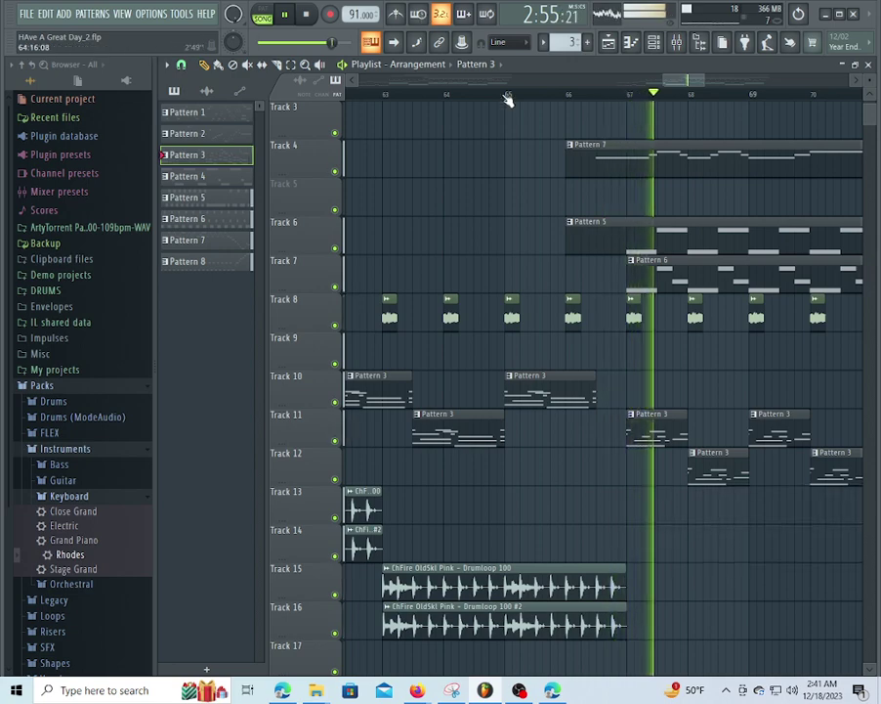
# Delete all the drumloop clips from bar 71 to the end of the arrangement on Tracks 13 to 16
pyautogui.scroll(-3, 500, 98)
pyautogui.scroll(-2, 489, 105)
pyautogui.scroll(-2, 503, 102)
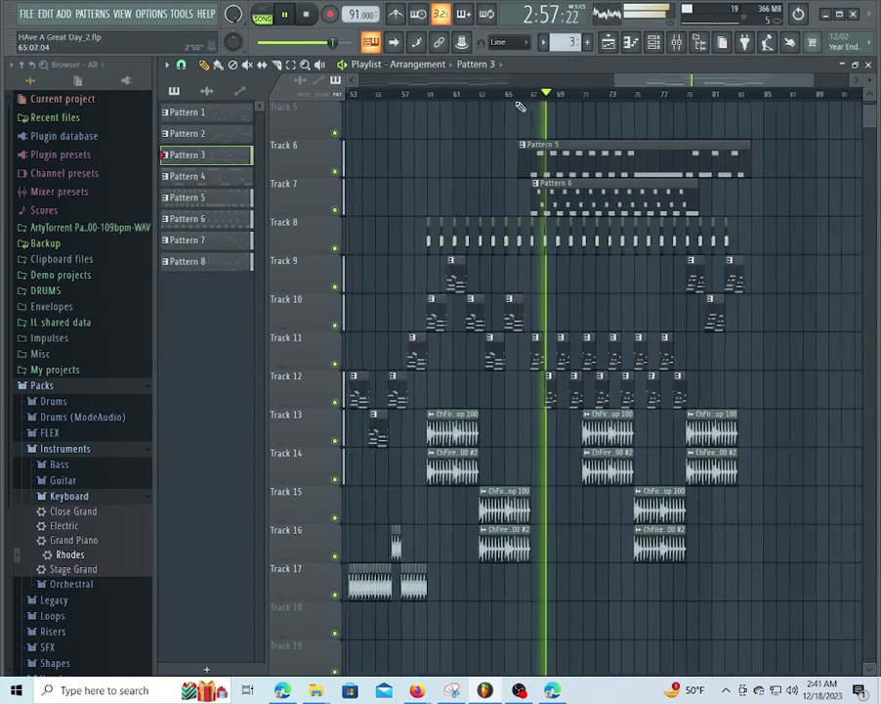
pyautogui.scroll(1, 723, 96)
pyautogui.scroll(1, 723, 97)
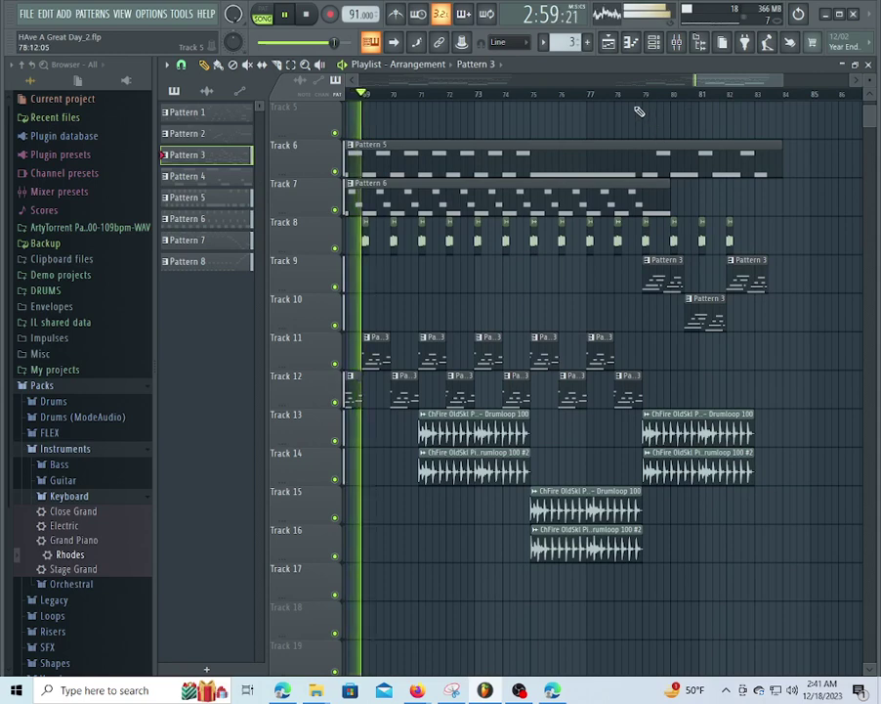
pyautogui.rightClick(469, 451)
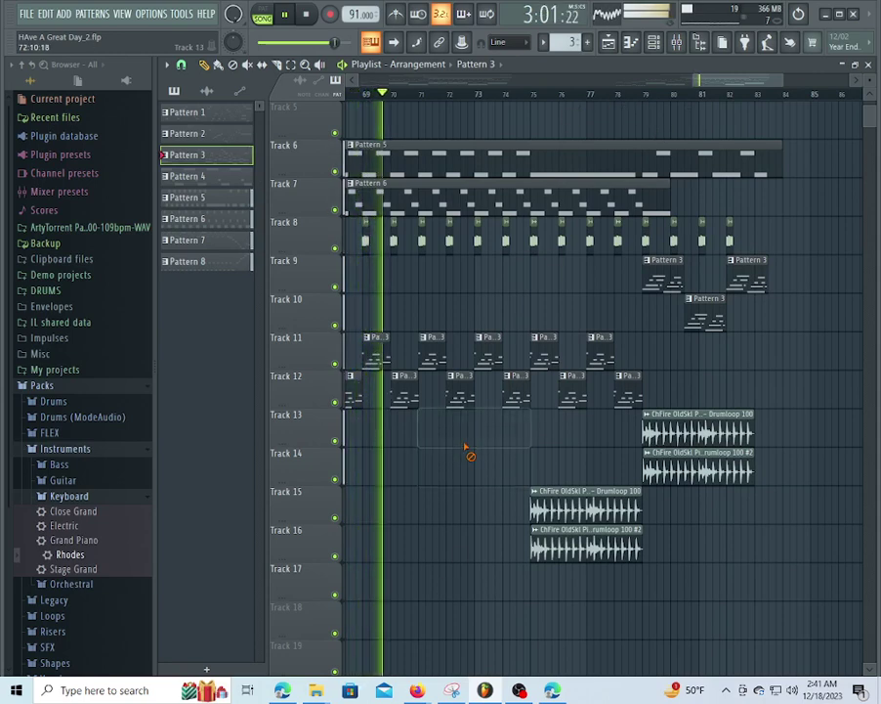
pyautogui.rightClick(614, 538)
pyautogui.rightClick(606, 518)
pyautogui.rightClick(660, 469)
pyautogui.rightClick(662, 442)
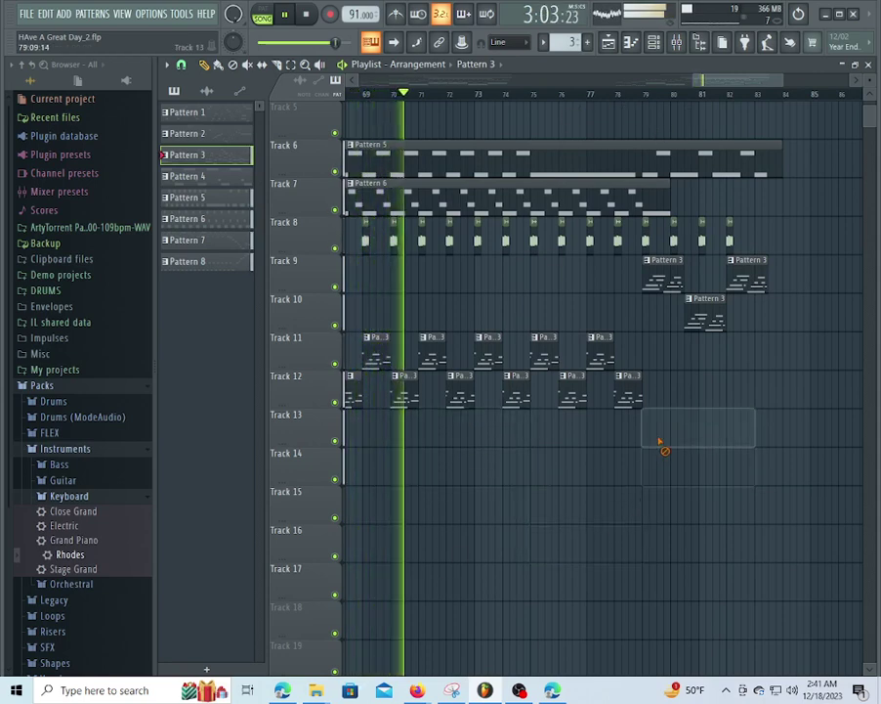
# Restart playback near bar 59 and delete the drumloop clips between bars 59 and 66 on Tracks 13 to 16
pyautogui.scroll(-1, 616, 99)
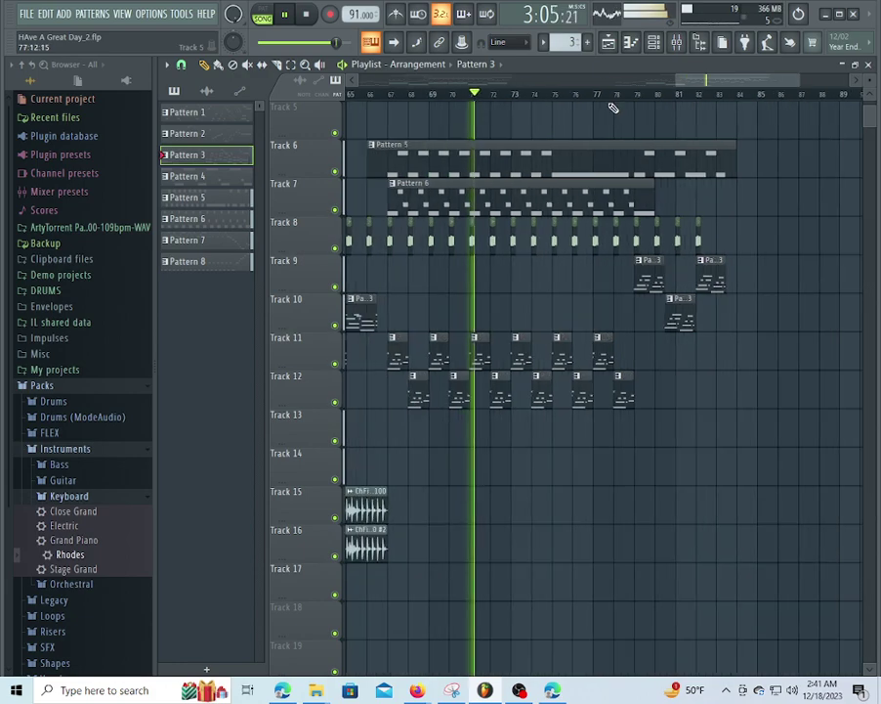
pyautogui.scroll(-2, 614, 107)
pyautogui.scroll(-4, 619, 100)
pyautogui.scroll(5, 617, 103)
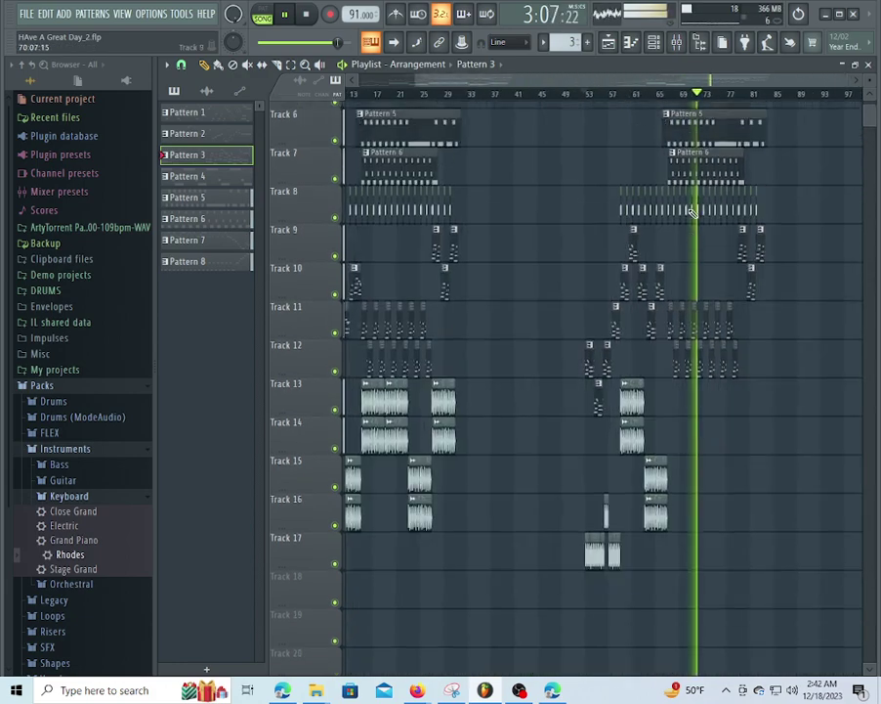
pyautogui.scroll(3, 719, 98)
pyautogui.scroll(-1, 719, 102)
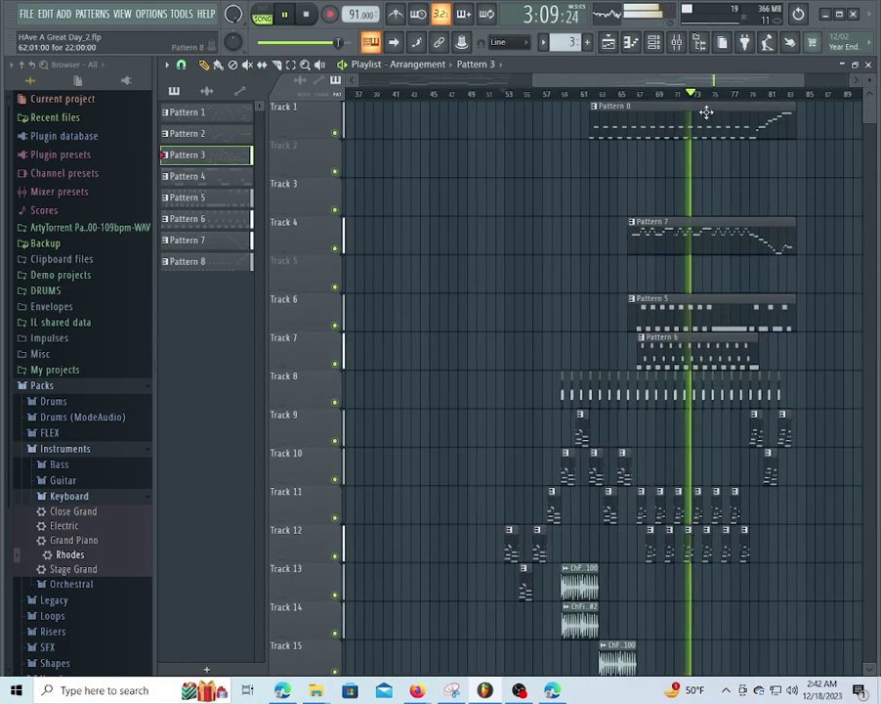
pyautogui.scroll(4, 693, 103)
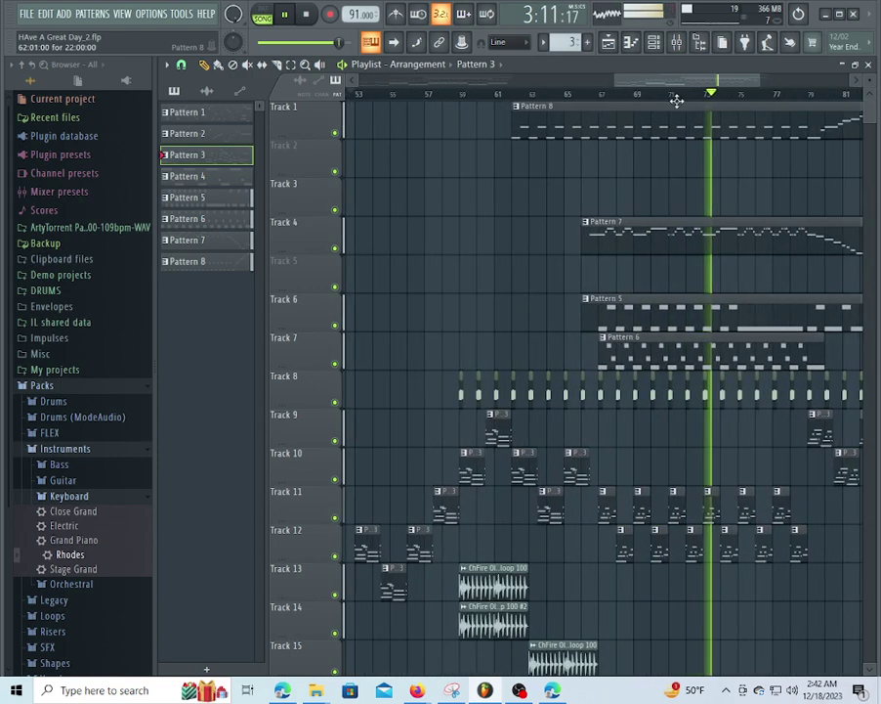
pyautogui.moveTo(451, 94); pyautogui.dragTo(295, 114)
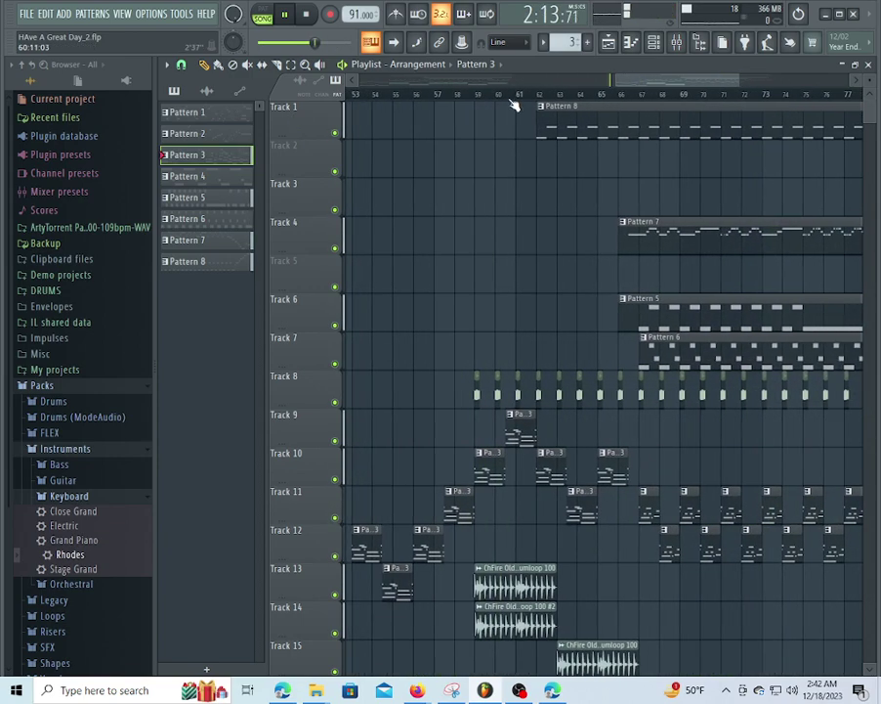
pyautogui.rightClick(553, 633)
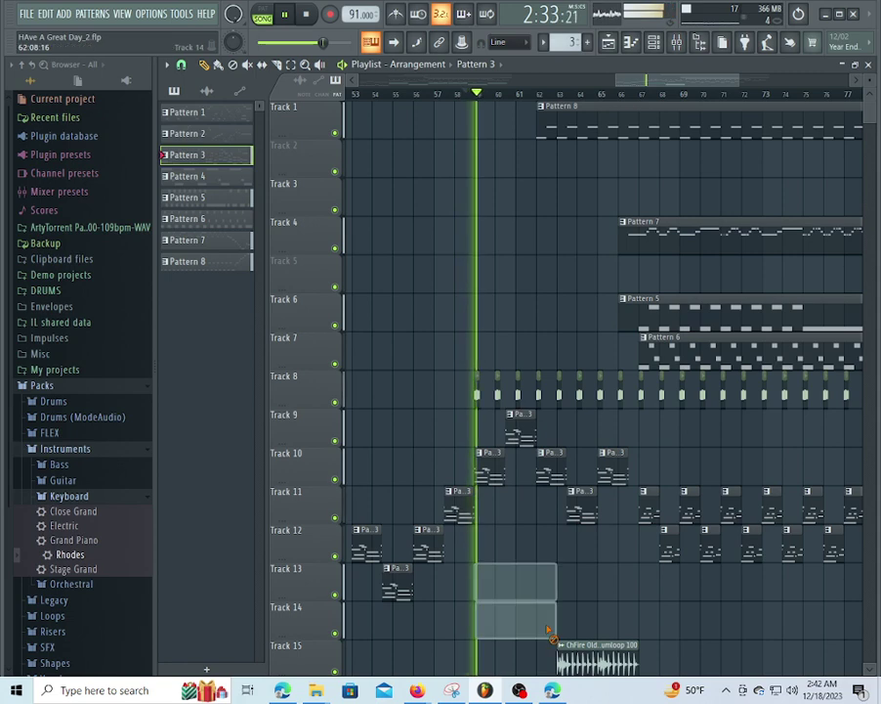
pyautogui.scroll(-2, 578, 637)
pyautogui.rightClick(590, 589)
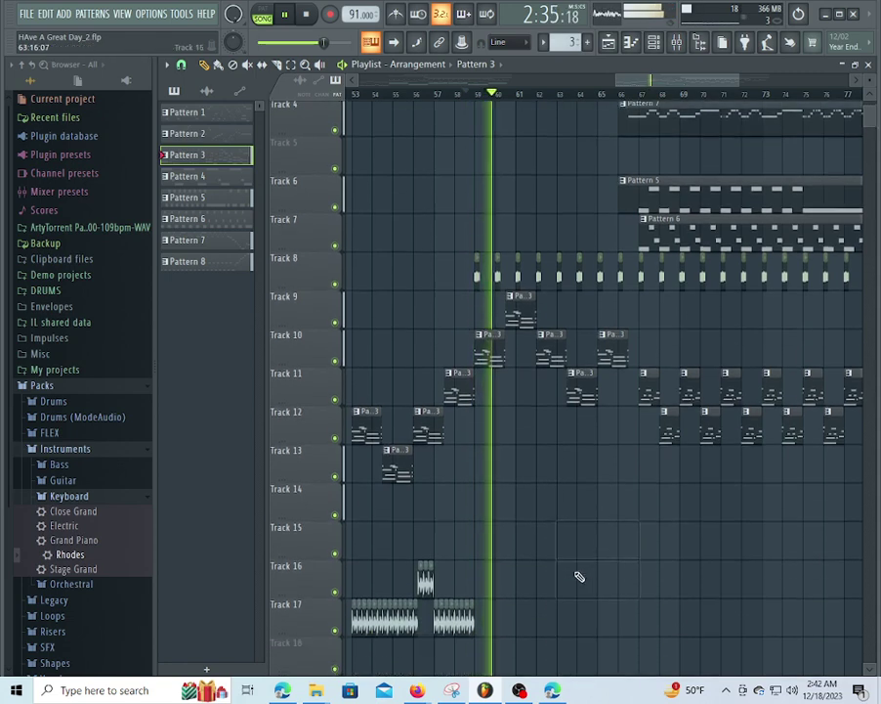
# Delete the three Pattern 3 clips between bars 62 and 66 on Tracks 10 and 11
pyautogui.scroll(-3, 517, 556)
pyautogui.scroll(2, 555, 316)
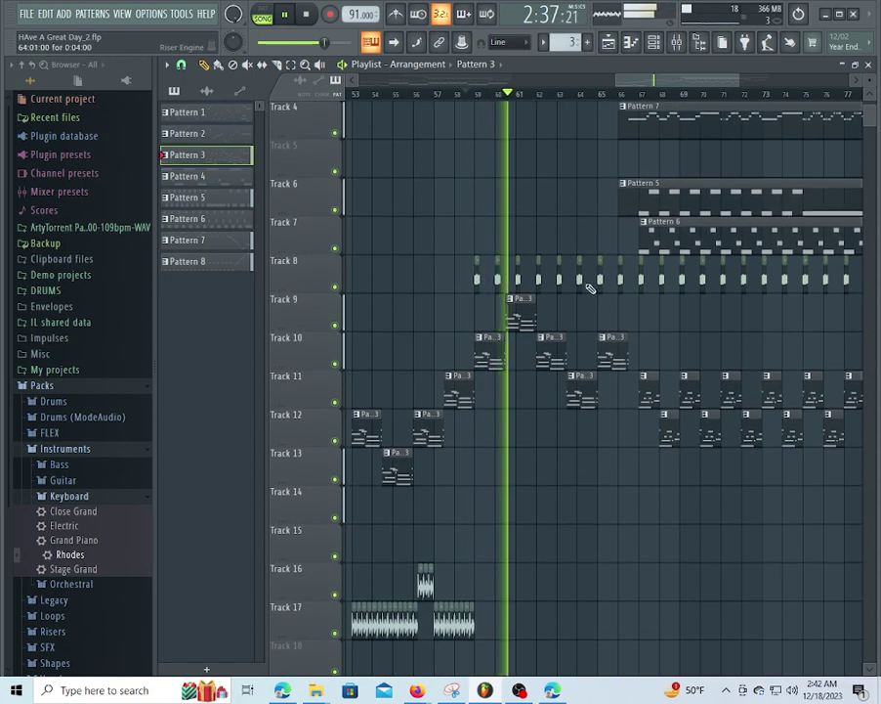
pyautogui.scroll(3, 590, 288)
pyautogui.scroll(3, 654, 97)
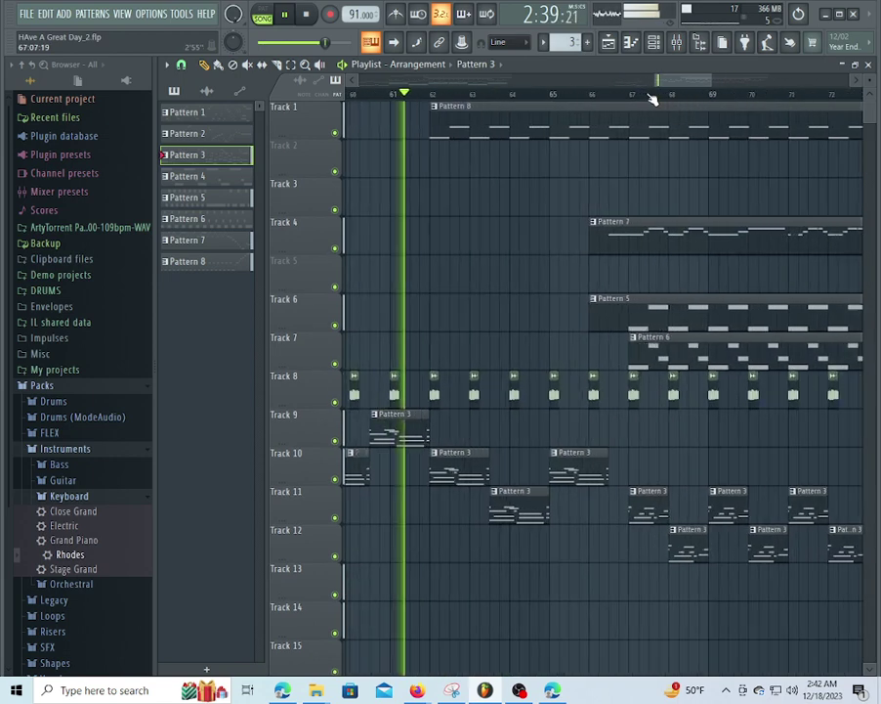
pyautogui.rightClick(586, 485)
pyautogui.rightClick(512, 512)
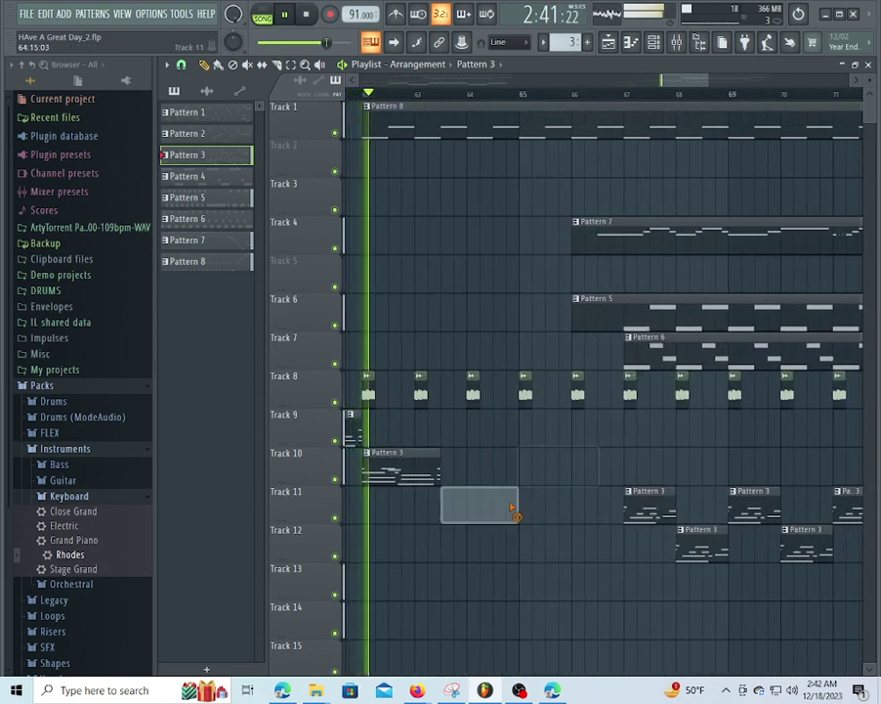
pyautogui.rightClick(413, 473)
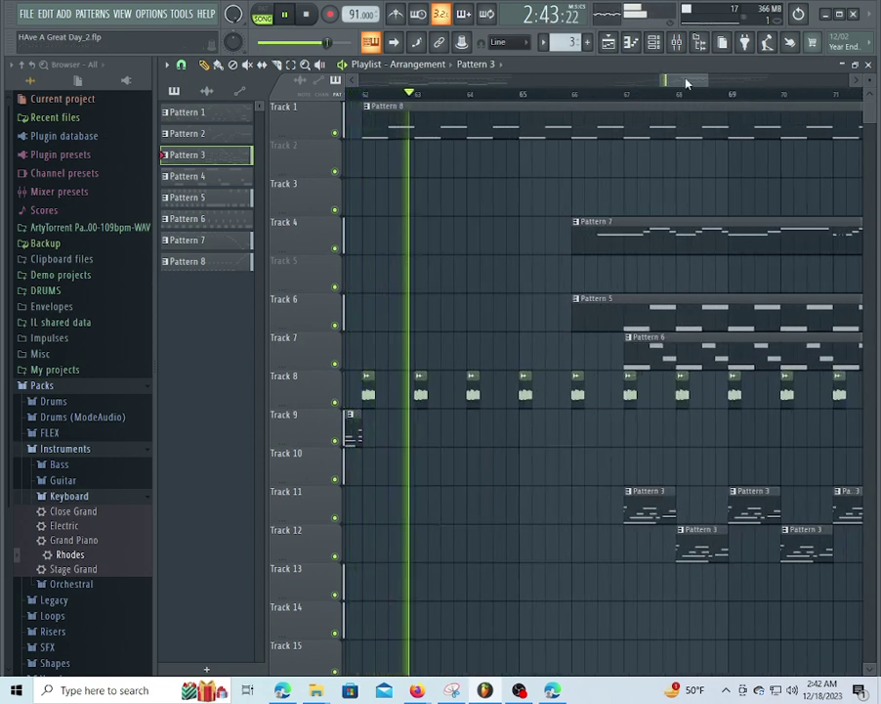
# Delete the four Pattern 3 clips between bars 56 and 61 on Tracks 9 to 12
pyautogui.moveTo(686, 81); pyautogui.dragTo(656, 89)
pyautogui.rightClick(623, 430)
pyautogui.rightClick(543, 467)
pyautogui.rightClick(453, 508)
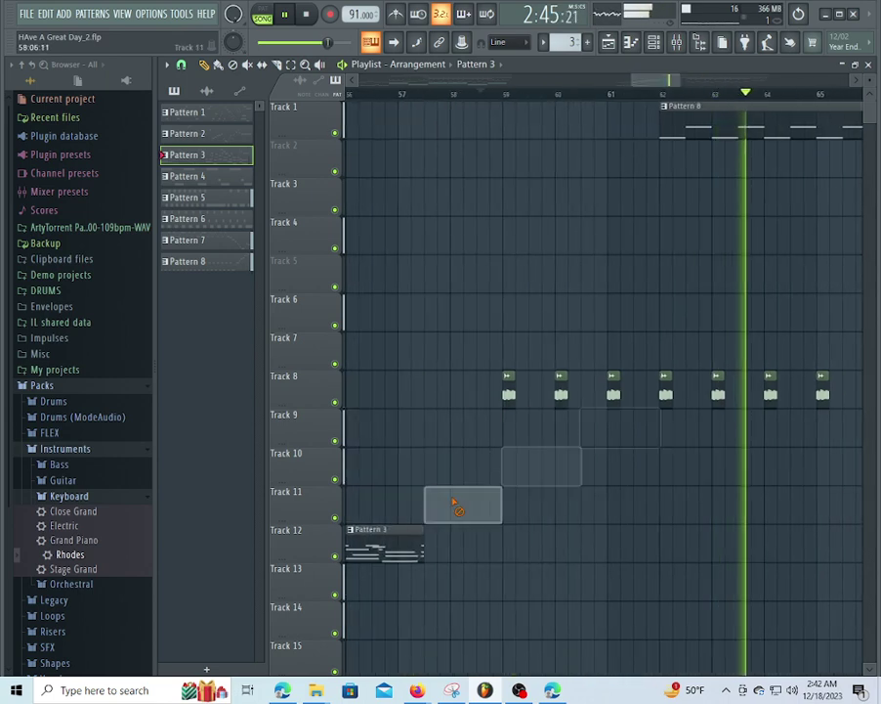
pyautogui.rightClick(396, 541)
pyautogui.scroll(-5, 587, 94)
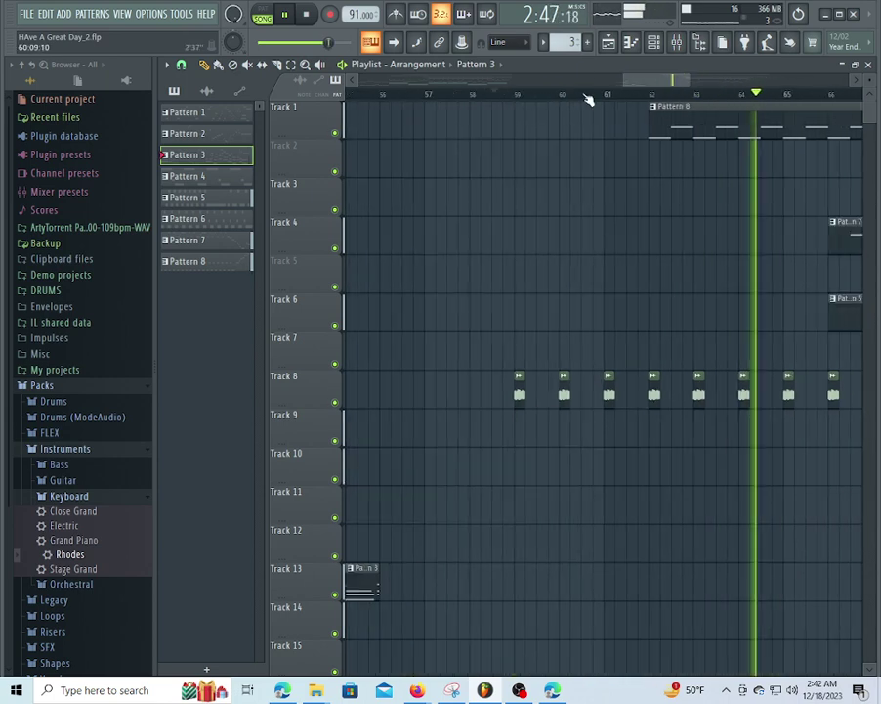
# Restart playback near bar 57 and paint eight consecutive Pattern 3 clips on Track 12 from bar 59 to bar 67
pyautogui.scroll(2, 786, 94)
pyautogui.scroll(2, 790, 98)
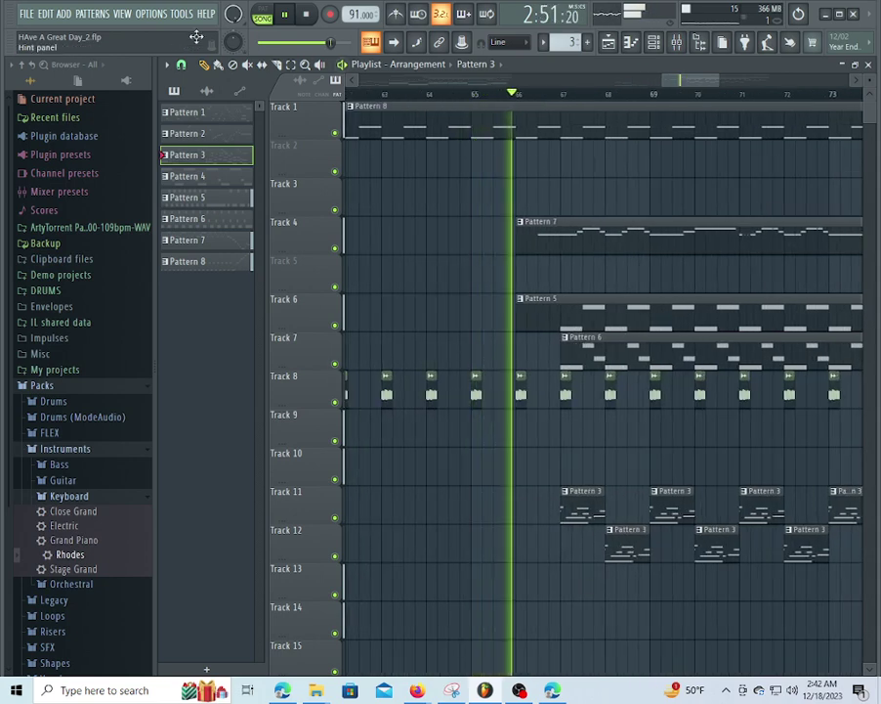
pyautogui.click(354, 80)
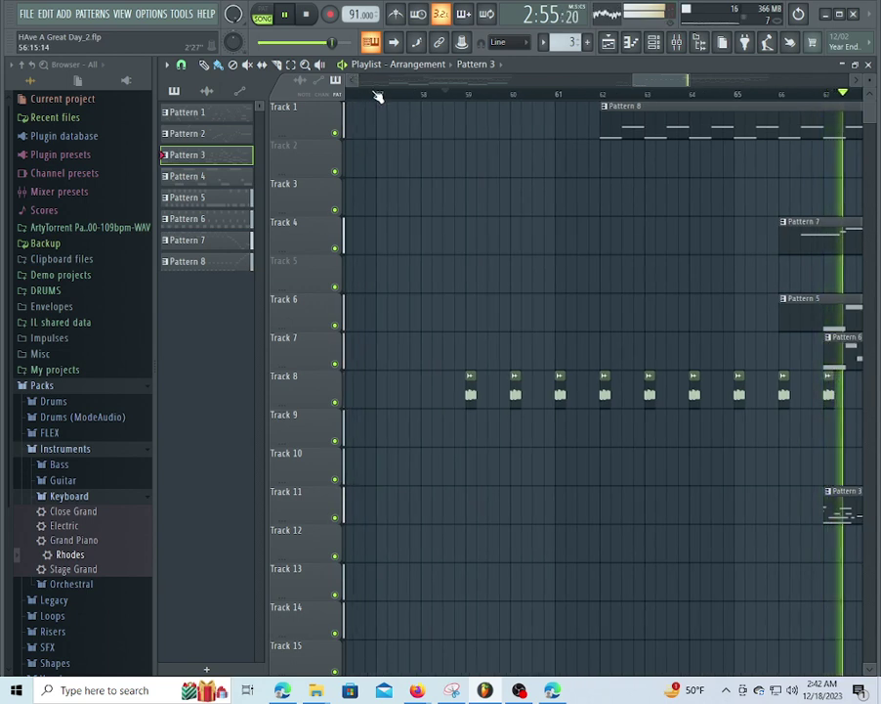
pyautogui.click(378, 97)
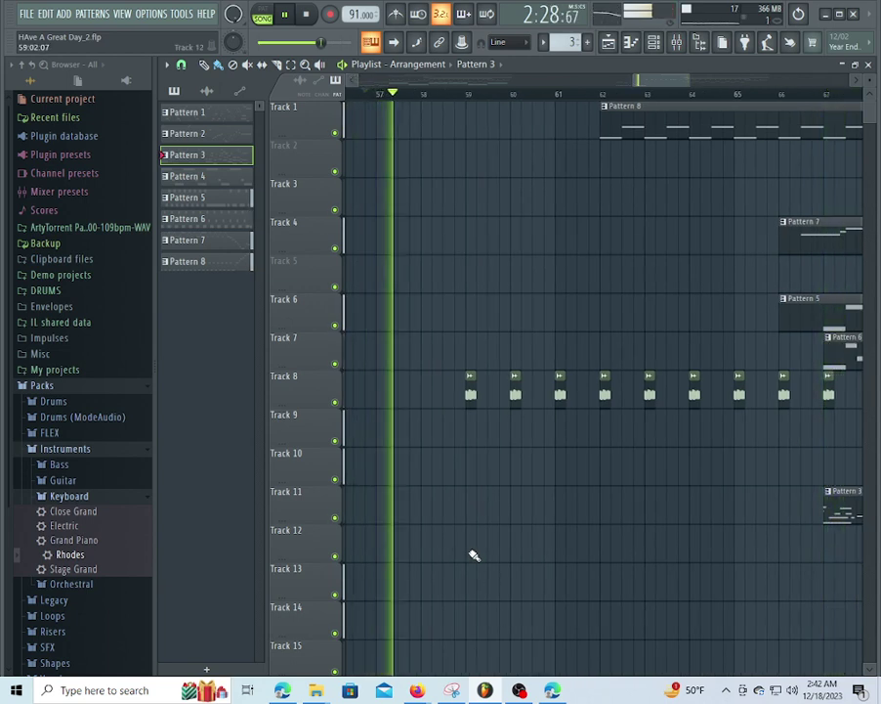
pyautogui.moveTo(472, 554)
pyautogui.mouseDown()
pyautogui.moveTo(790, 571)
pyautogui.moveTo(747, 550)
pyautogui.mouseUp()
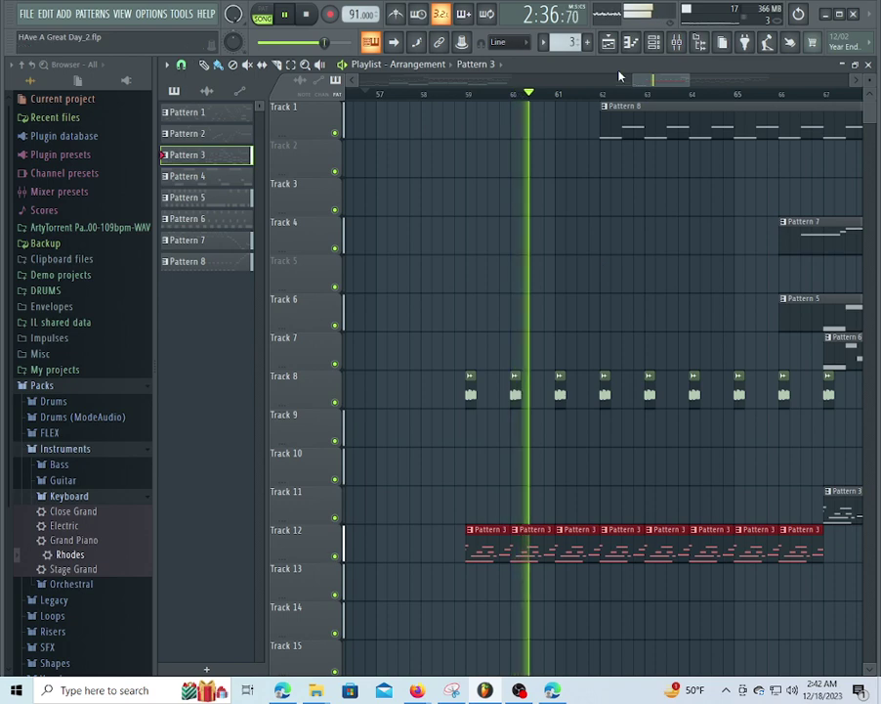
# Trim the starts of the Pattern 8, Pattern 7 and Pattern 5 clips on Tracks 1, 4 and 6 to bar 67
pyautogui.moveTo(651, 80); pyautogui.dragTo(666, 83)
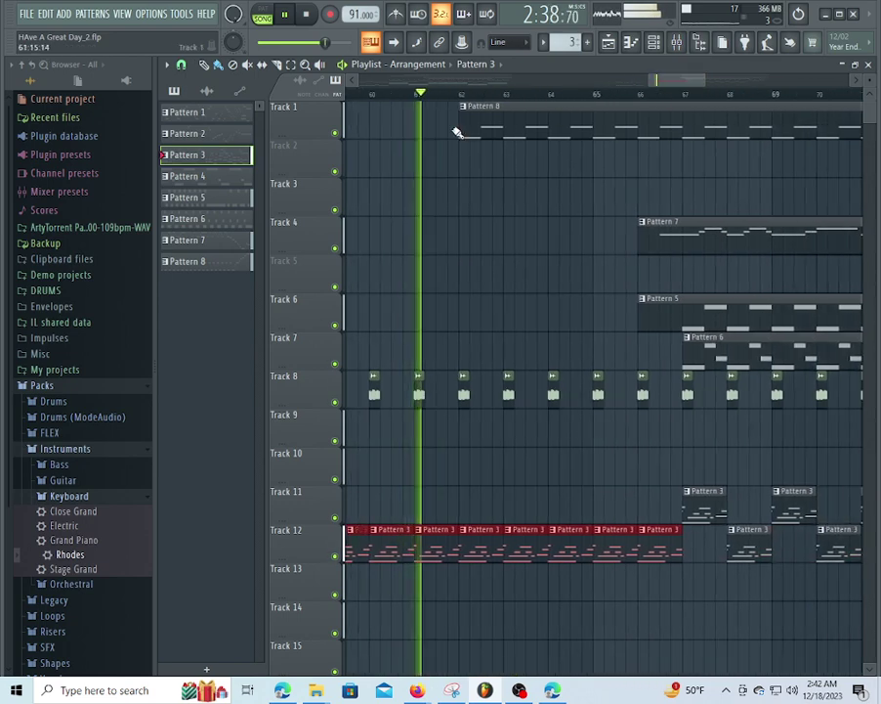
pyautogui.moveTo(468, 132); pyautogui.dragTo(681, 164)
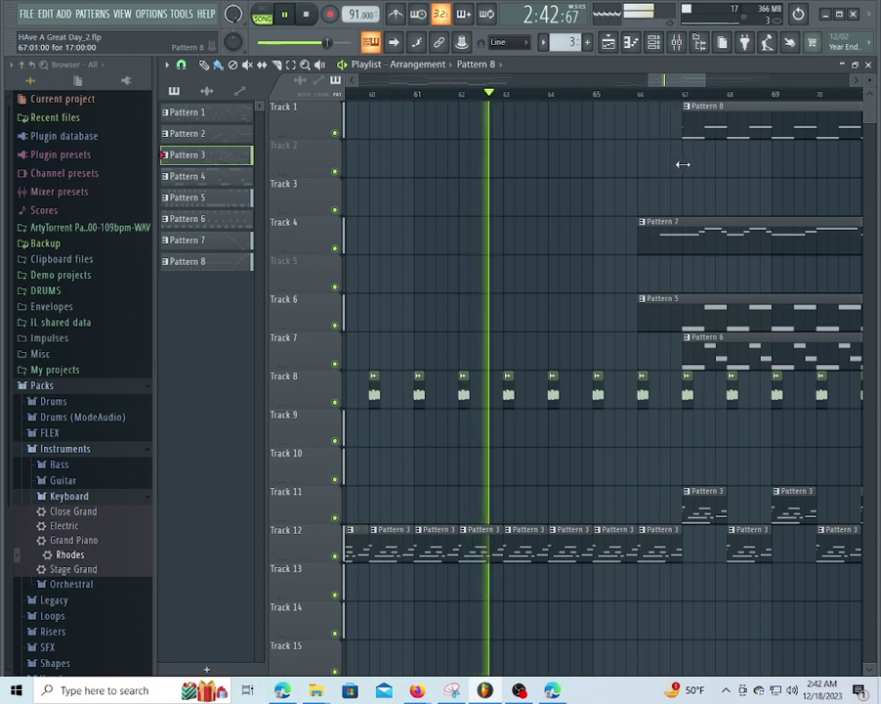
pyautogui.moveTo(640, 234); pyautogui.dragTo(683, 243)
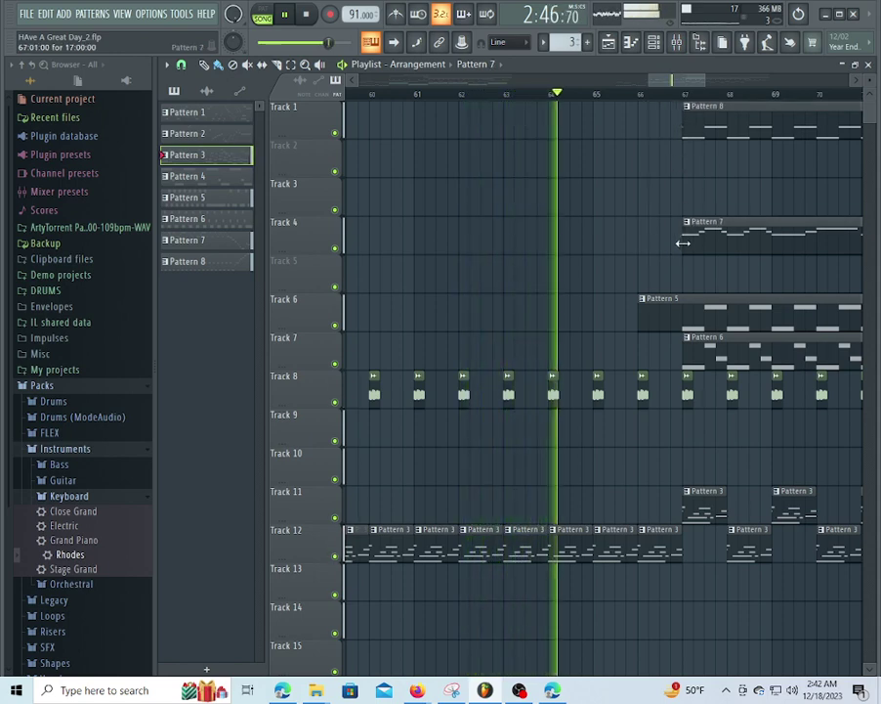
pyautogui.moveTo(636, 309); pyautogui.dragTo(684, 326)
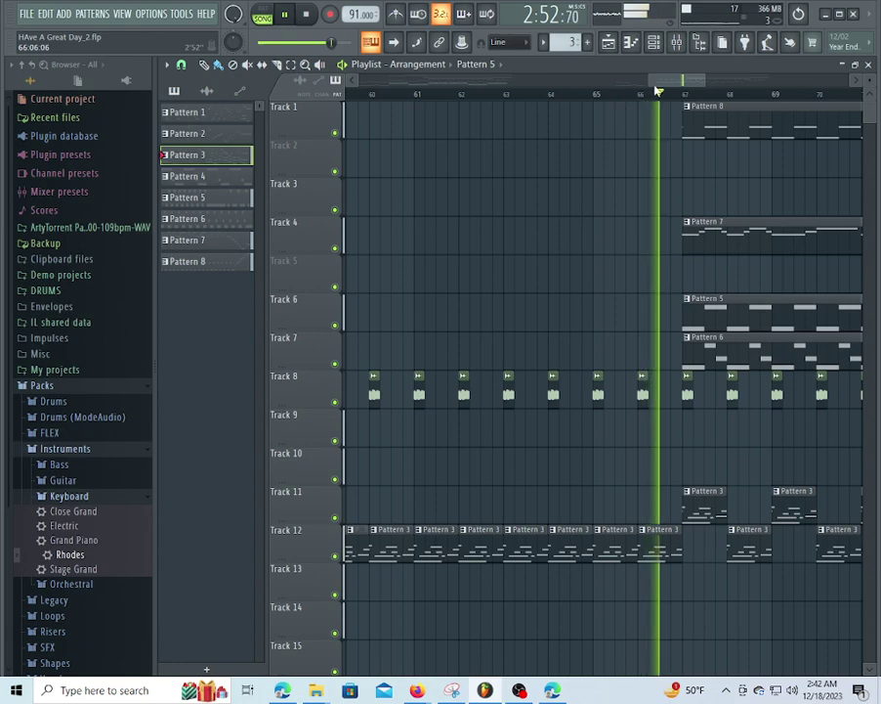
# Review the reworked section's clips from about bar 53 to bar 84 across all tracks during playback
pyautogui.moveTo(664, 81); pyautogui.dragTo(678, 81)
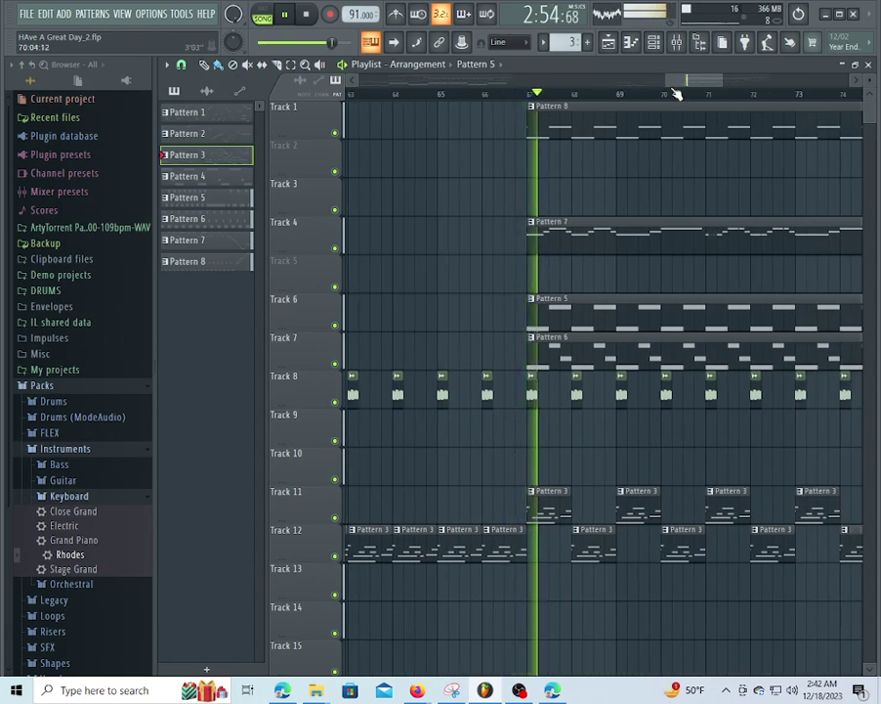
pyautogui.scroll(-4, 681, 103)
pyautogui.scroll(-2, 681, 103)
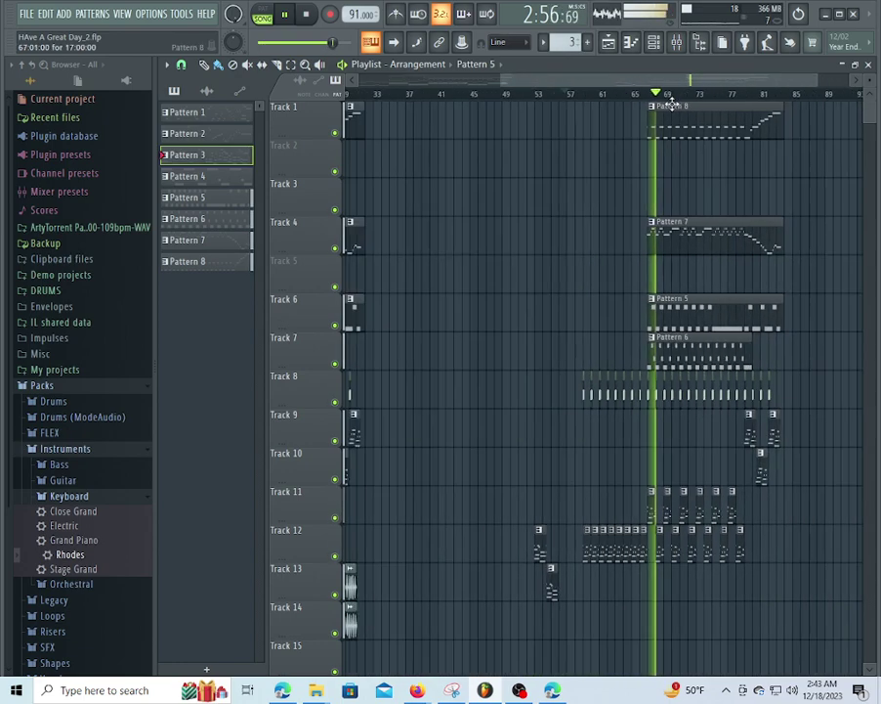
pyautogui.scroll(-2, 707, 116)
pyautogui.scroll(1, 788, 107)
pyautogui.scroll(3, 772, 91)
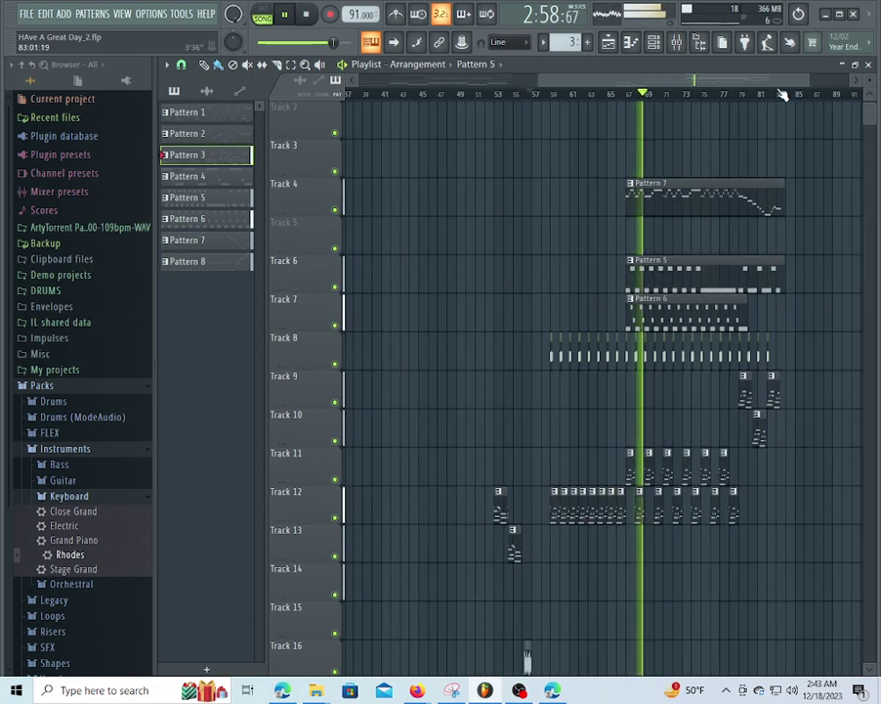
pyautogui.scroll(1, 724, 121)
pyautogui.scroll(-5, 608, 291)
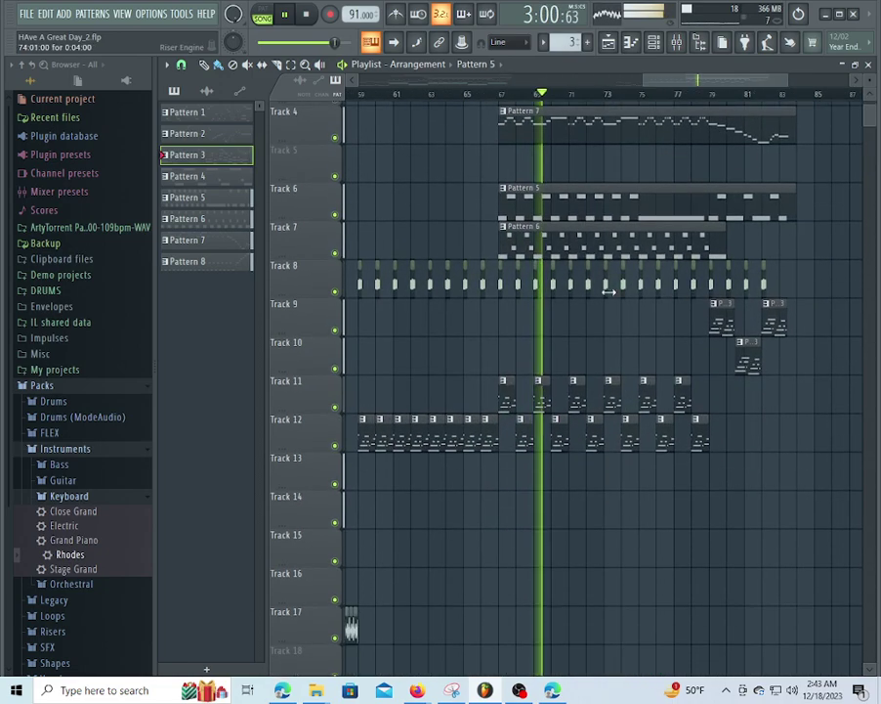
pyautogui.scroll(4, 574, 256)
pyautogui.scroll(2, 592, 211)
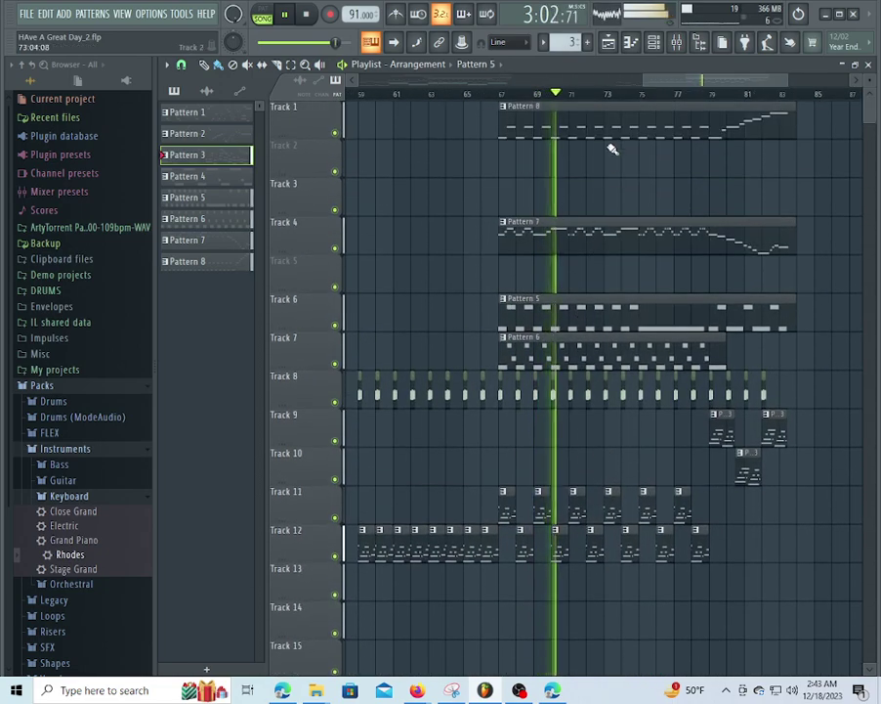
pyautogui.moveTo(691, 82); pyautogui.dragTo(635, 101)
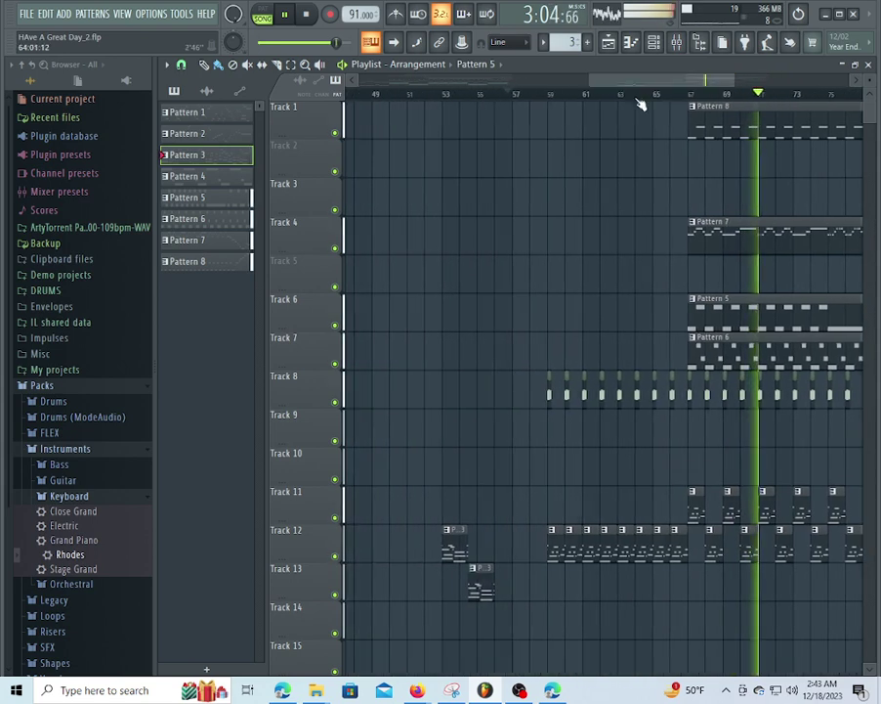
pyautogui.scroll(-3, 623, 279)
pyautogui.scroll(-4, 615, 274)
pyautogui.scroll(4, 606, 272)
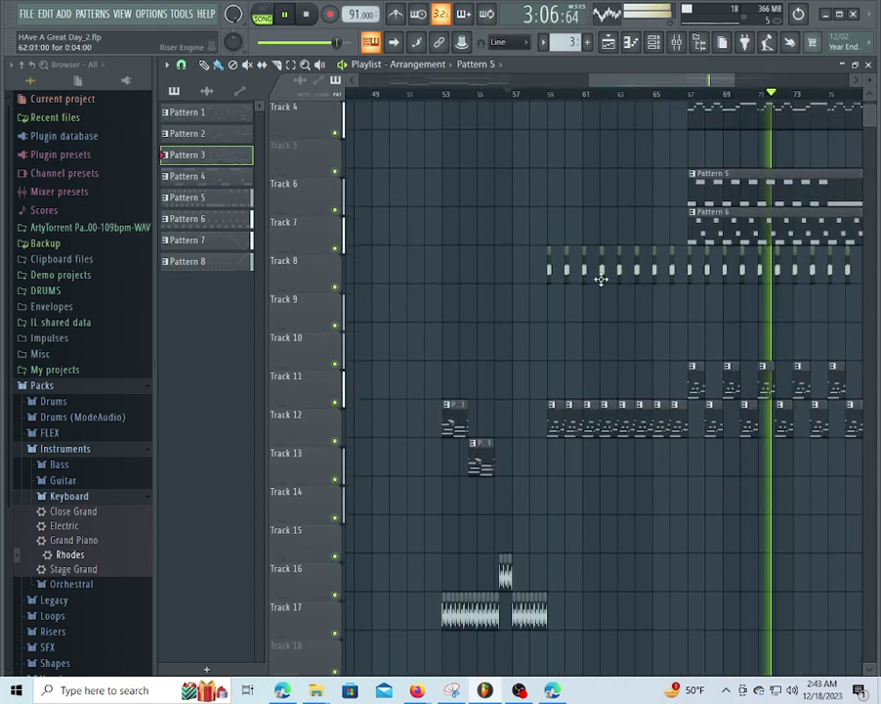
pyautogui.scroll(-3, 601, 278)
pyautogui.scroll(5, 626, 215)
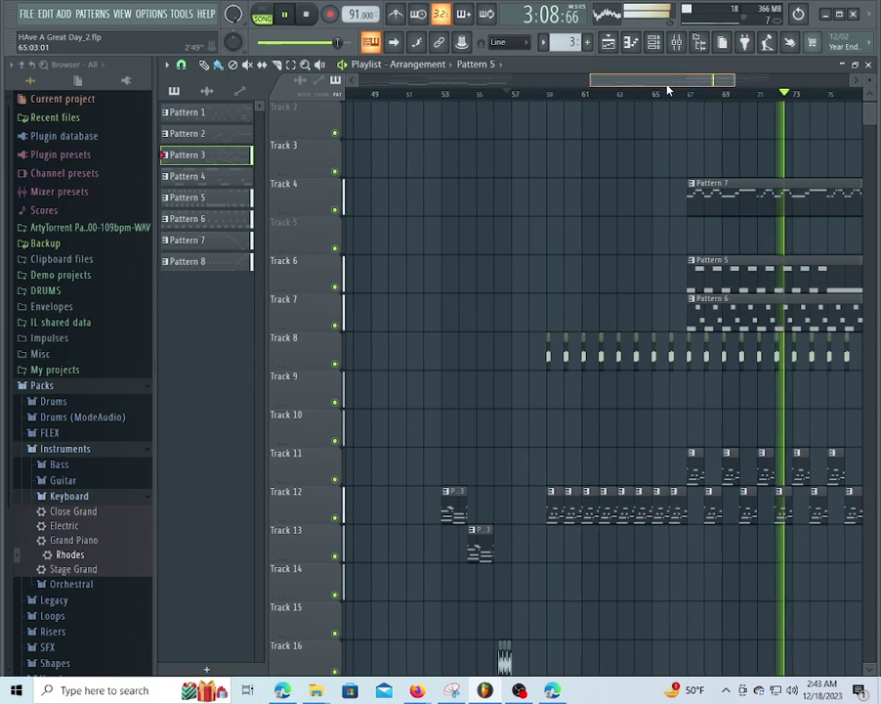
pyautogui.moveTo(669, 88); pyautogui.dragTo(724, 118)
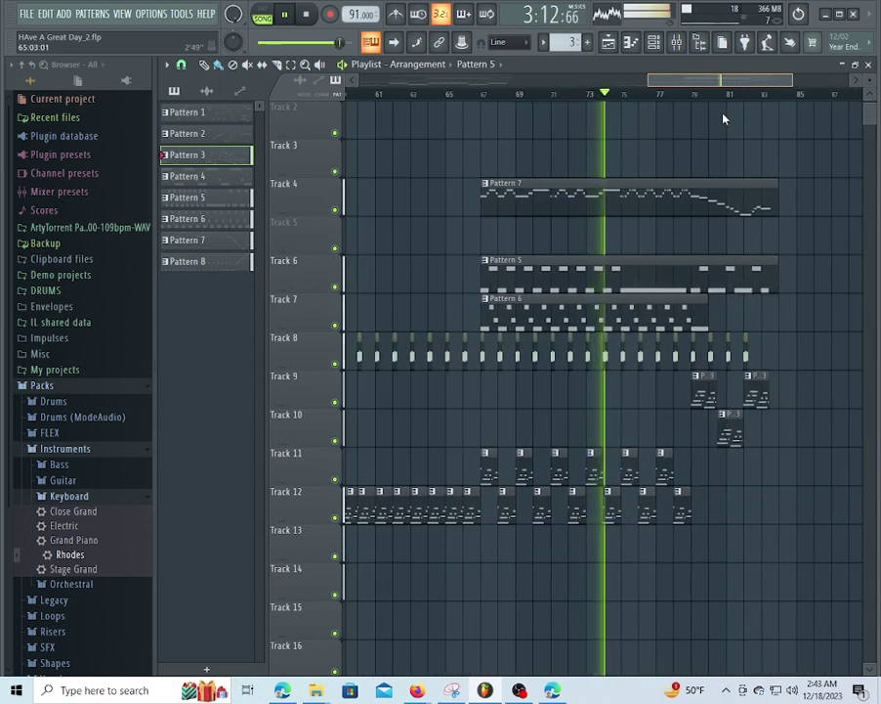
pyautogui.scroll(1, 687, 197)
pyautogui.scroll(-1, 700, 109)
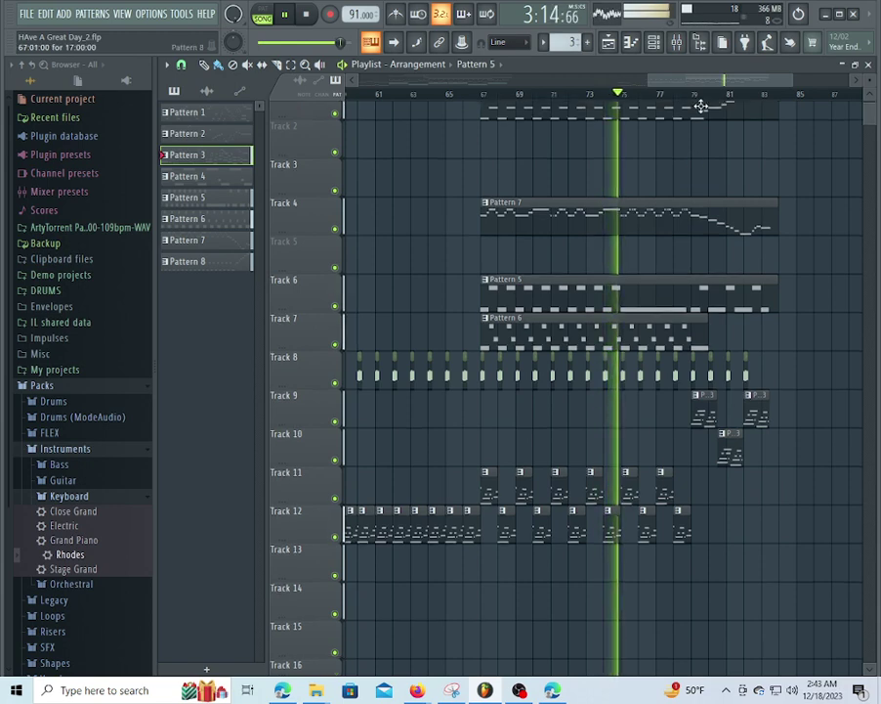
pyautogui.scroll(2, 706, 96)
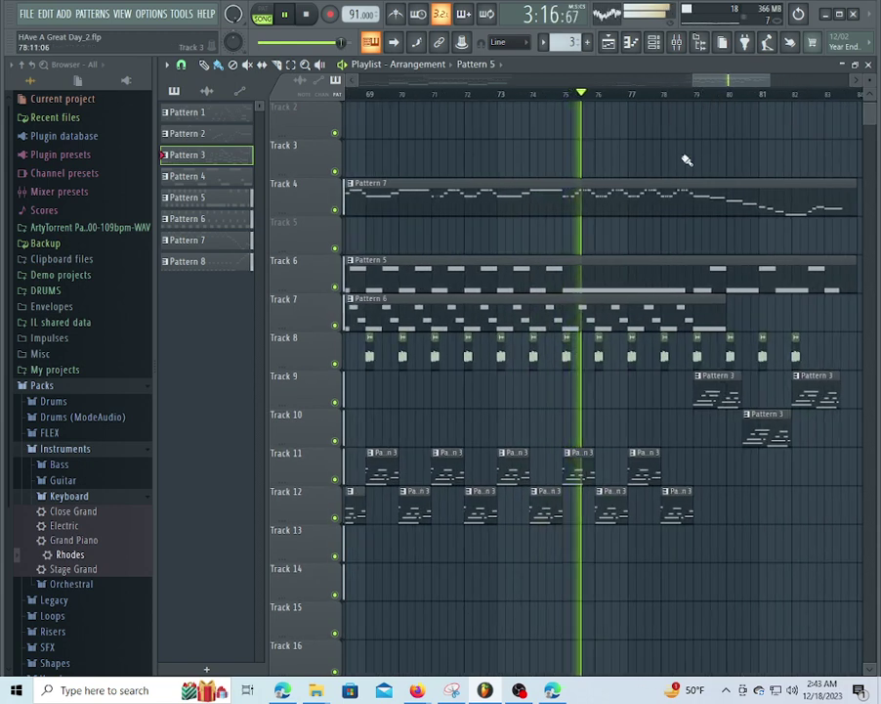
pyautogui.scroll(1, 645, 180)
# Delete the leftover Pattern 3 and audio clips between bars 53 and 58 on Tracks 12, 13, 16 and 17
pyautogui.moveTo(690, 82); pyautogui.dragTo(617, 114)
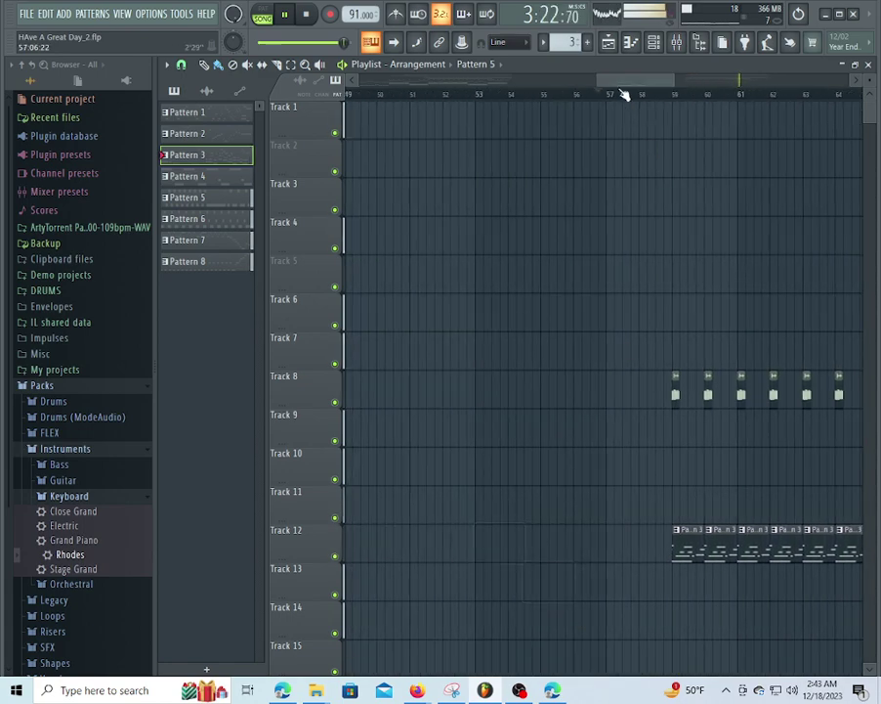
pyautogui.scroll(-9, 623, 93)
pyautogui.scroll(-4, 650, 357)
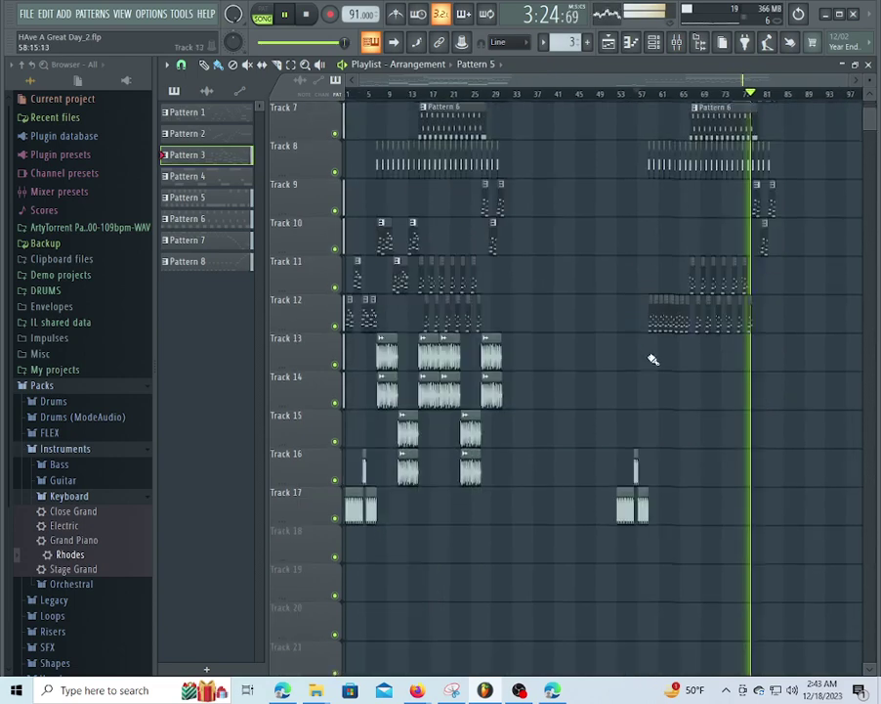
pyautogui.scroll(-2, 653, 360)
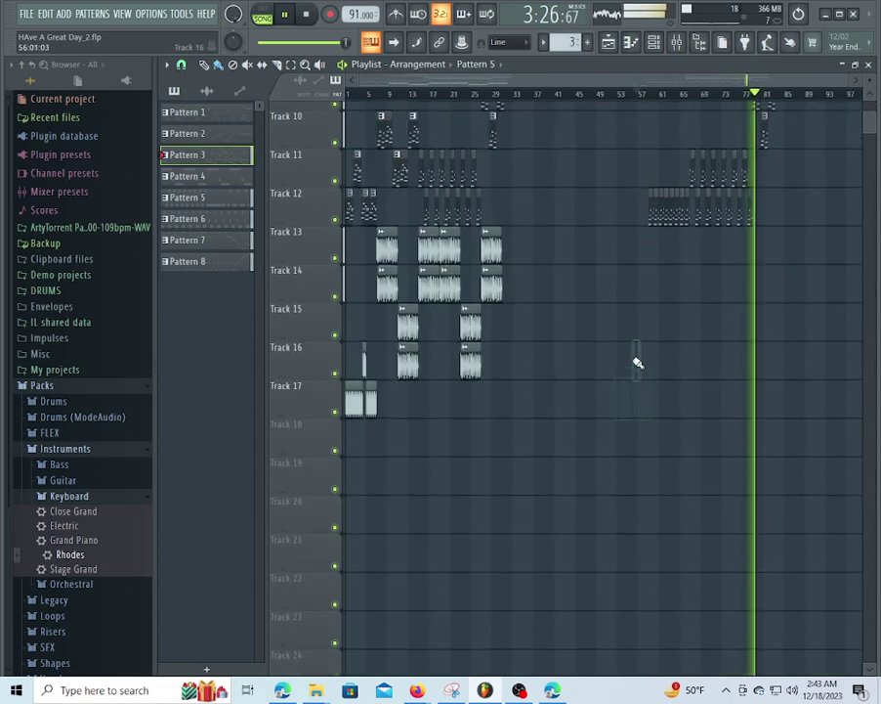
# Restart playback from the beginning and delete all the original section's clips between bars 1 and 31
pyautogui.scroll(6, 639, 368)
pyautogui.scroll(4, 829, 98)
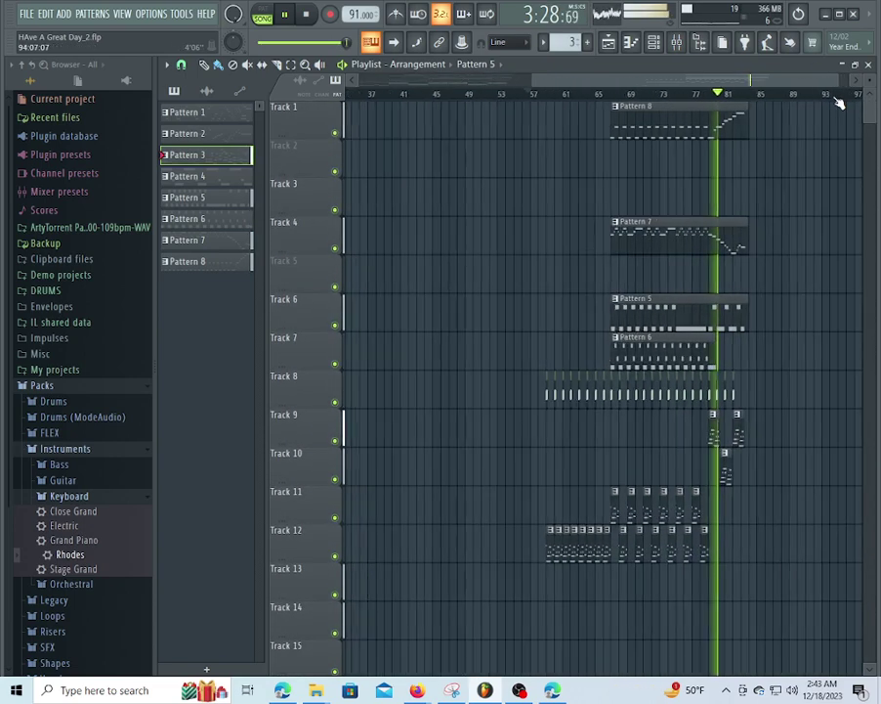
pyautogui.moveTo(781, 84); pyautogui.dragTo(782, 111)
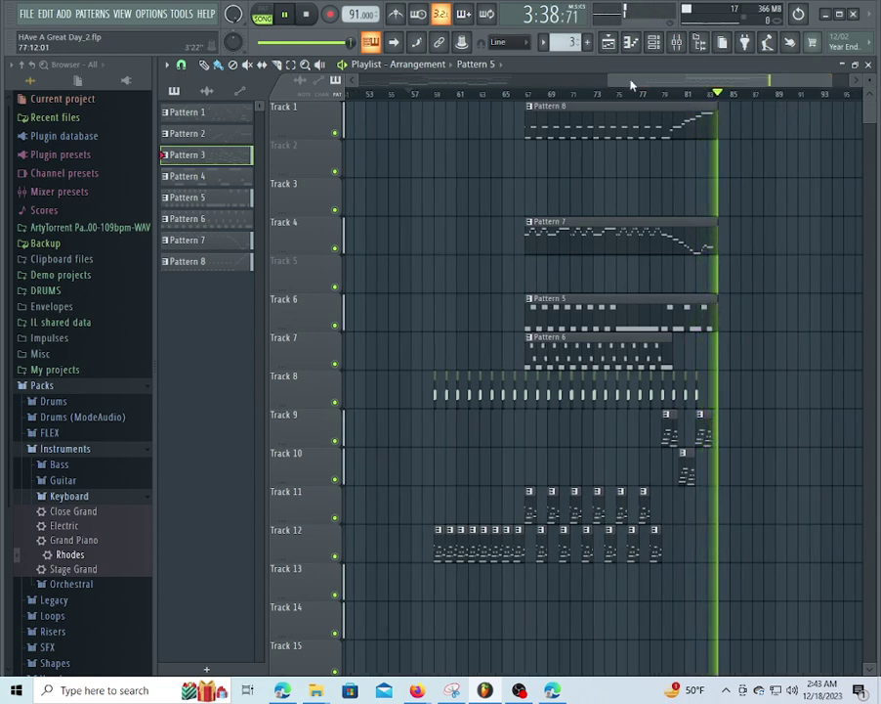
pyautogui.press('space')
pyautogui.moveTo(702, 76); pyautogui.dragTo(626, 99)
pyautogui.scroll(-7, 563, 187)
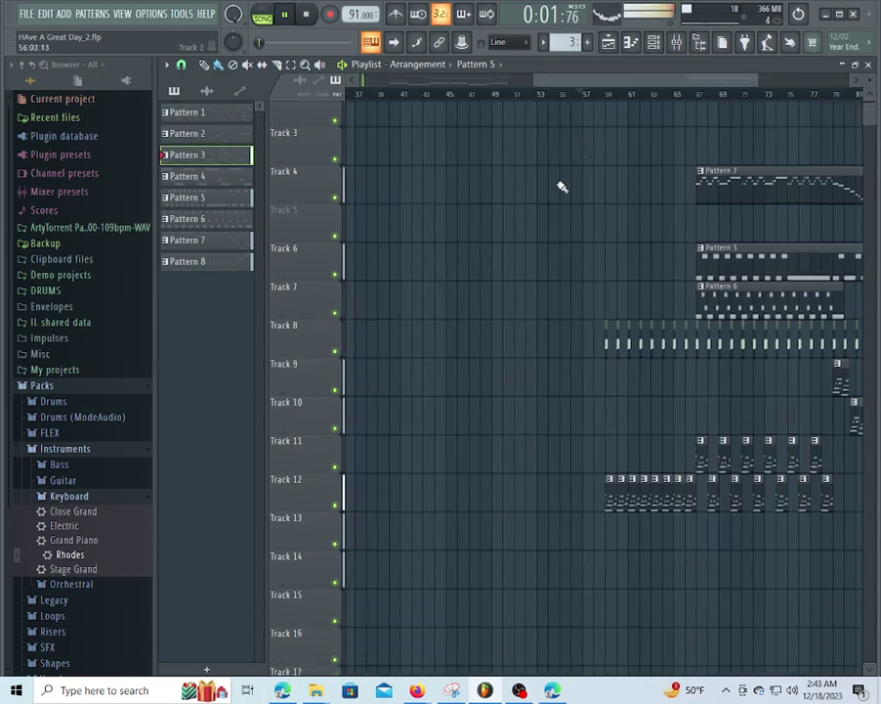
pyautogui.moveTo(485, 535); pyautogui.dragTo(2, 8)
pyautogui.press('Delete')
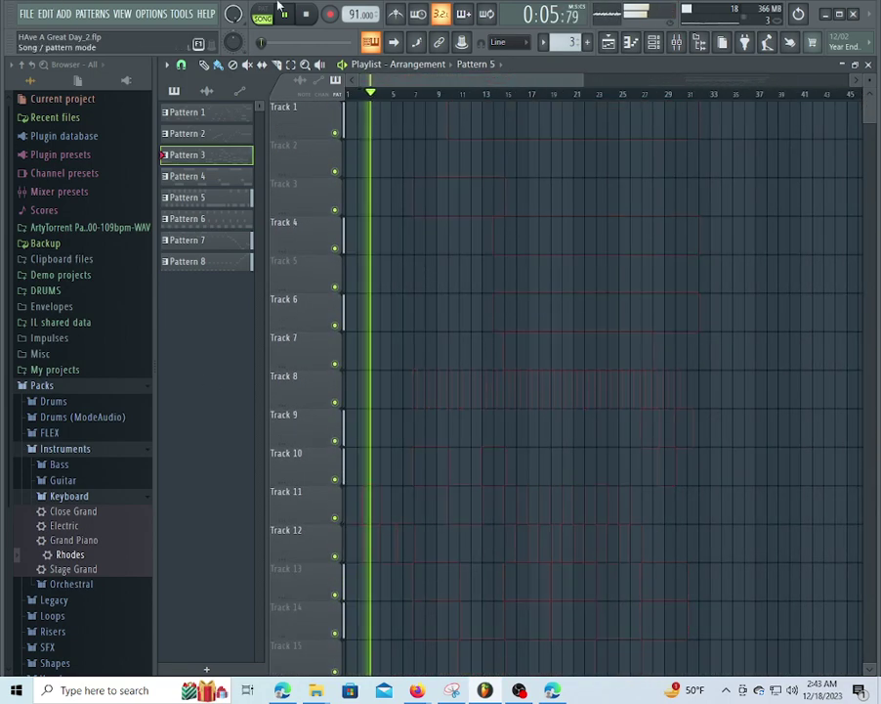
pyautogui.hotkey('ctrl', 'z')
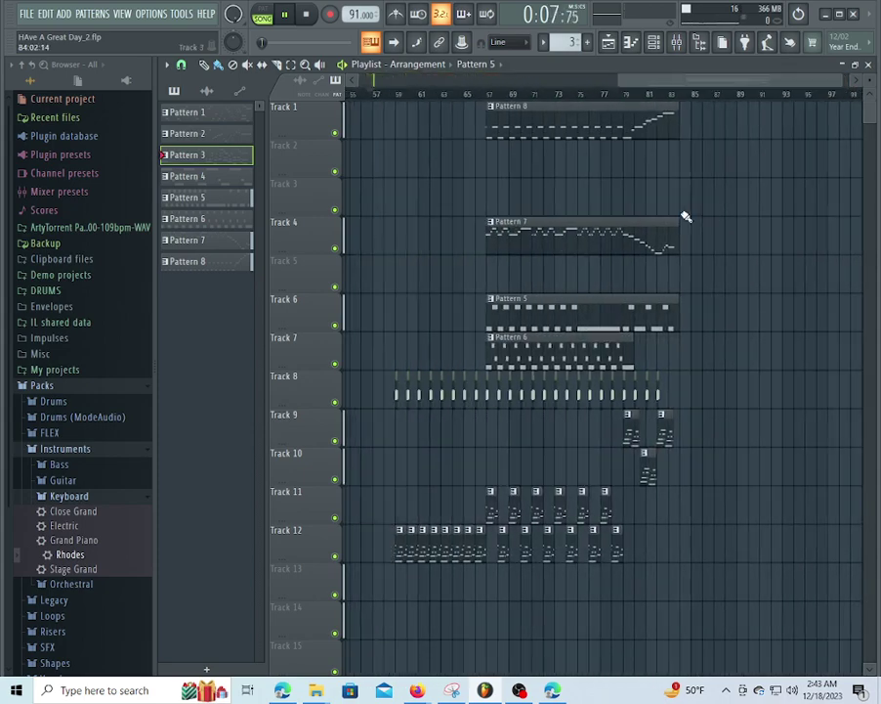
# Select all the remaining clips of the reworked section and move them together so they start at bar 1
pyautogui.moveTo(618, 233); pyautogui.dragTo(4, 132)
pyautogui.moveTo(348, 95); pyautogui.dragTo(206, 98)
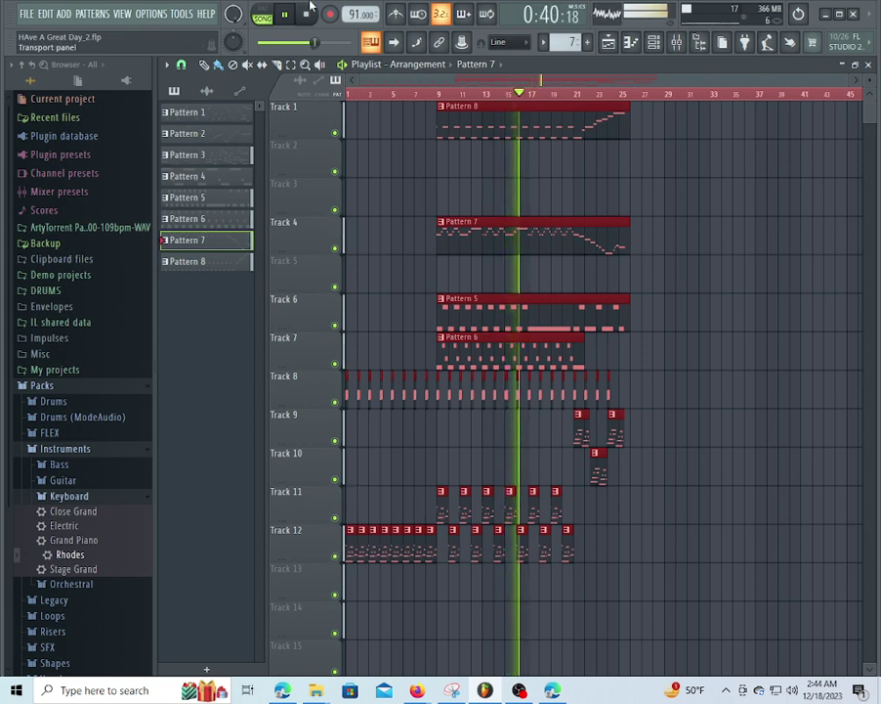
pyautogui.scroll(1, 478, 94)
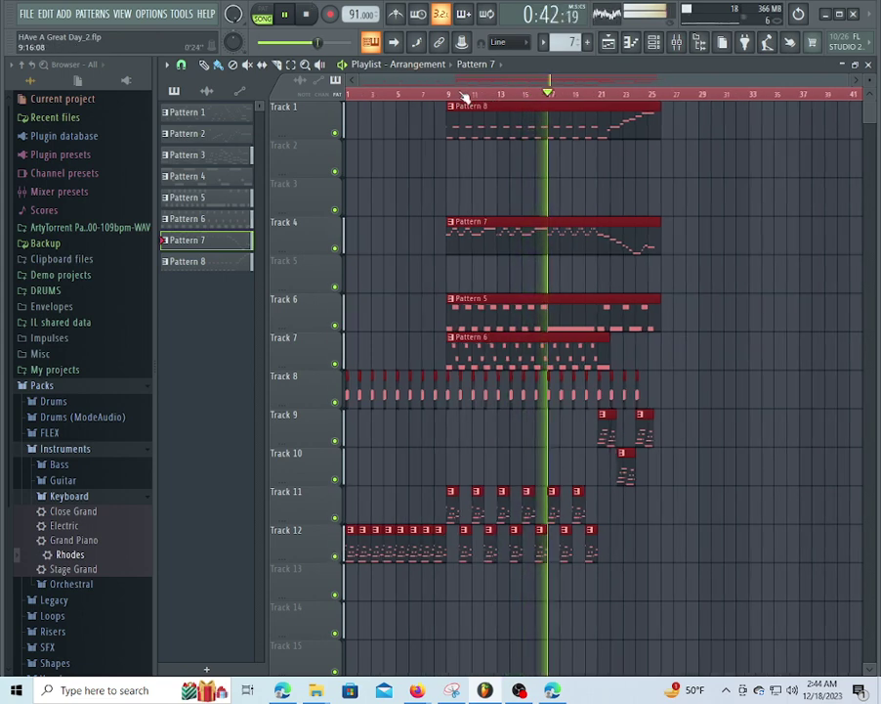
# Clear the clip selection and review the moved section's clips on Tracks 1 to 12 during playback
pyautogui.scroll(-6, 415, 234)
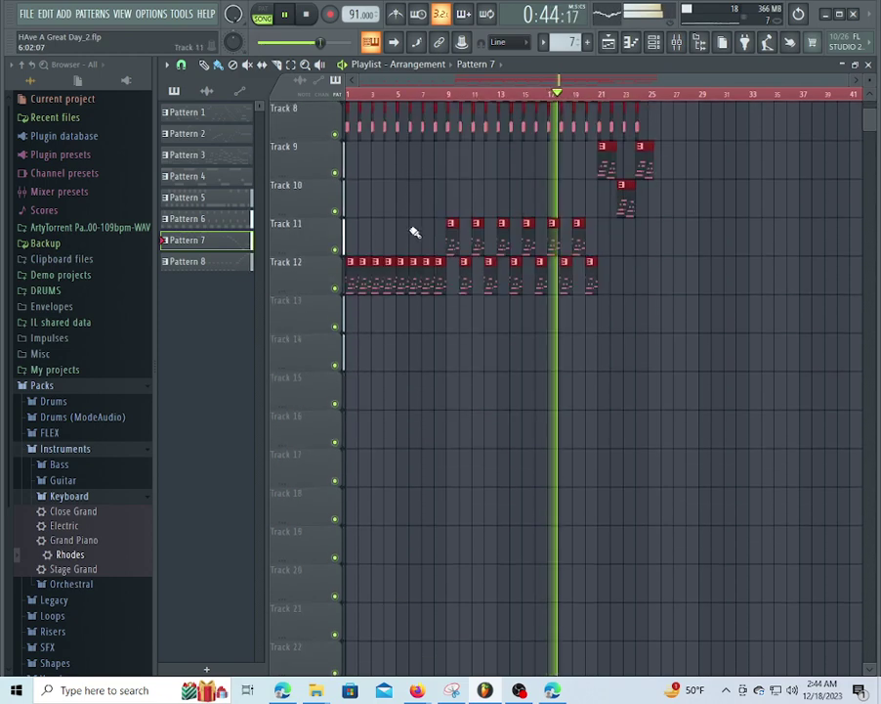
pyautogui.scroll(7, 420, 185)
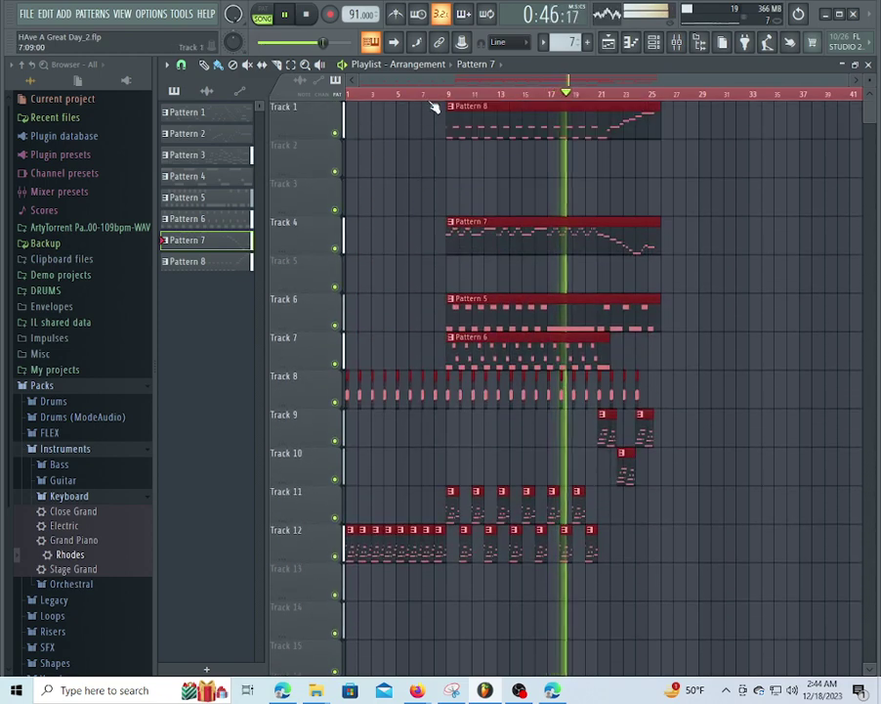
pyautogui.moveTo(447, 96); pyautogui.dragTo(257, 127)
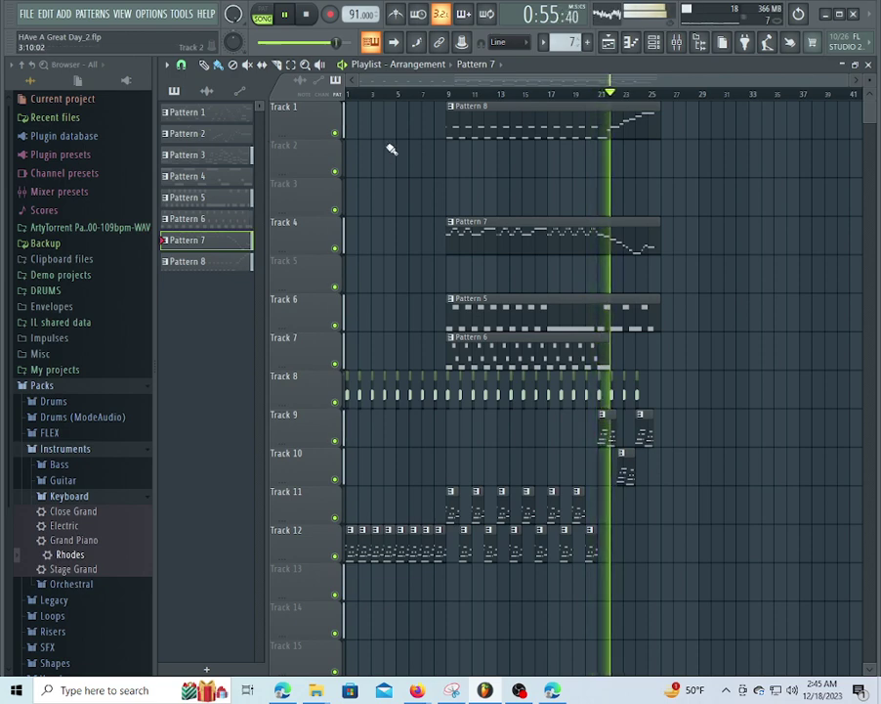
pyautogui.scroll(-5, 401, 203)
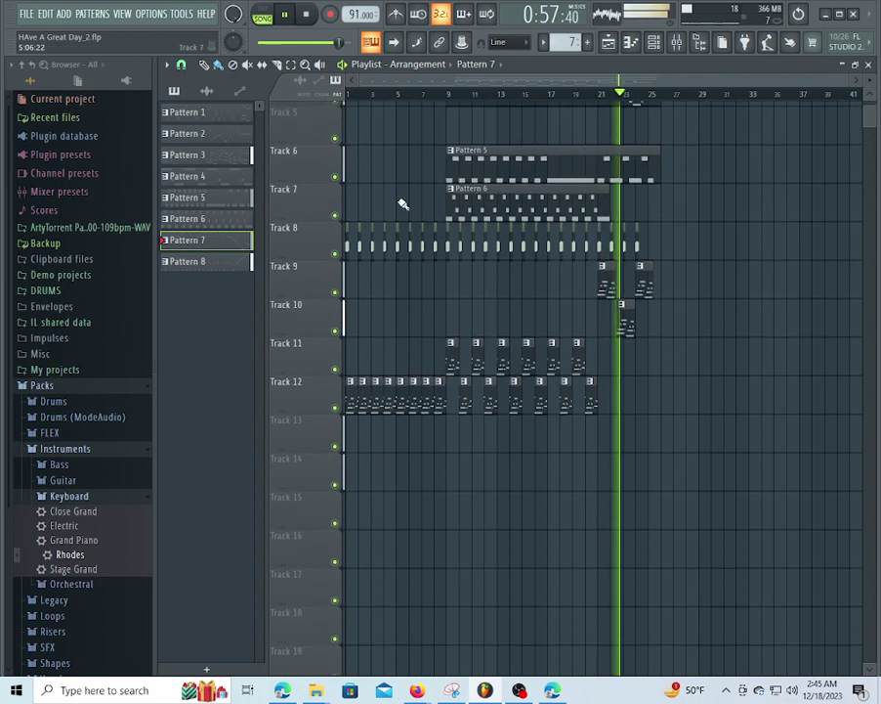
pyautogui.scroll(1, 398, 176)
pyautogui.scroll(4, 403, 180)
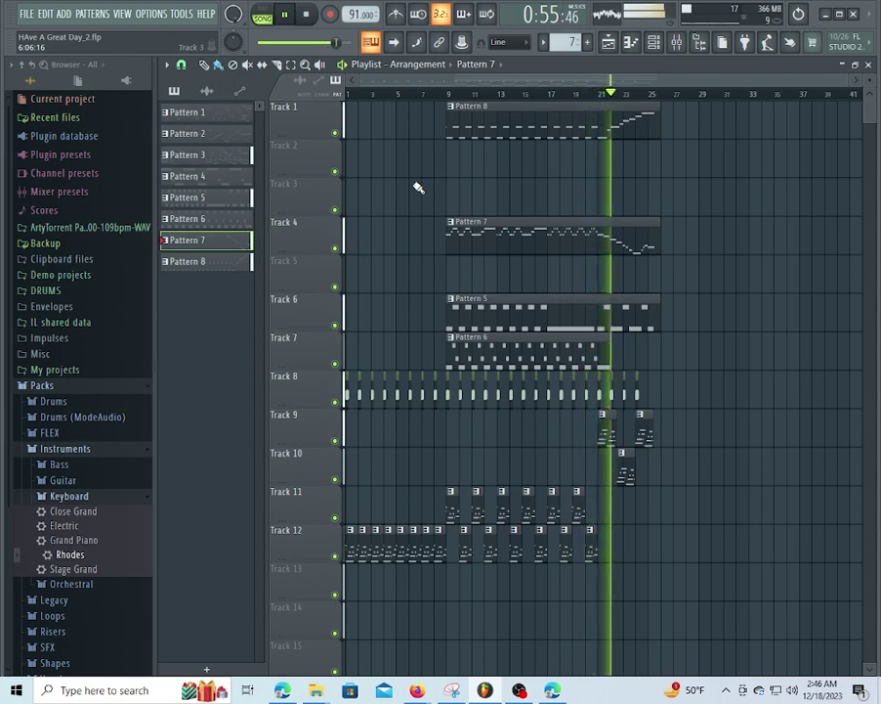
pyautogui.scroll(-2, 414, 181)
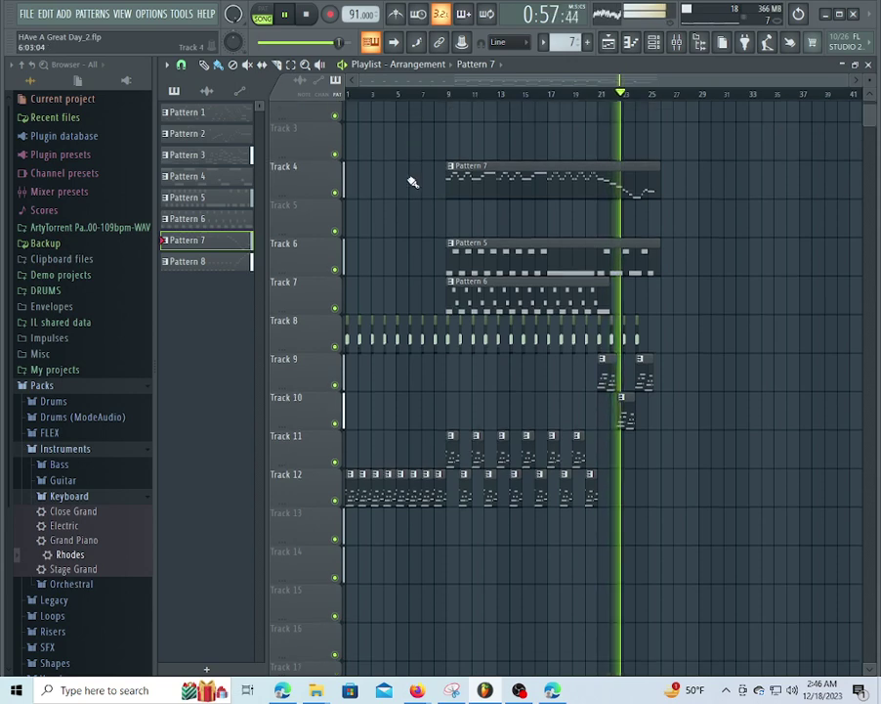
pyautogui.scroll(2, 430, 134)
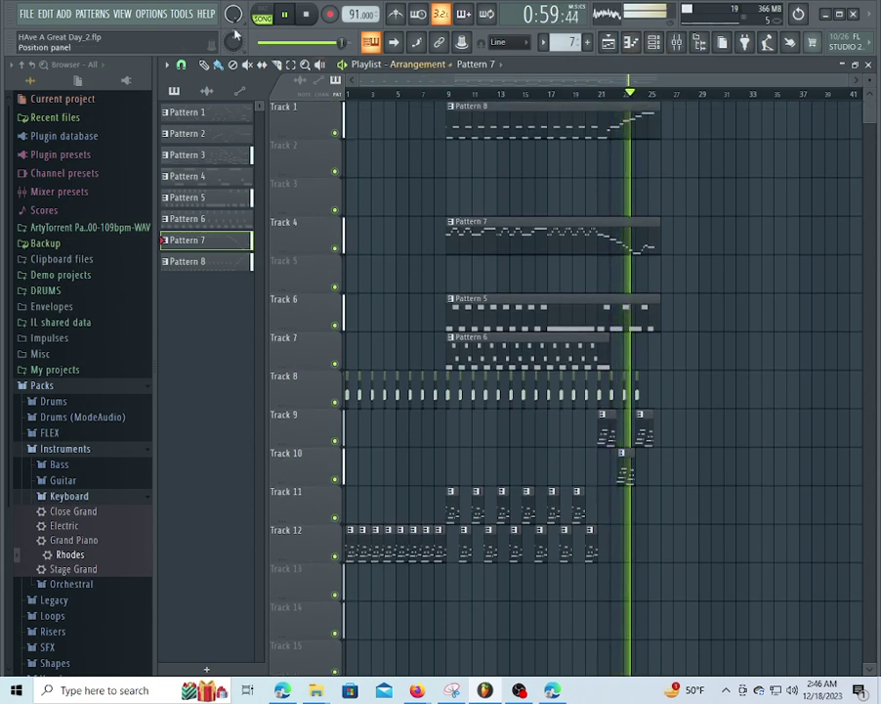
# Export the beat as an MP3 file named HAve A Great Day_2 to the Desktop
pyautogui.click(27, 13)
pyautogui.moveTo(101, 142)
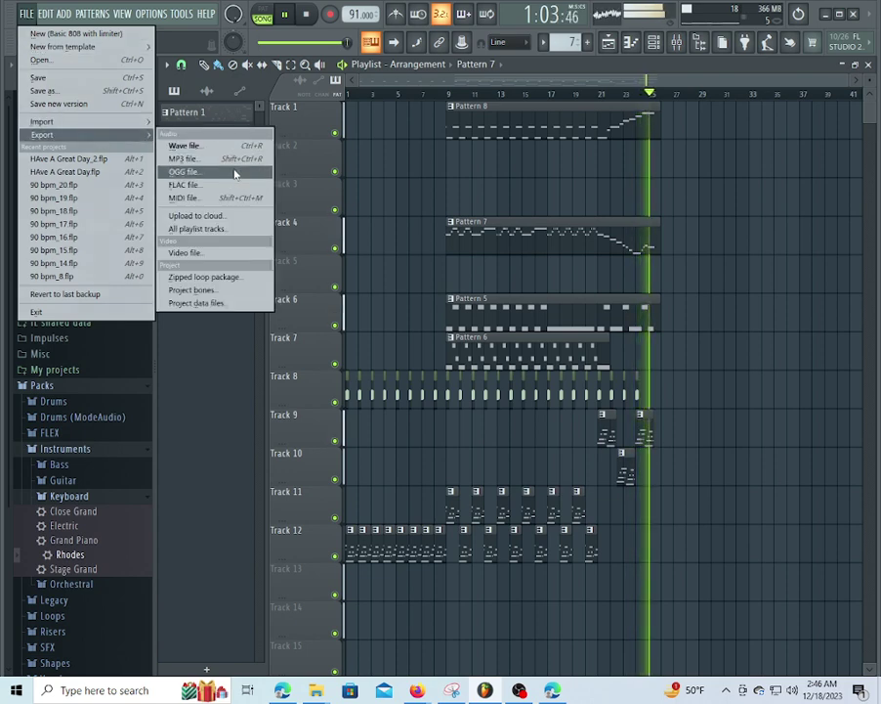
pyautogui.click(194, 157)
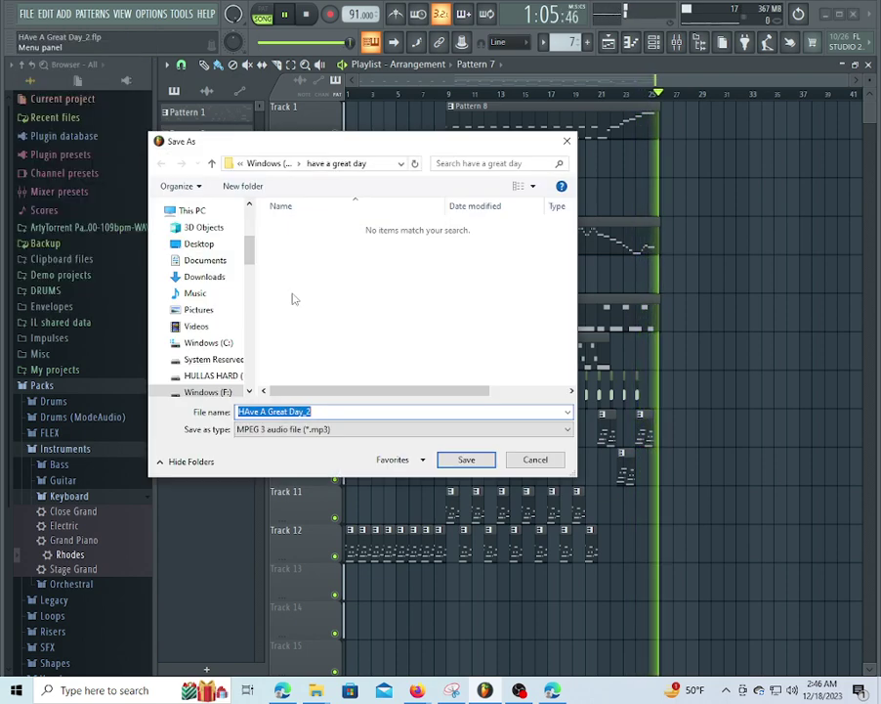
pyautogui.click(206, 243)
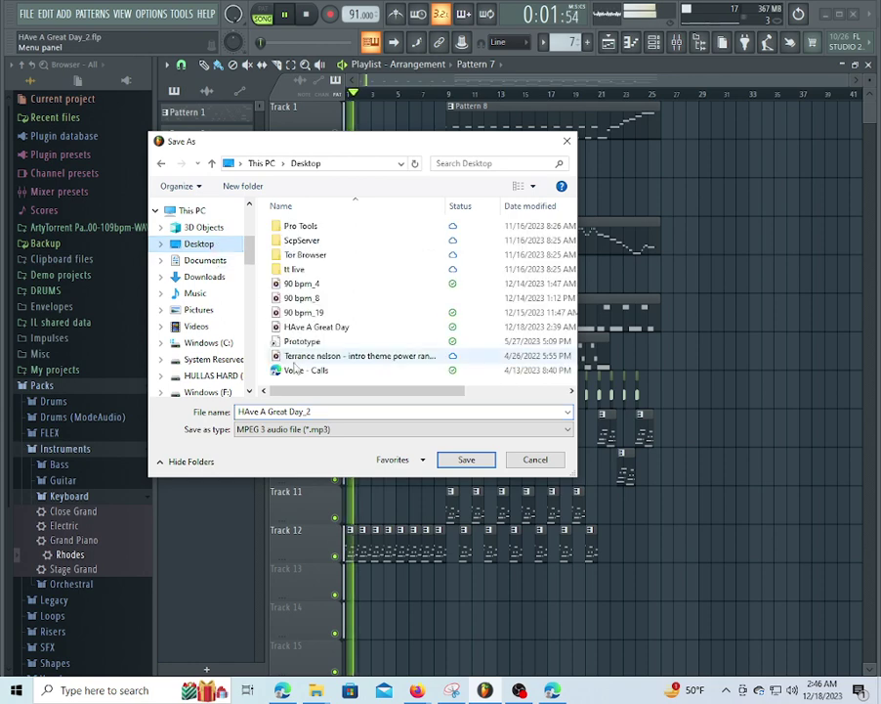
pyautogui.click(467, 459)
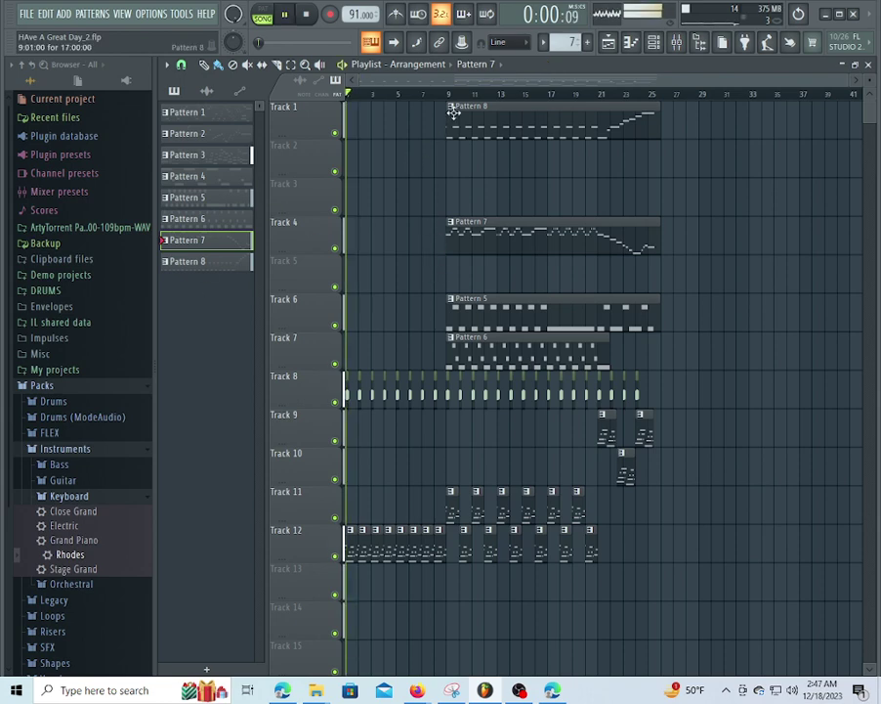
# Start a new Basic 808 with limiter project, saving the changes to HAve A Great Day_2.flp
pyautogui.press('space')
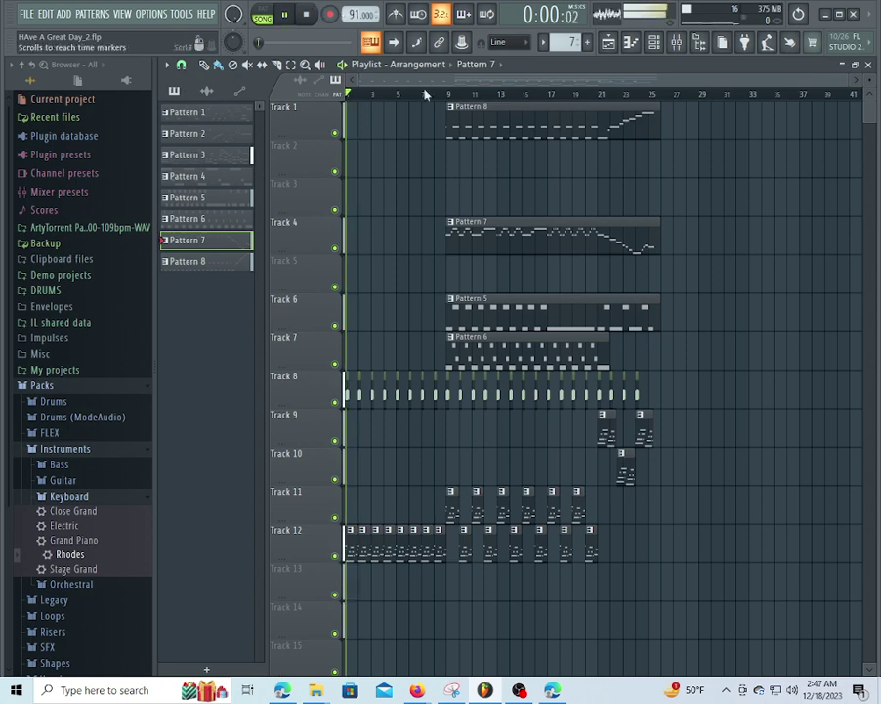
pyautogui.click(28, 14)
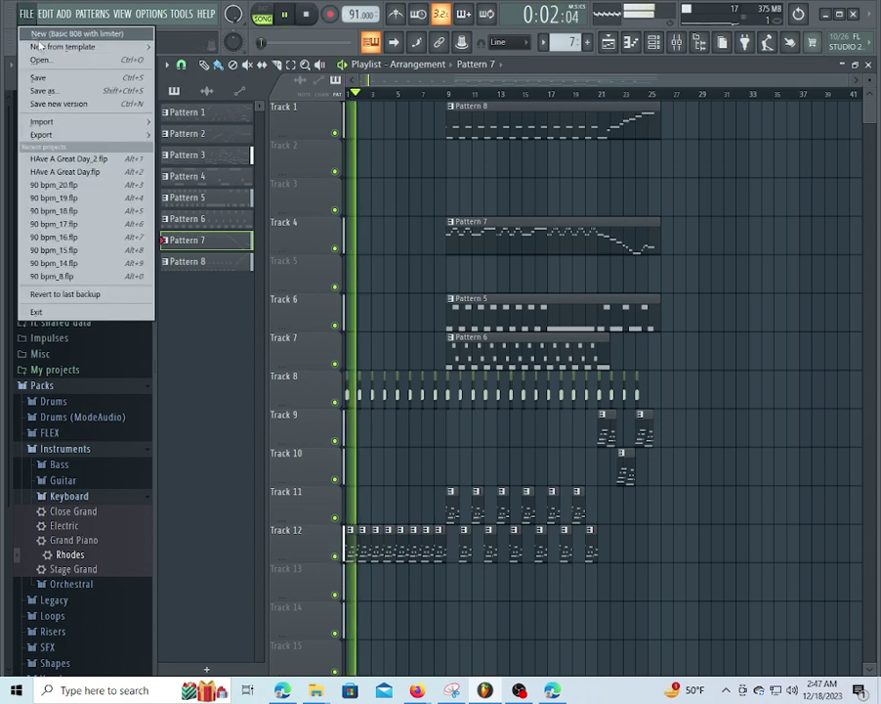
pyautogui.click(36, 33)
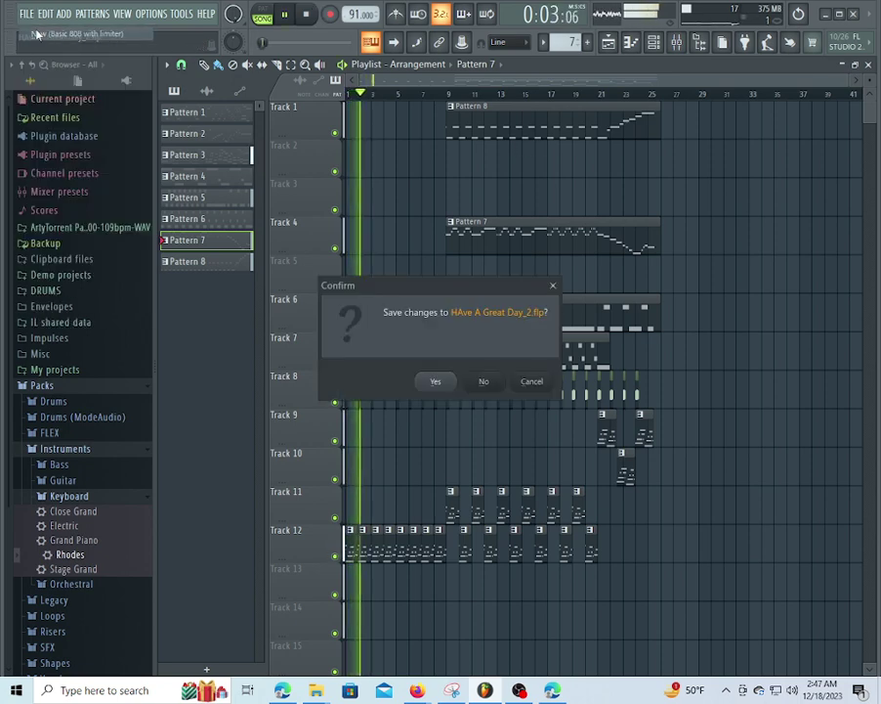
pyautogui.click(450, 383)
# Browse the Stylus Pressure Loops in the Sony Acid Loops collection and audition turntablism and tone loops
pyautogui.scroll(-3, 86, 548)
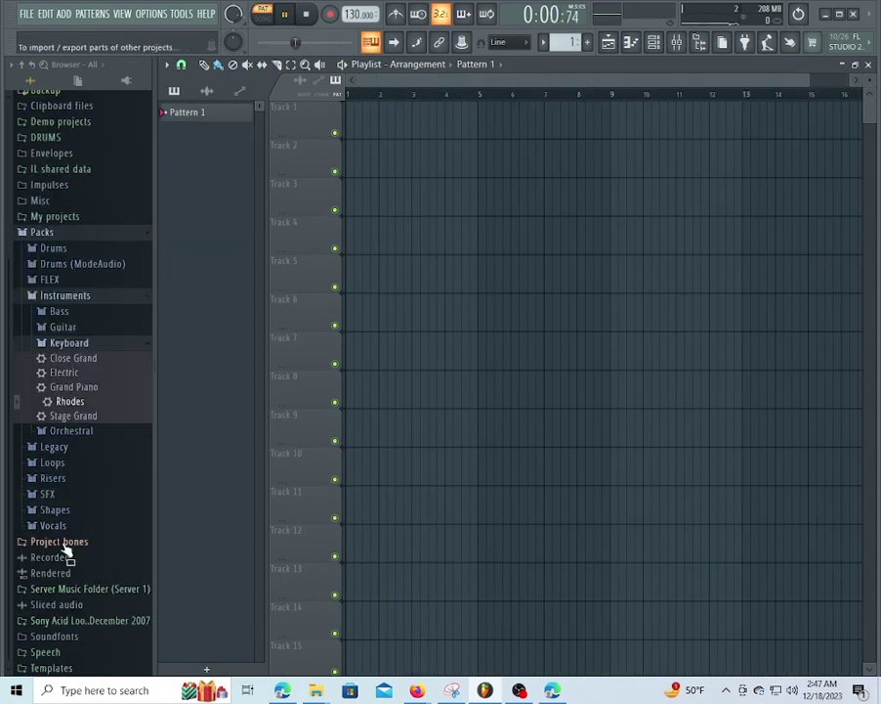
pyautogui.scroll(5, 58, 462)
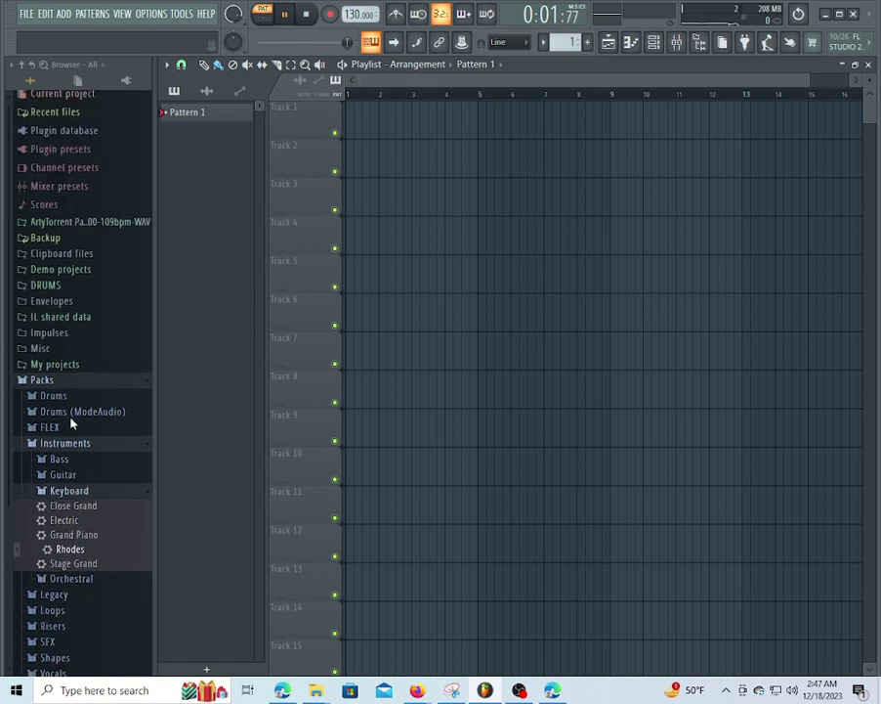
pyautogui.click(86, 228)
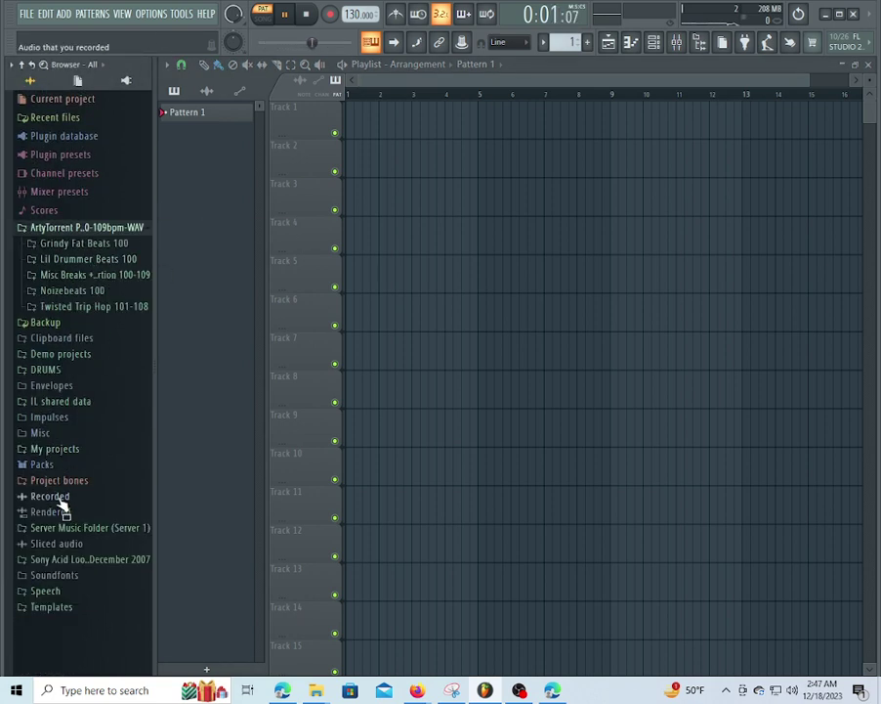
pyautogui.click(84, 560)
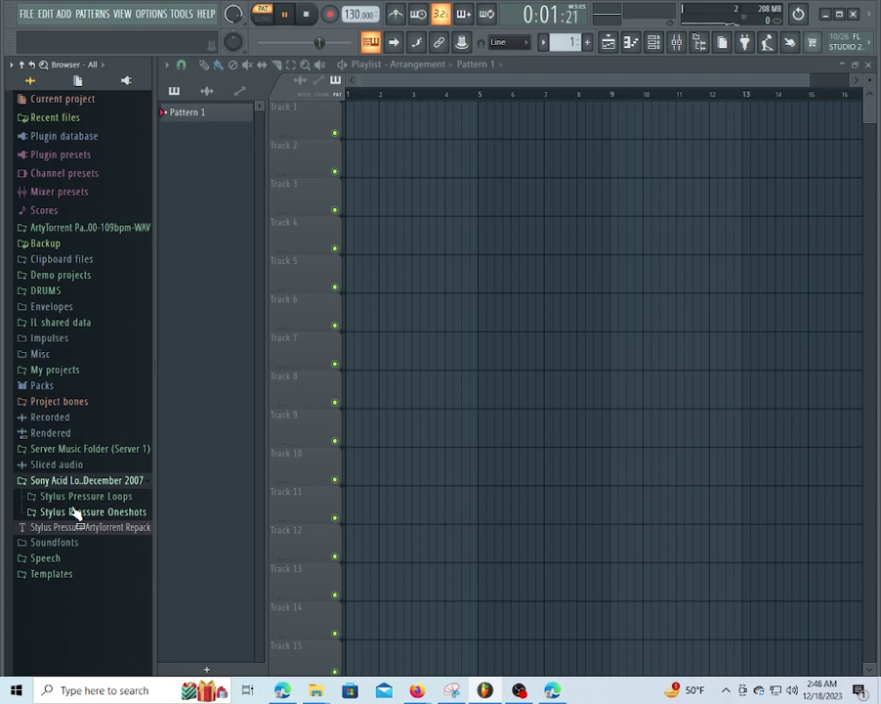
pyautogui.click(76, 497)
pyautogui.click(78, 540)
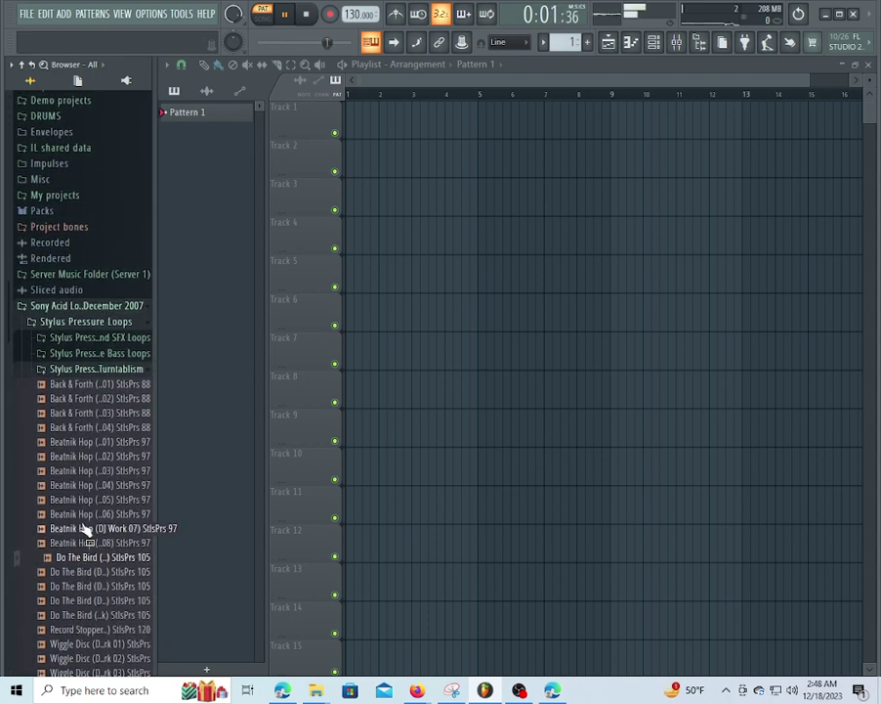
pyautogui.click(110, 442)
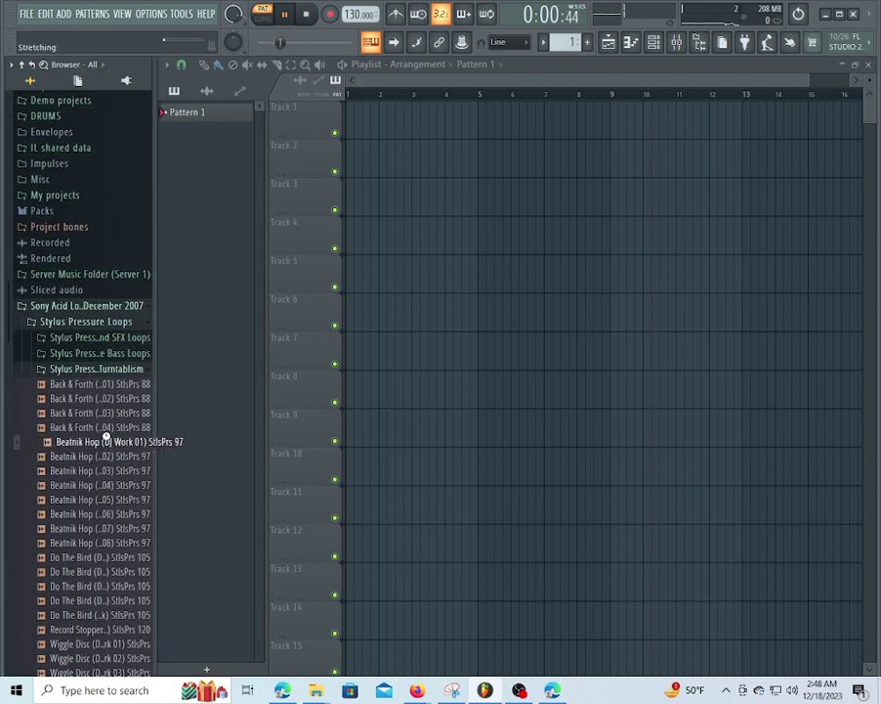
pyautogui.click(137, 370)
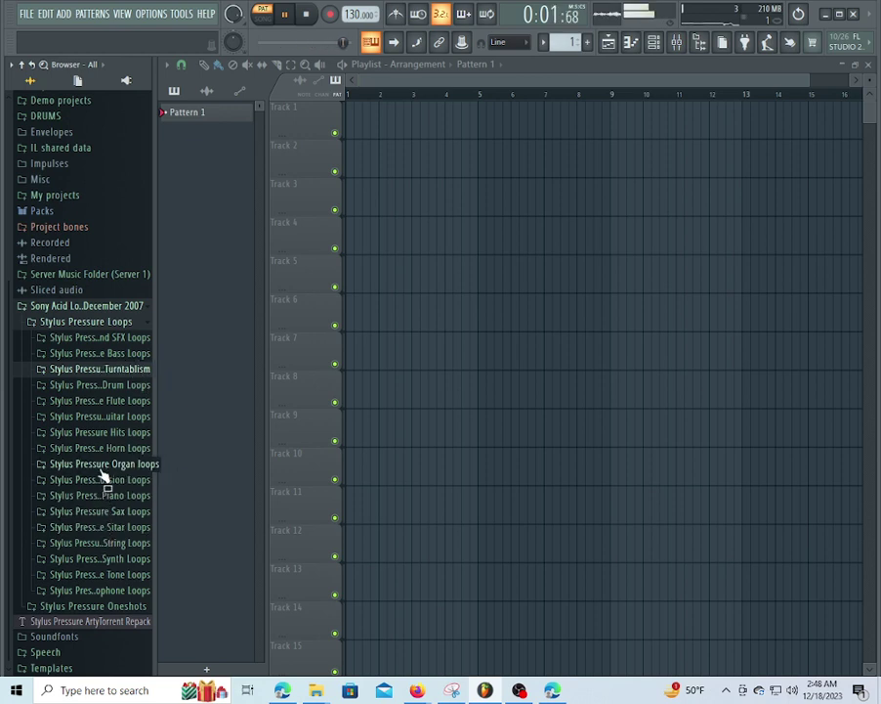
pyautogui.click(117, 573)
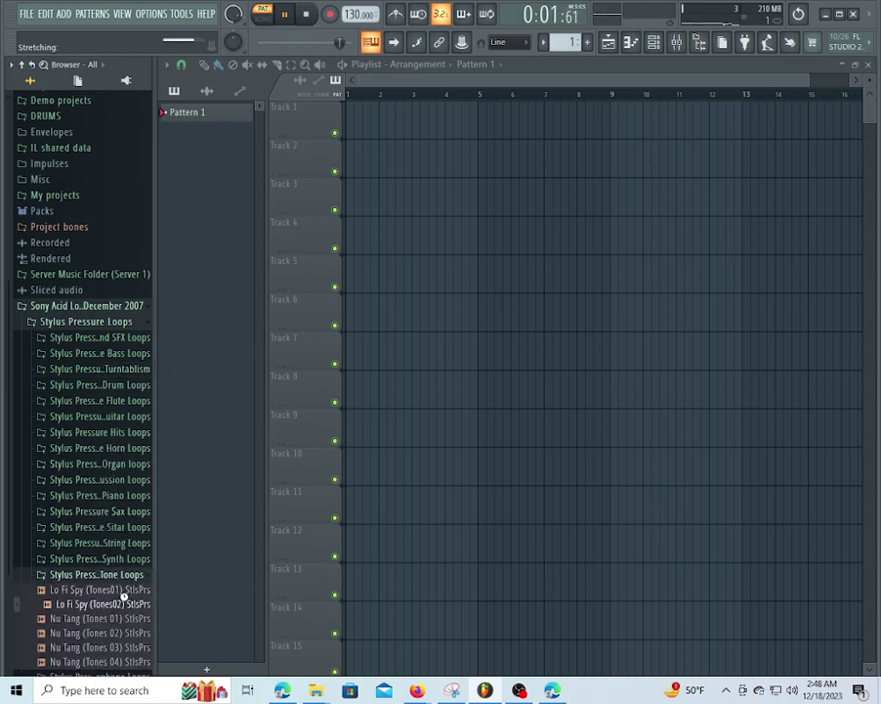
pyautogui.click(127, 337)
pyautogui.click(122, 323)
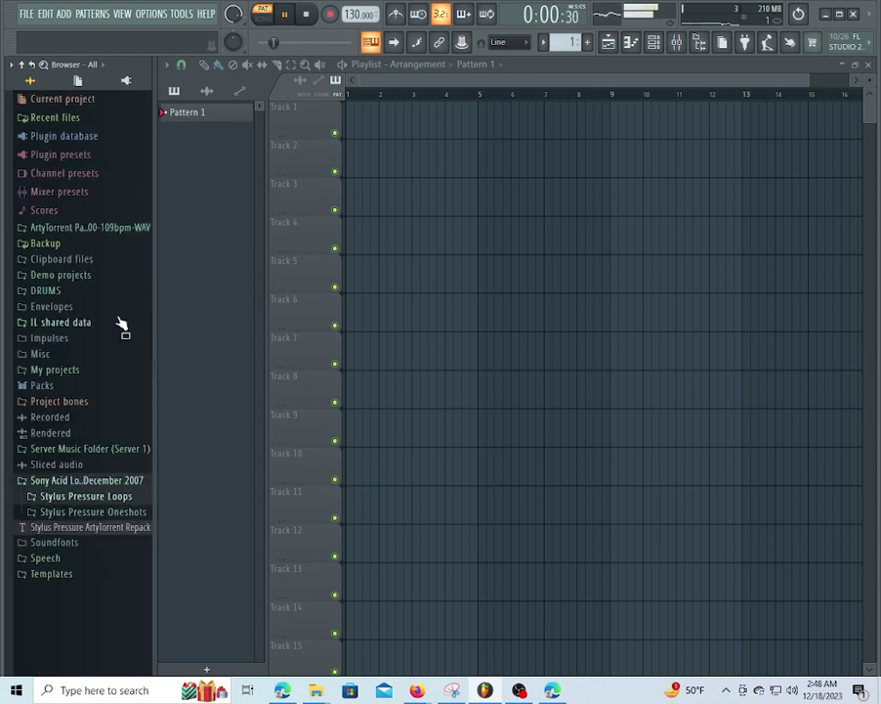
# Look through the hi-hat samples in the Stylus Pressure Oneshots collection
pyautogui.click(93, 513)
pyautogui.click(98, 540)
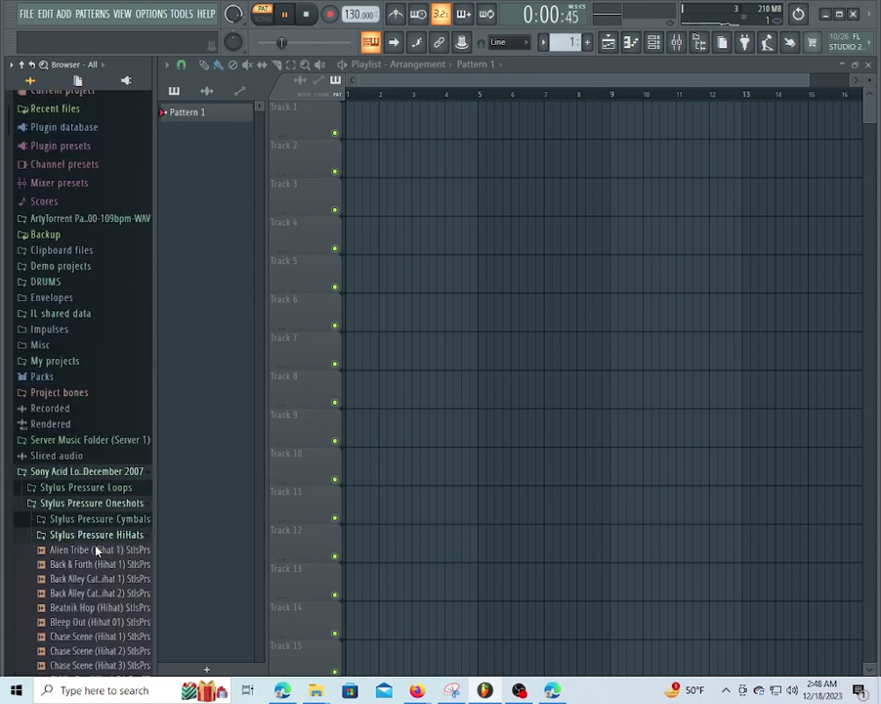
pyautogui.click(106, 571)
pyautogui.scroll(-1, 101, 583)
pyautogui.scroll(-1, 102, 583)
pyautogui.click(98, 571)
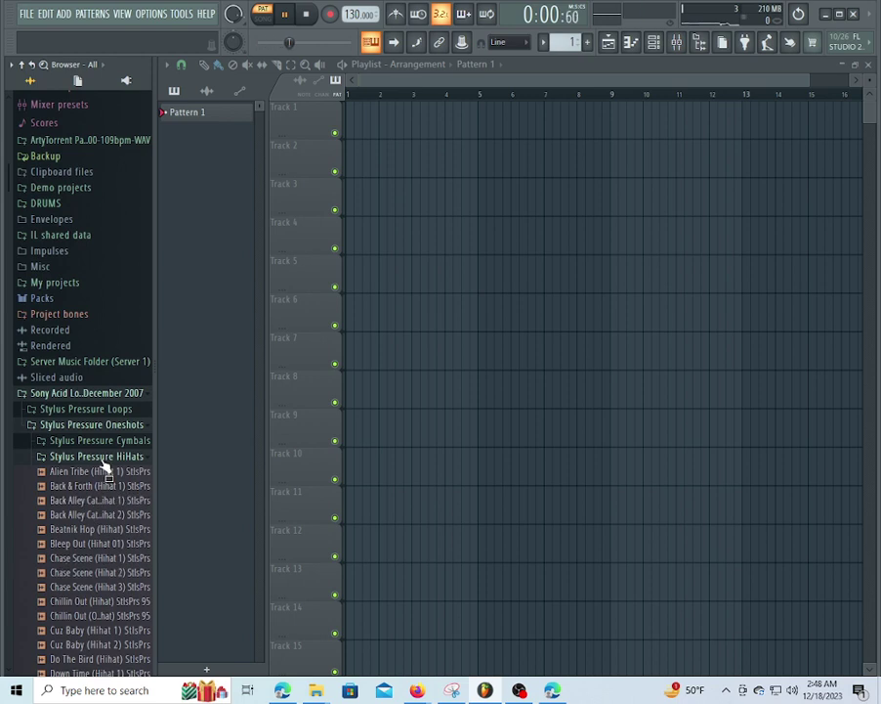
pyautogui.click(102, 458)
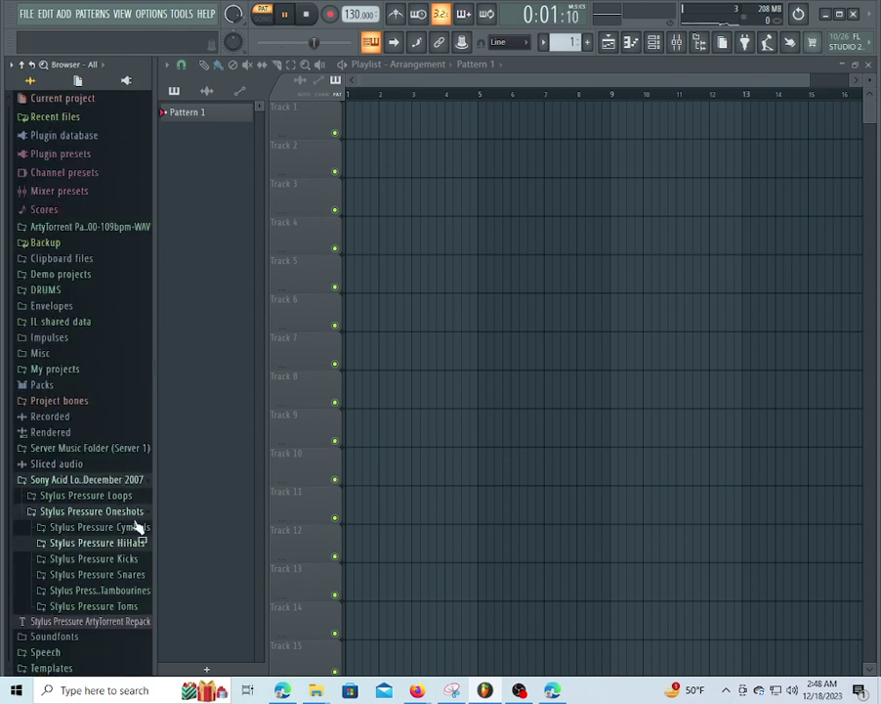
# Audition kick samples in the Stylus Pressure Kicks folder, including Chillin Out, G Forces and Alien Tribe
pyautogui.click(98, 561)
pyautogui.click(98, 585)
pyautogui.click(102, 612)
pyautogui.scroll(-4, 98, 606)
pyautogui.click(98, 561)
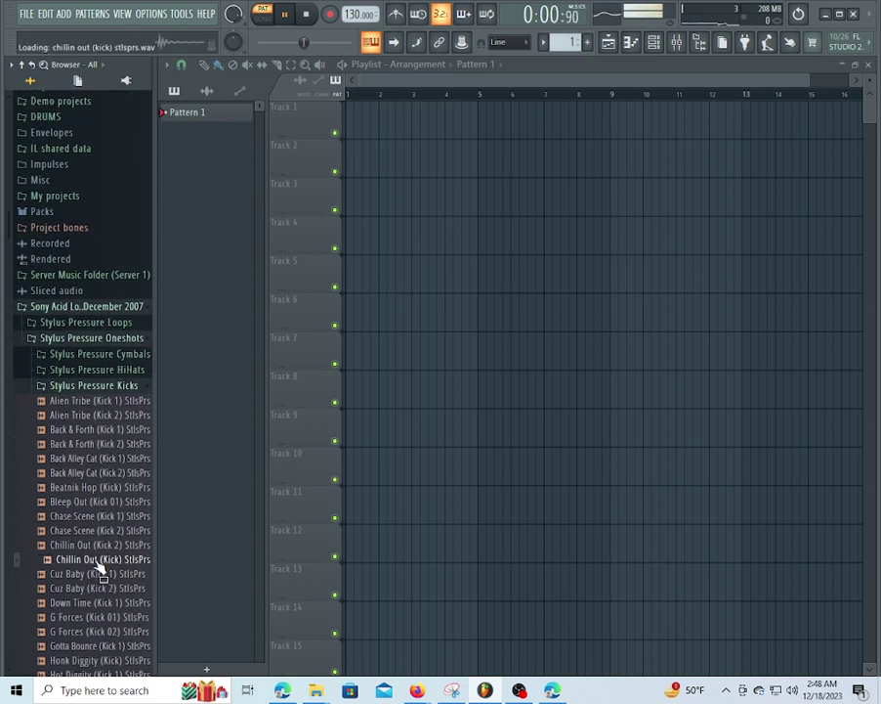
pyautogui.click(108, 602)
pyautogui.click(102, 631)
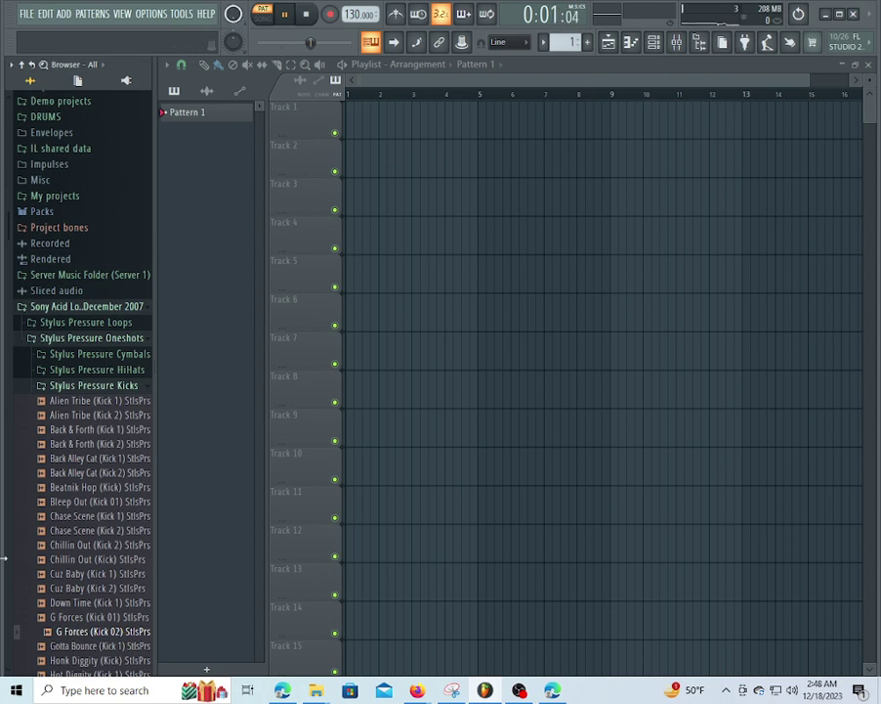
pyautogui.click(102, 487)
pyautogui.click(120, 430)
pyautogui.click(123, 415)
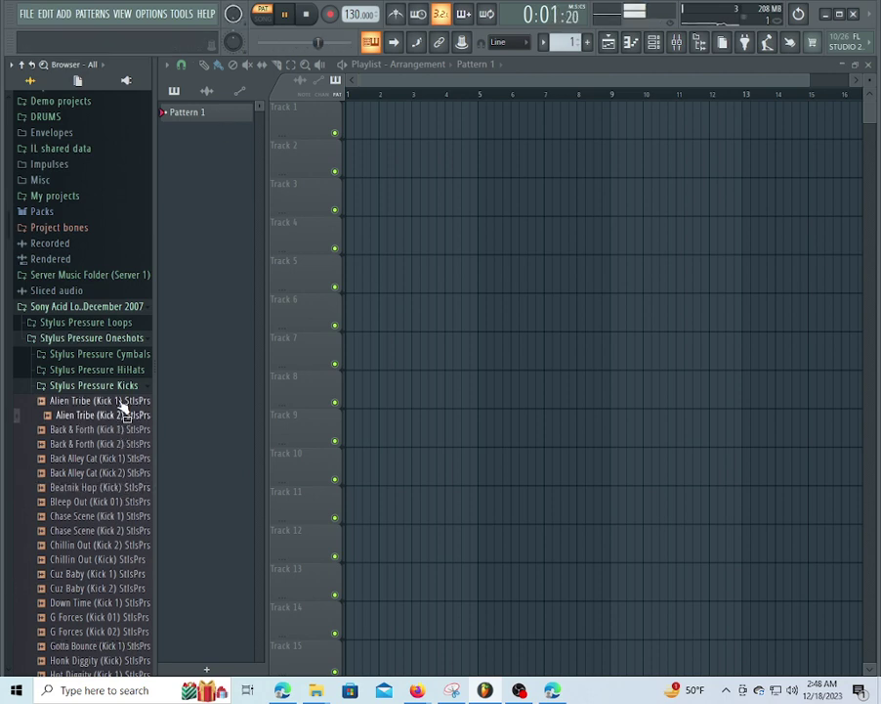
# Compare the two Alien Tribe kicks and load Alien Tribe (Kick 2) into a new channel
pyautogui.click(127, 401)
pyautogui.click(137, 415)
pyautogui.rightClick(137, 415)
pyautogui.click(191, 427)
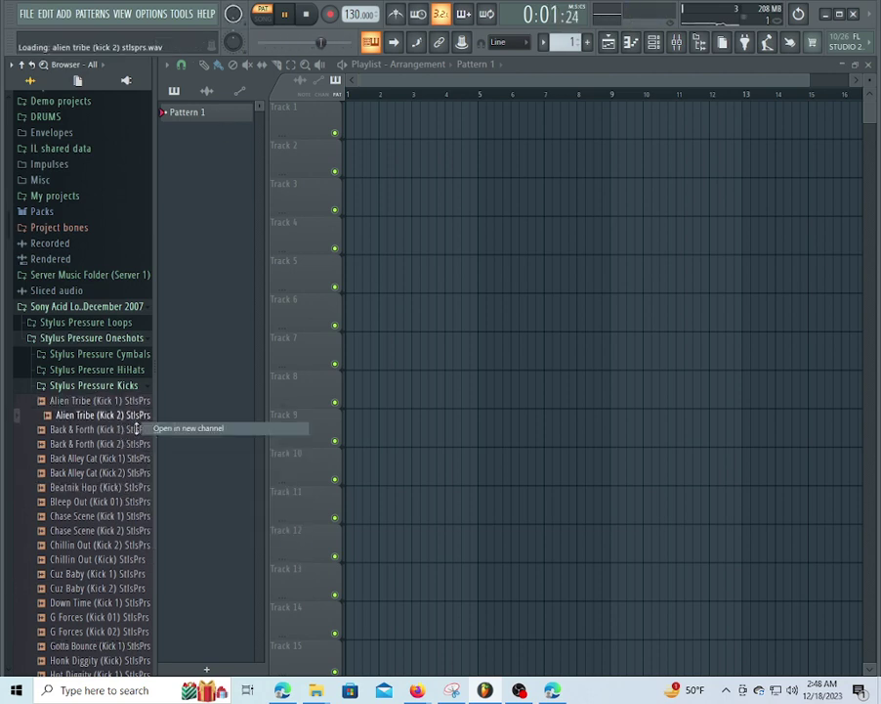
# Close the kick samples and look through the artist folders in Server Music Folder (Server 1)
pyautogui.click(114, 389)
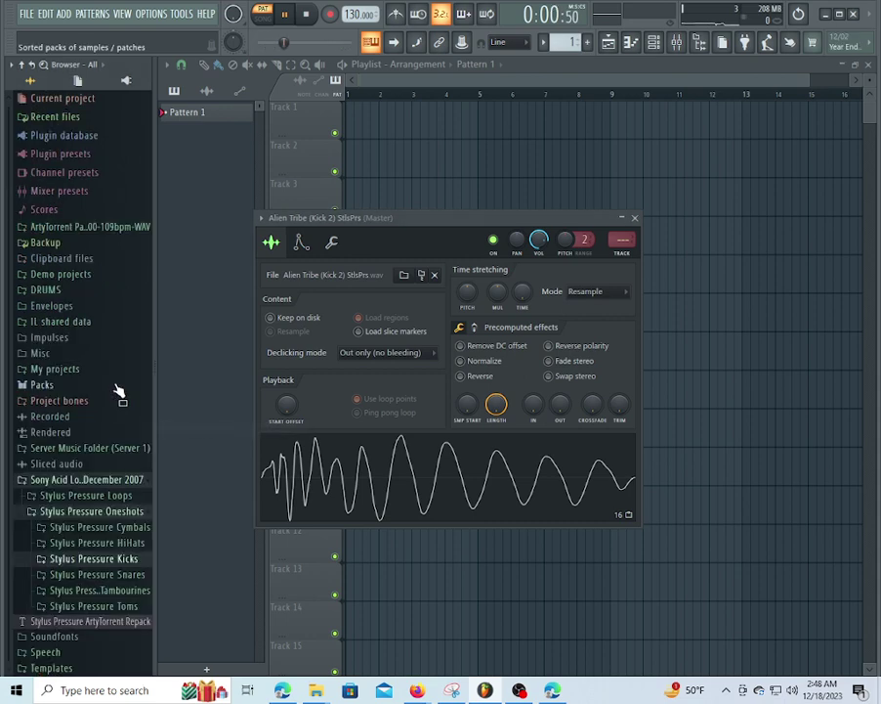
pyautogui.click(82, 450)
pyautogui.click(92, 545)
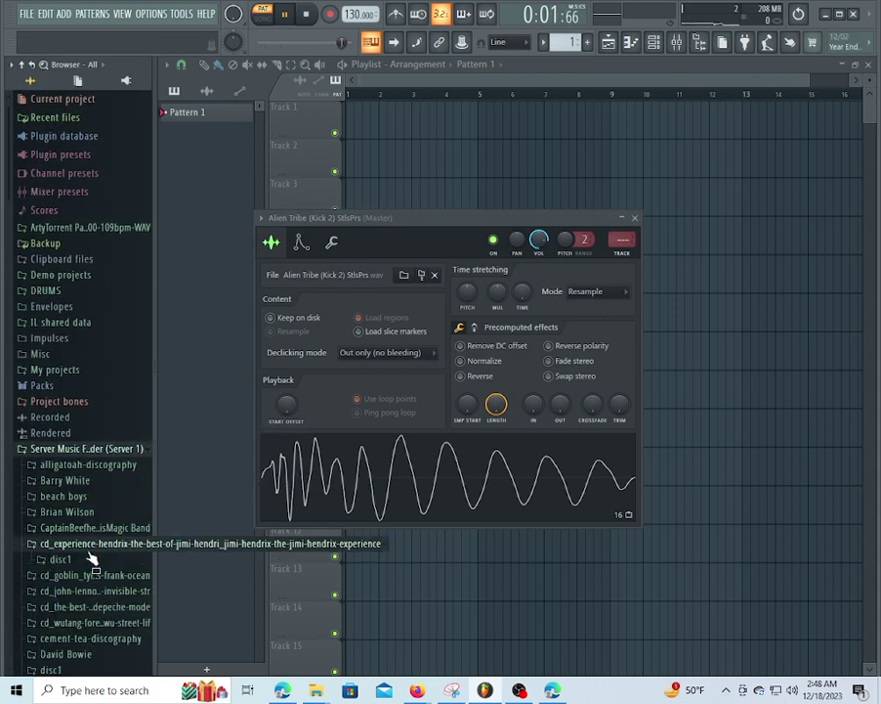
pyautogui.click(87, 545)
pyautogui.click(83, 465)
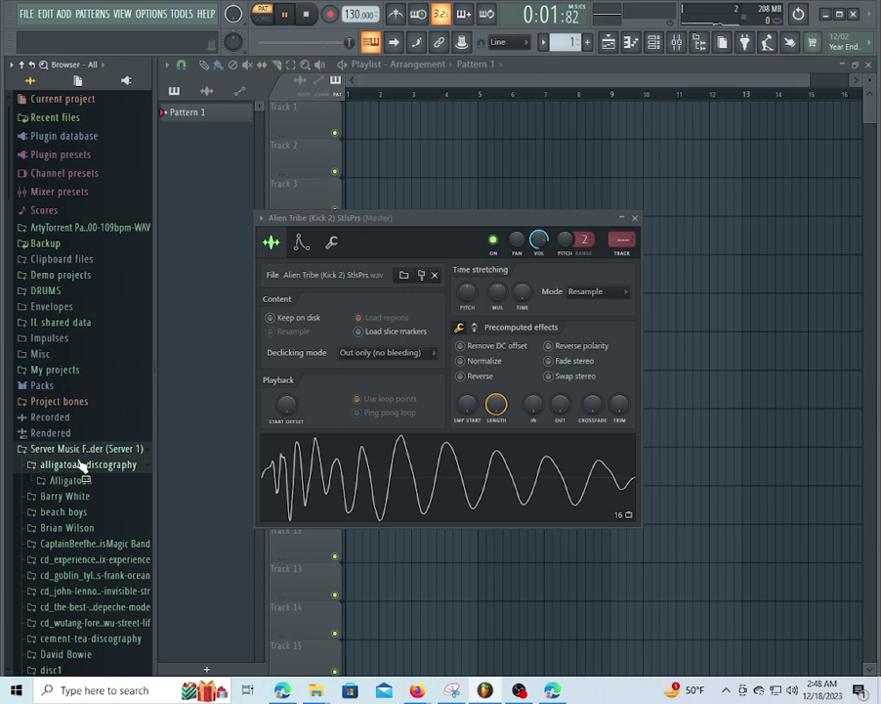
pyautogui.click(82, 449)
# Audition sound effect loops in the Stylus Pressure Loops collection, including Chase Scene and Record Stopper
pyautogui.click(93, 480)
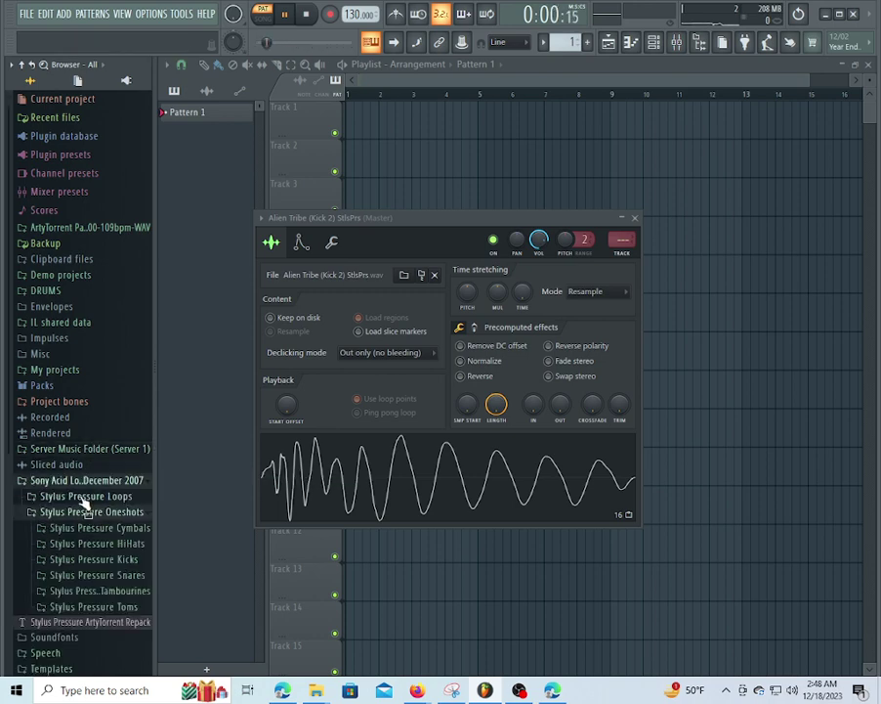
pyautogui.click(83, 497)
pyautogui.click(86, 526)
pyautogui.scroll(-3, 86, 562)
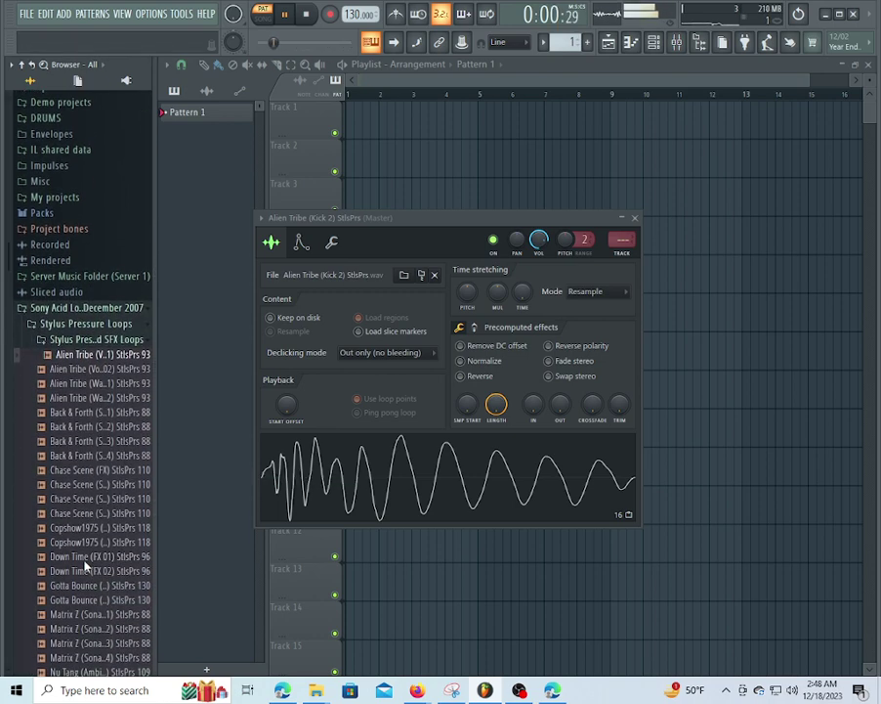
pyautogui.click(103, 515)
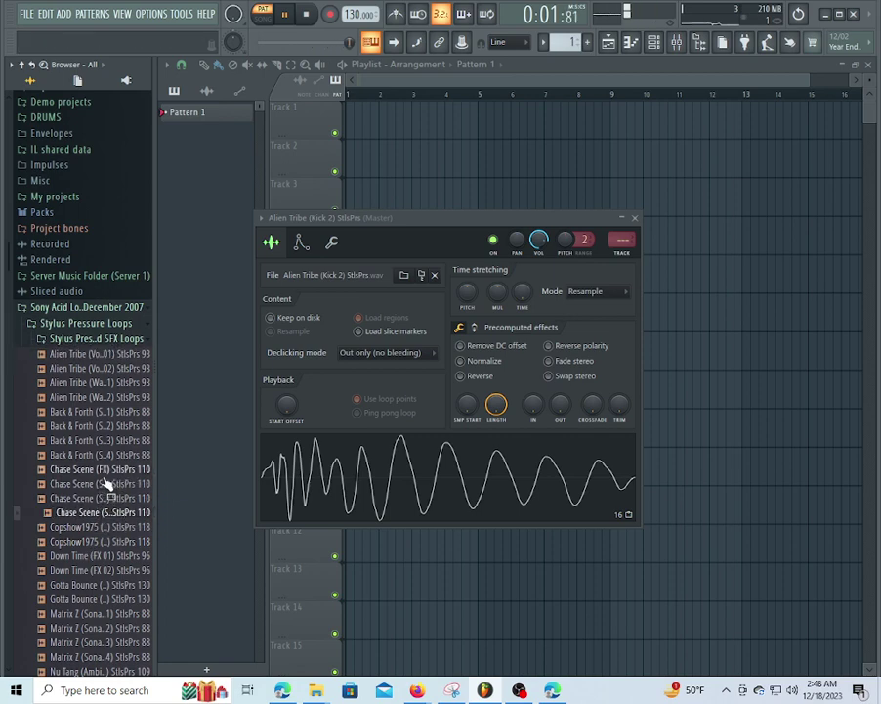
pyautogui.scroll(-4, 110, 603)
pyautogui.click(103, 598)
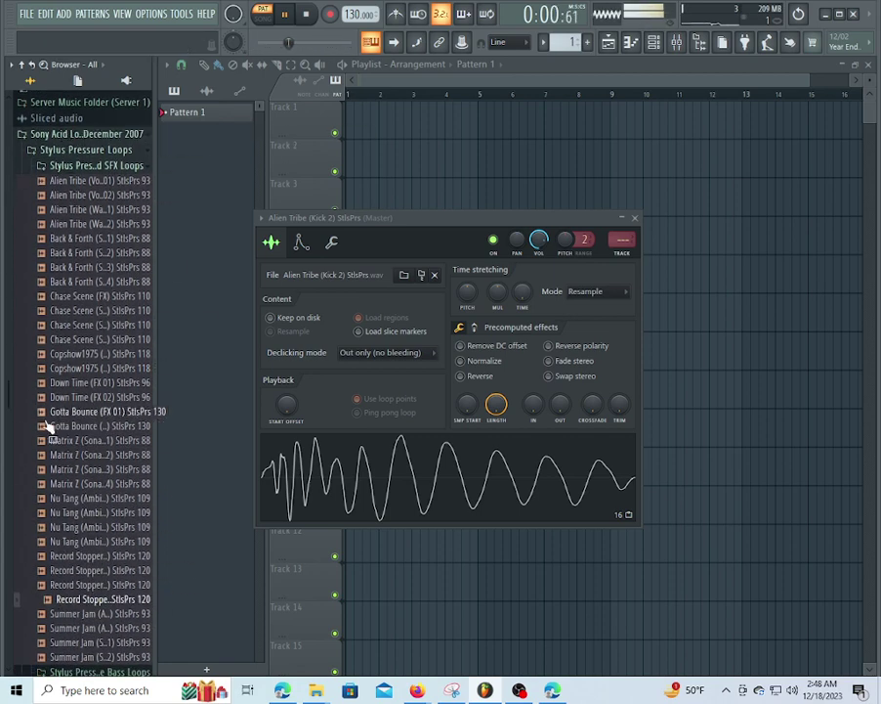
# Look through the other Stylus Pressure loop categories and preview Do The Bird (Xylophone 01)
pyautogui.scroll(1, 55, 362)
pyautogui.scroll(-3, 86, 506)
pyautogui.scroll(6, 86, 496)
pyautogui.scroll(-4, 96, 499)
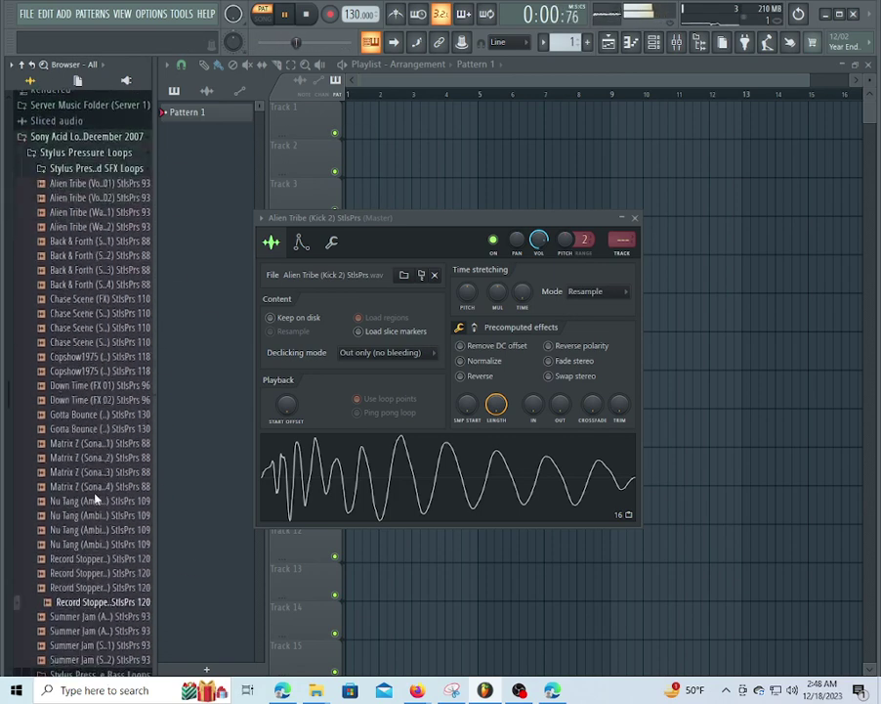
pyautogui.scroll(-4, 96, 498)
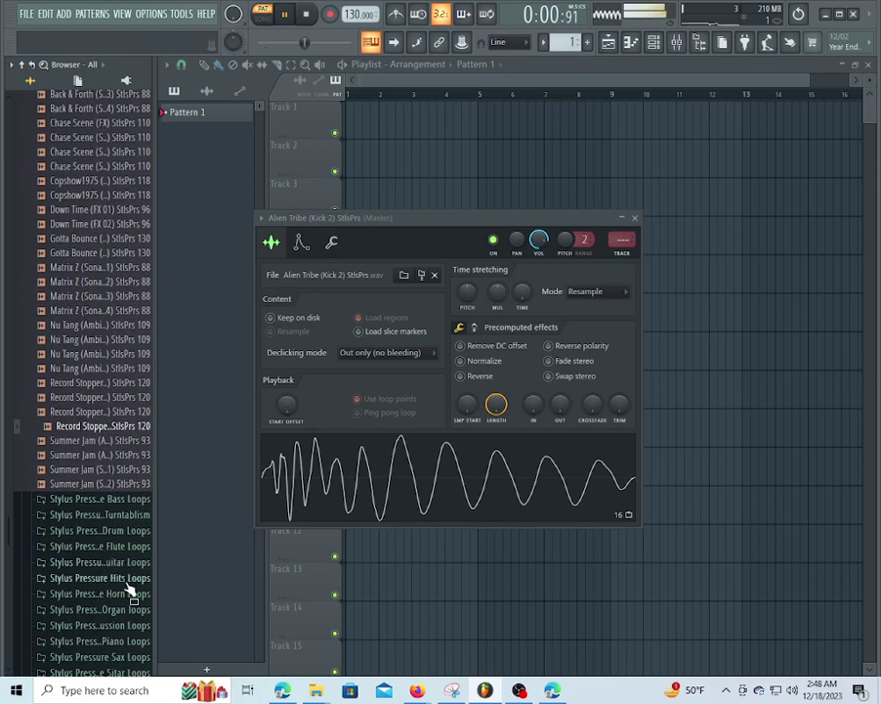
pyautogui.scroll(-2, 128, 590)
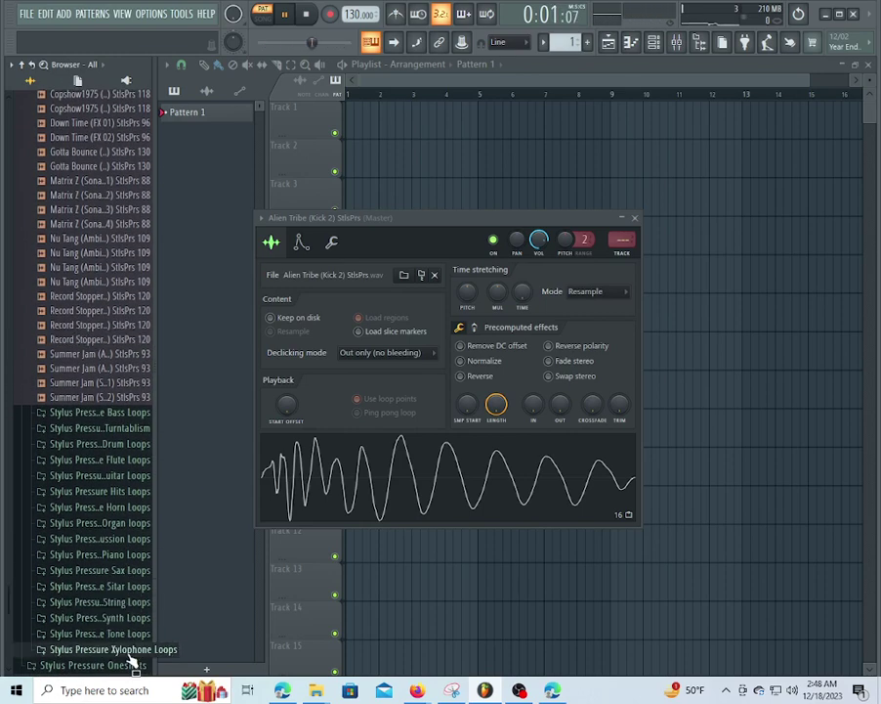
pyautogui.click(127, 651)
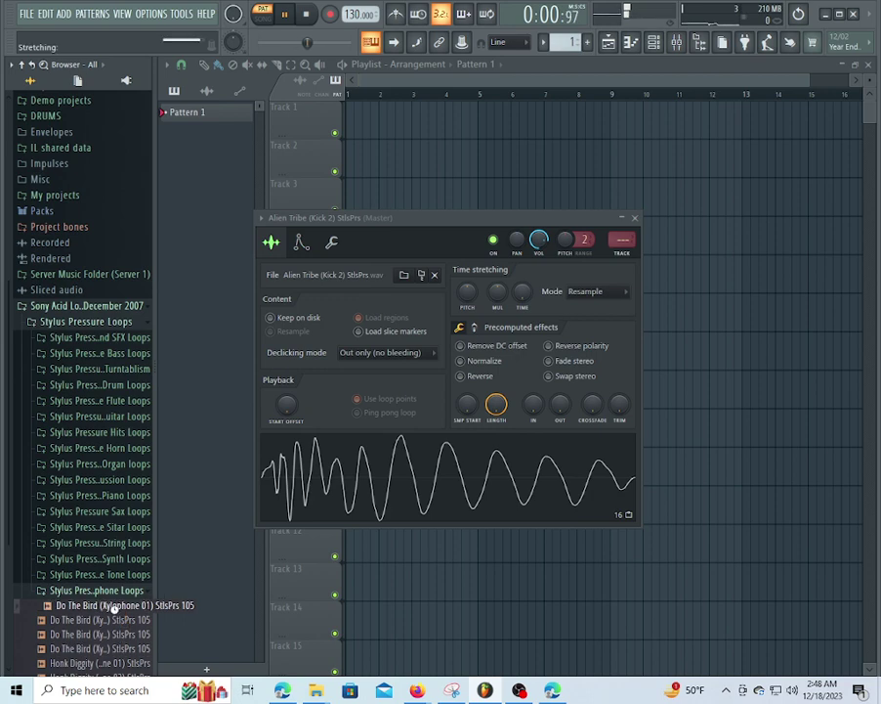
pyautogui.scroll(4, 107, 567)
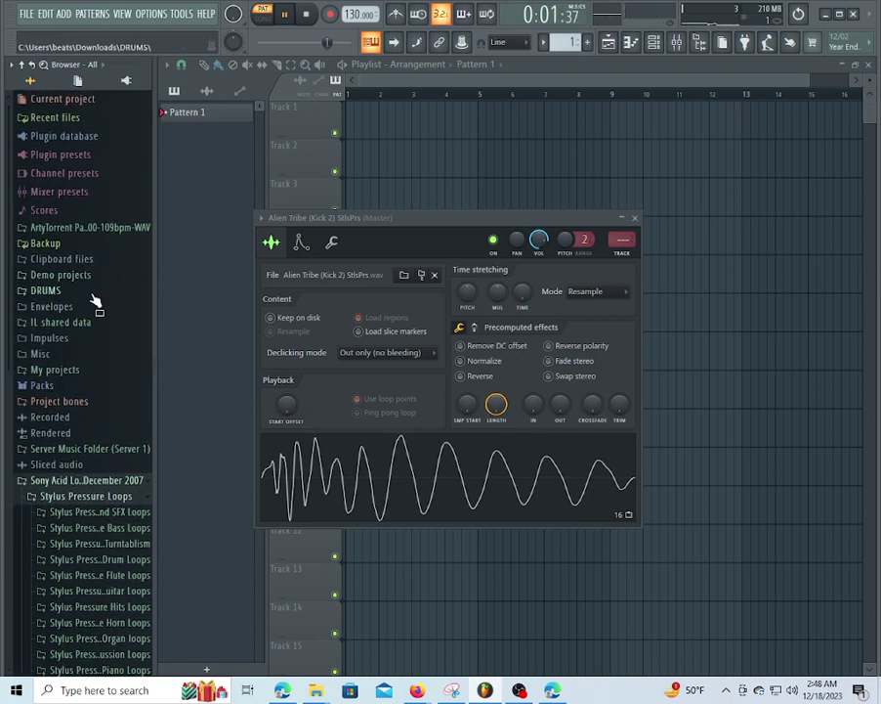
# Audition lildrummerbeat10 100 and Twisted TH 23-38drm 101 in the ArtyTorrent 100-109 bpm drum loop collection
pyautogui.click(113, 227)
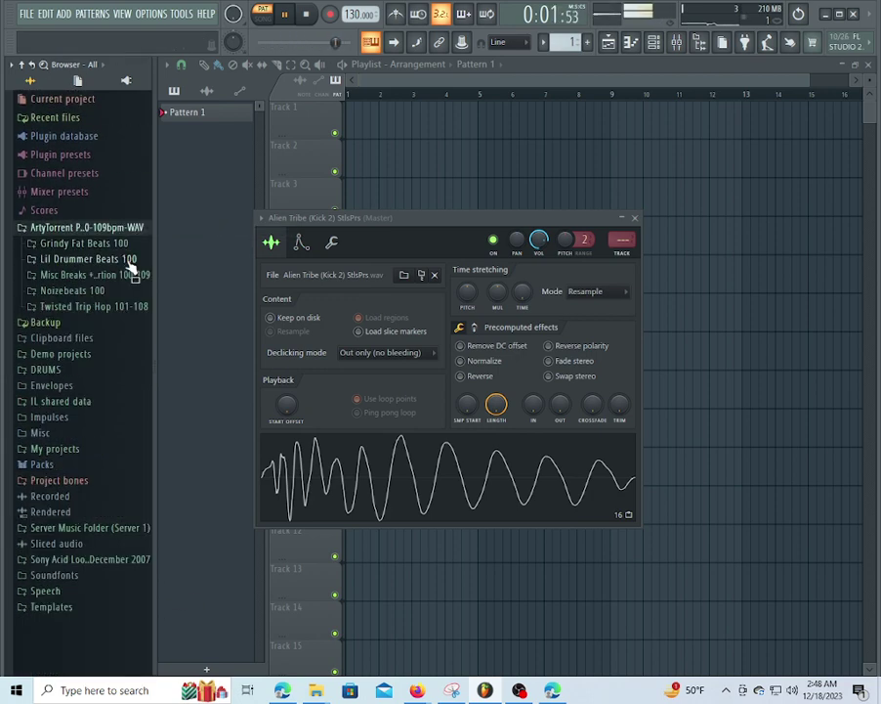
pyautogui.click(127, 264)
pyautogui.click(91, 404)
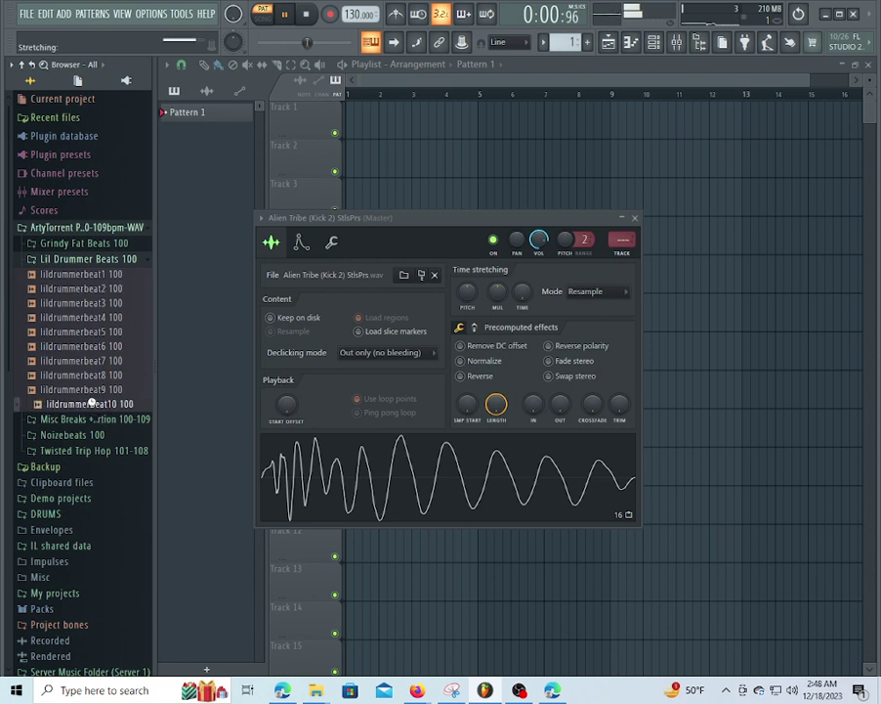
pyautogui.click(98, 259)
pyautogui.click(107, 306)
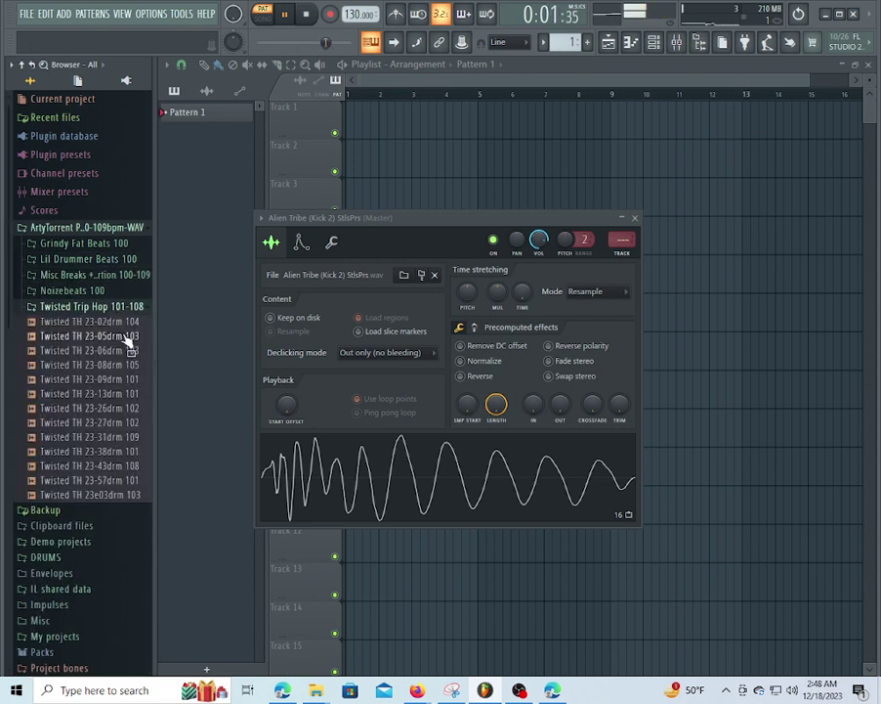
pyautogui.click(82, 452)
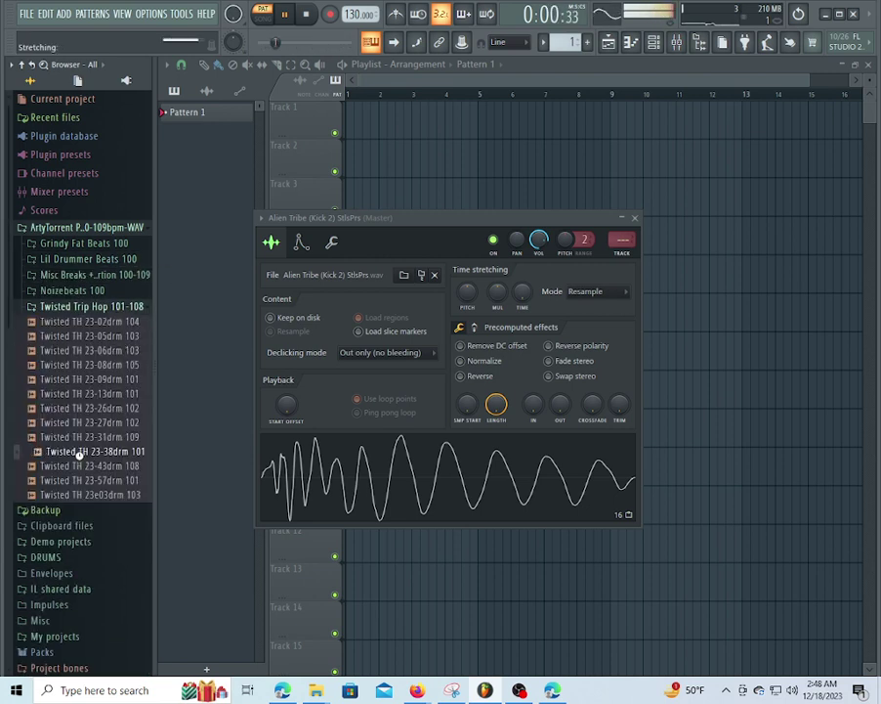
# Find the BEAT2 108 loop in the Misc Breaks 100-109 folder and place it at bar 1 of Track 11
pyautogui.click(113, 277)
pyautogui.click(110, 333)
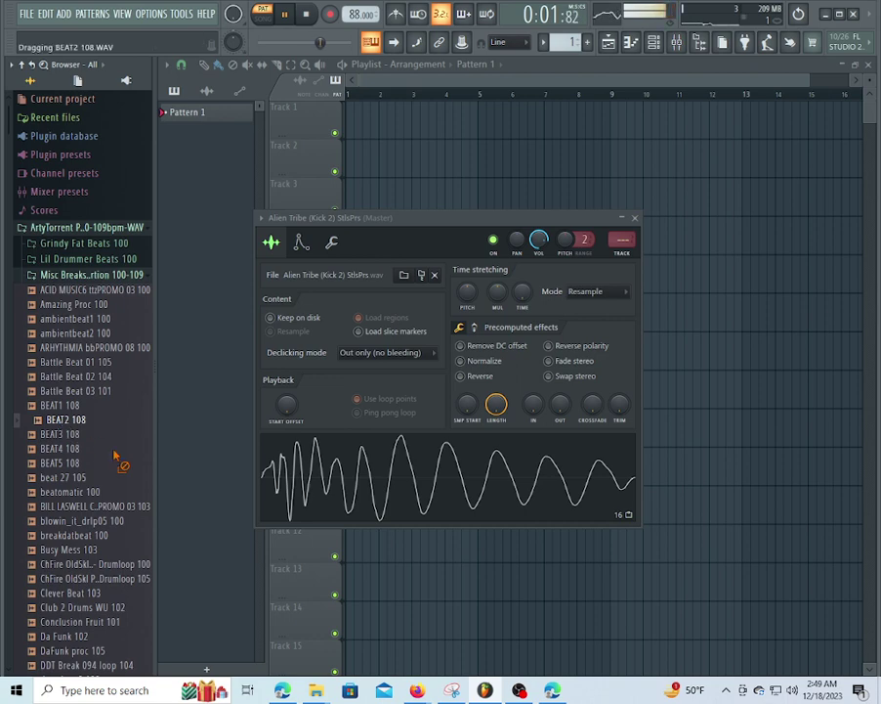
pyautogui.moveTo(427, 564); pyautogui.dragTo(429, 561)
pyautogui.moveTo(381, 513); pyautogui.dragTo(283, 461)
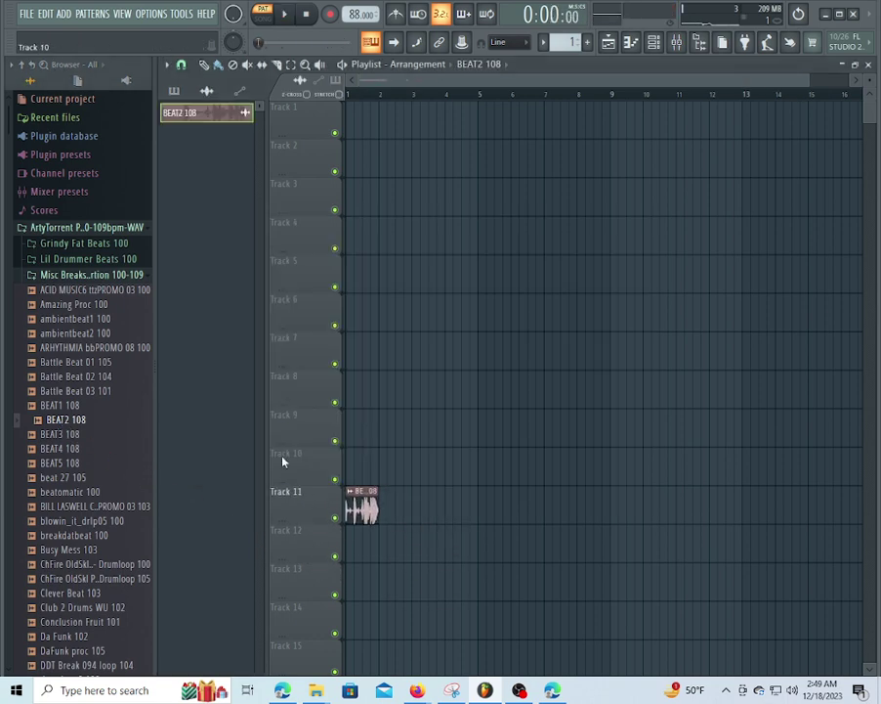
# Paint repeated BEAT2 108 clips along Track 7 from bar 1 and delete the original clip on Track 11
pyautogui.doubleClick(375, 96)
pyautogui.click(218, 65)
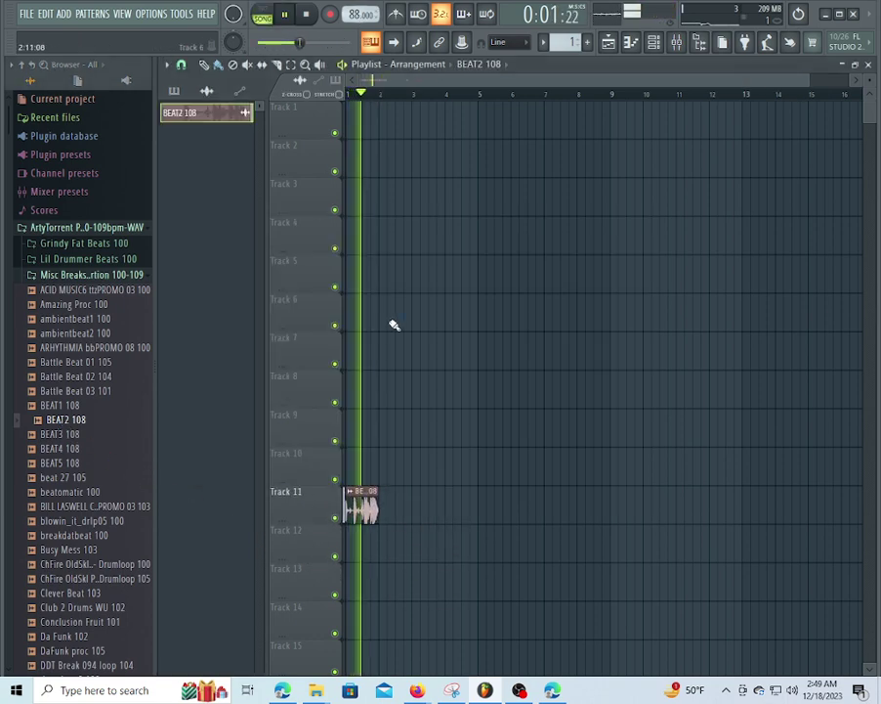
pyautogui.moveTo(375, 349); pyautogui.dragTo(880, 204)
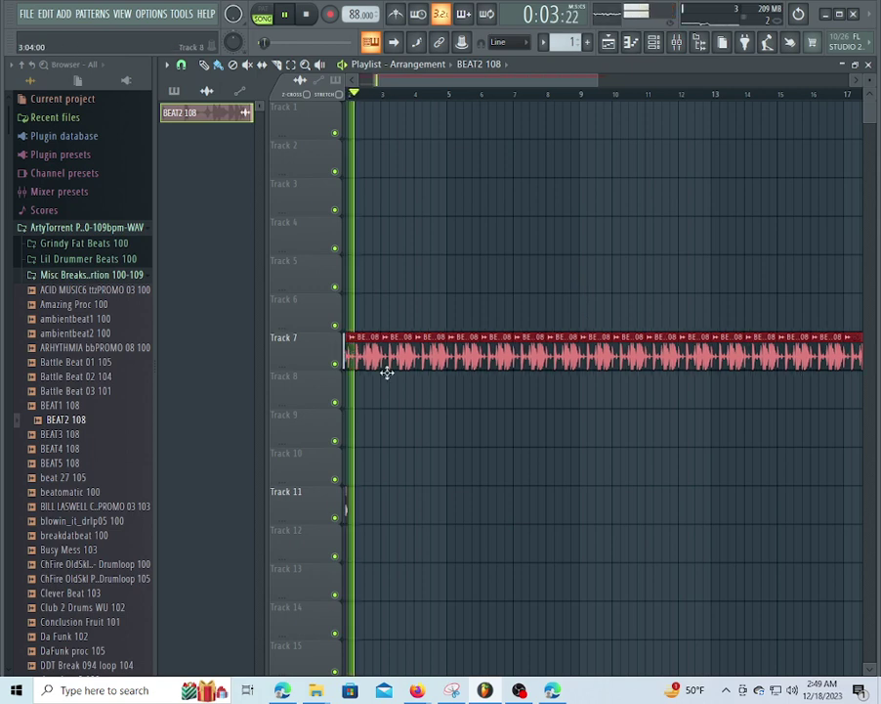
pyautogui.moveTo(393, 80); pyautogui.dragTo(372, 81)
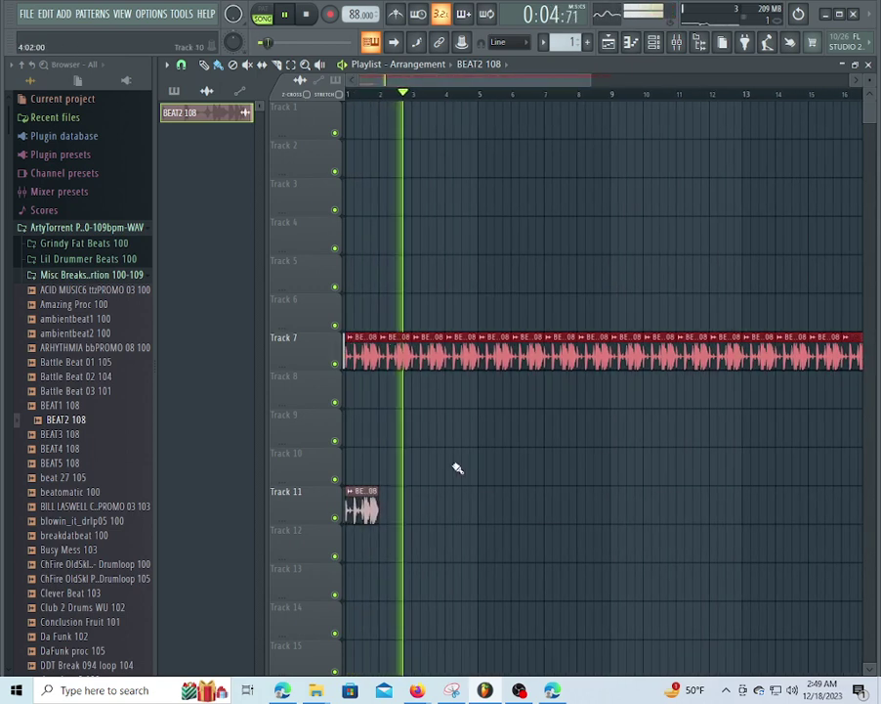
pyautogui.rightClick(364, 507)
# Set the project tempo to 57 BPM and restretch all channels
pyautogui.moveTo(355, 15); pyautogui.dragTo(356, 72)
pyautogui.click(469, 381)
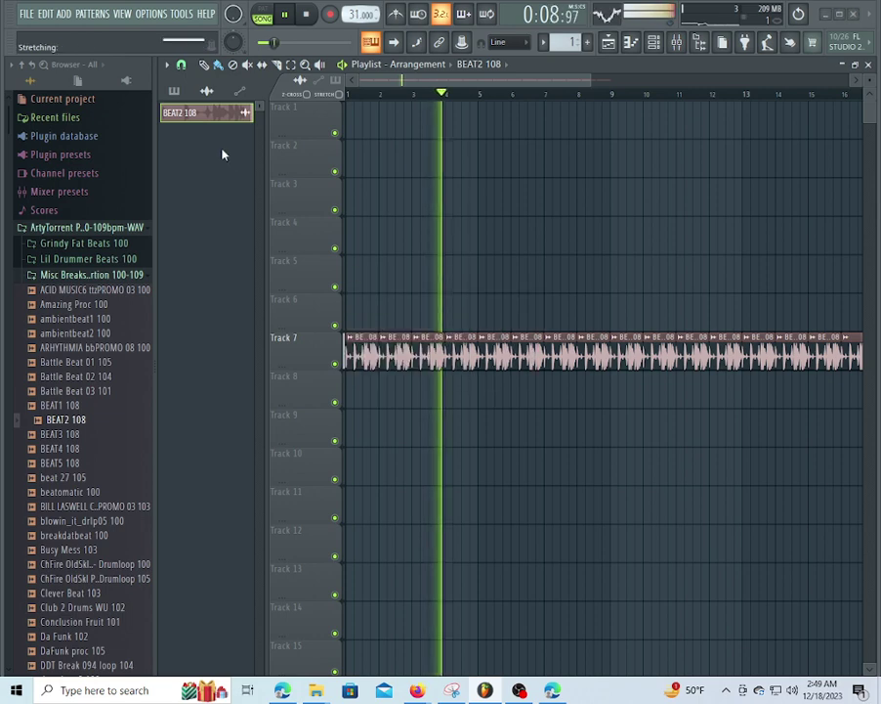
pyautogui.moveTo(356, 16); pyautogui.dragTo(355, 1)
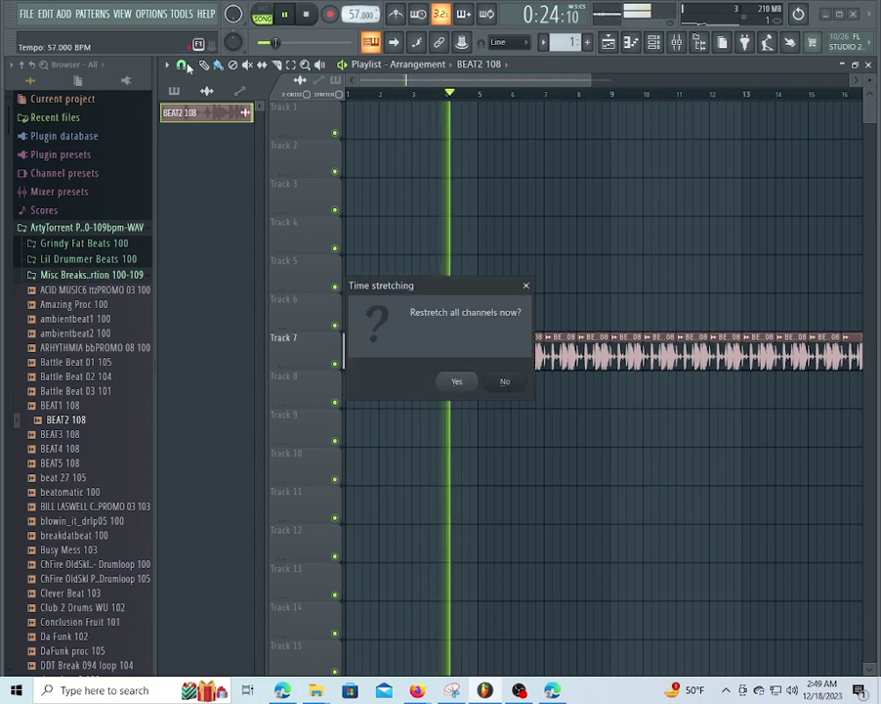
pyautogui.click(456, 383)
# Add a Morphine channel, try the STR Sitar MC preset, and load STR Elec Guitar NUC from the Strings bank
pyautogui.click(92, 16)
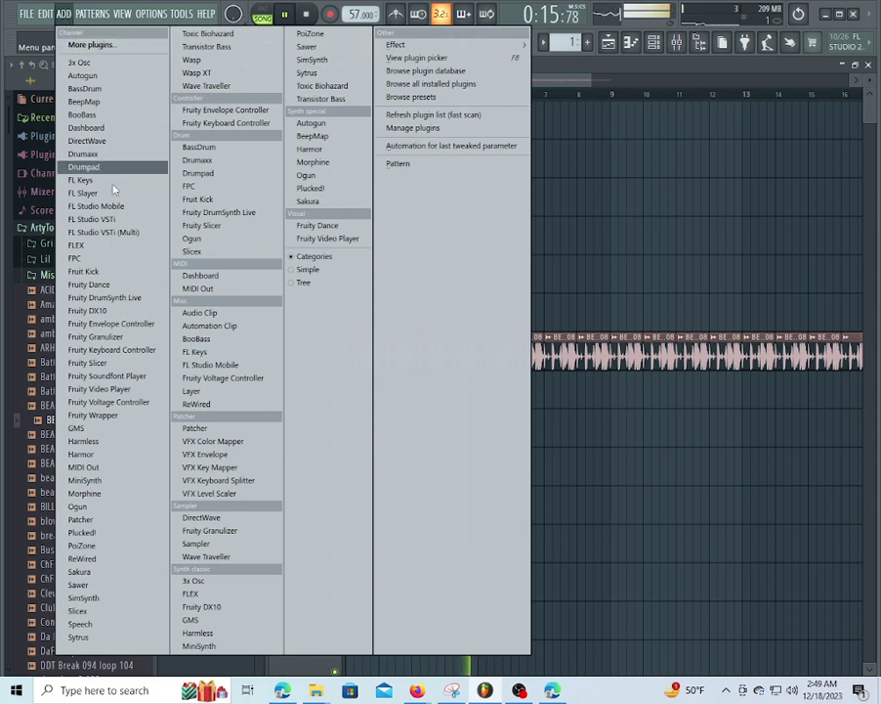
pyautogui.moveTo(94, 493); pyautogui.dragTo(97, 495)
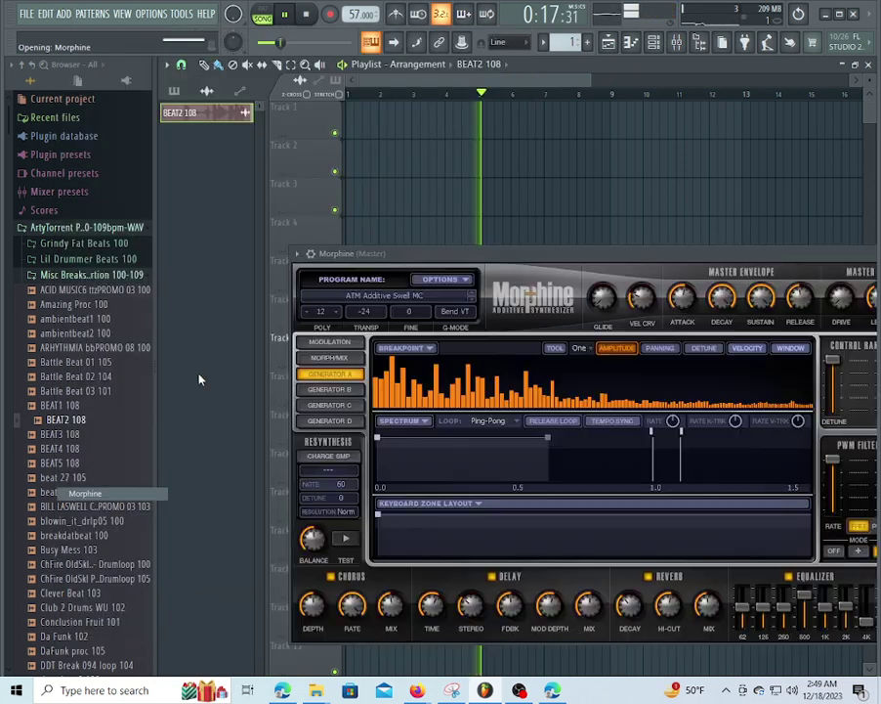
pyautogui.click(401, 293)
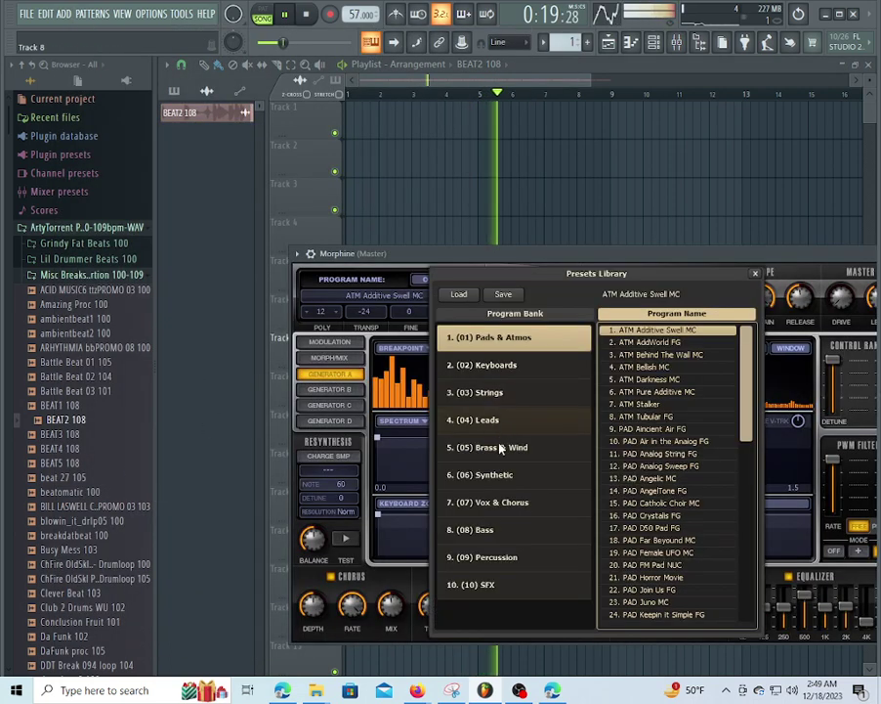
pyautogui.click(509, 395)
pyautogui.click(663, 478)
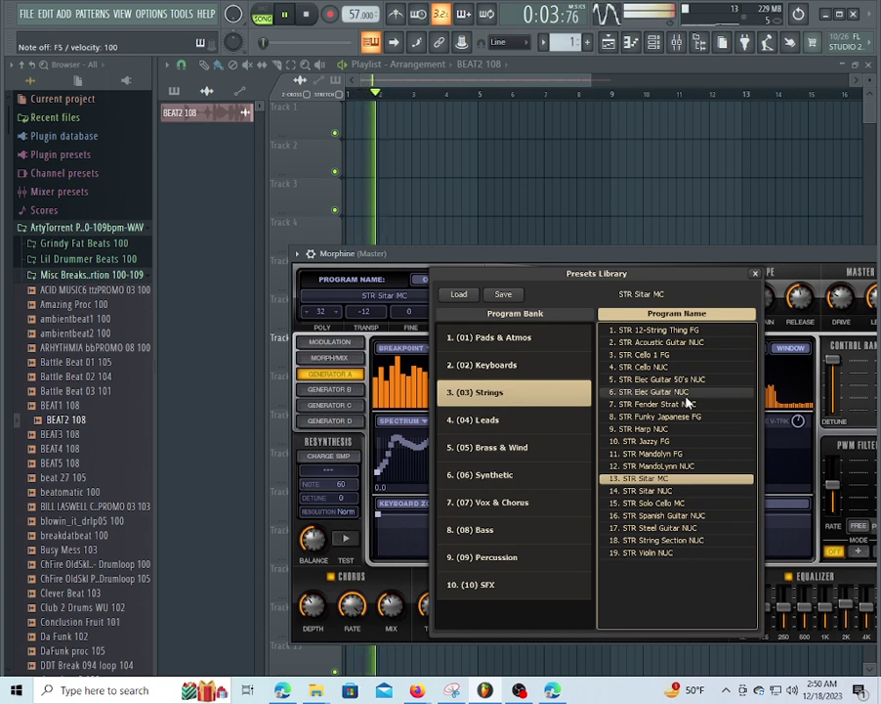
pyautogui.press('space')
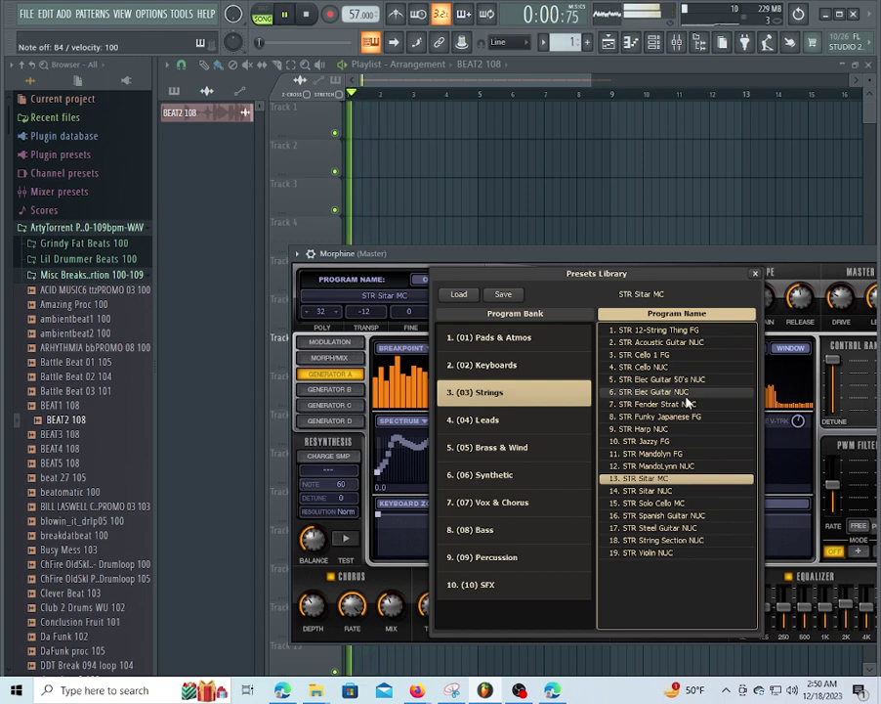
pyautogui.click(686, 395)
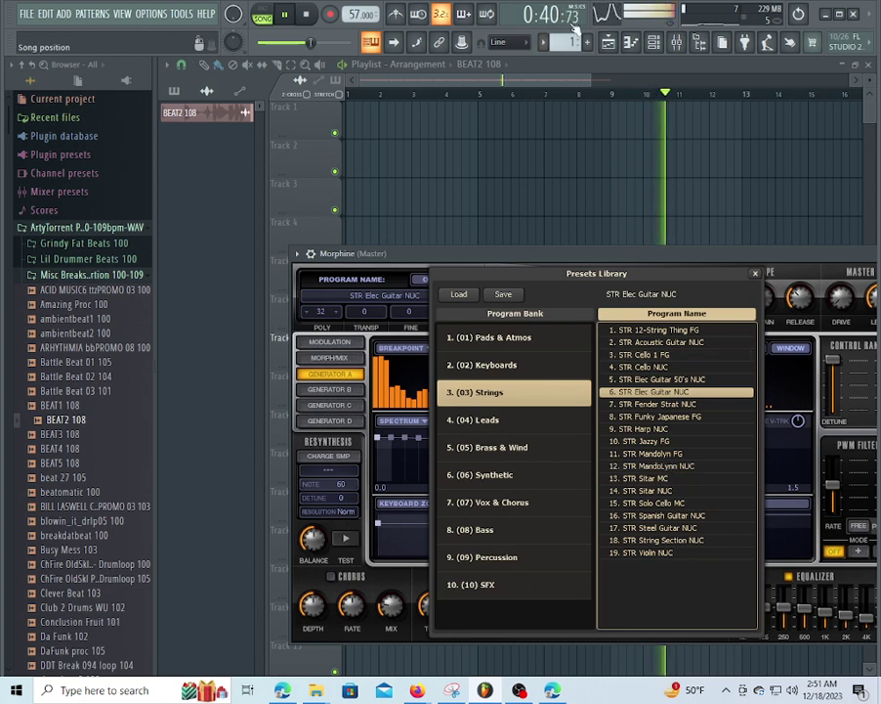
# Record an eight-bar Morphine guitar part into Pattern 1 over the drum loop
pyautogui.click(307, 15)
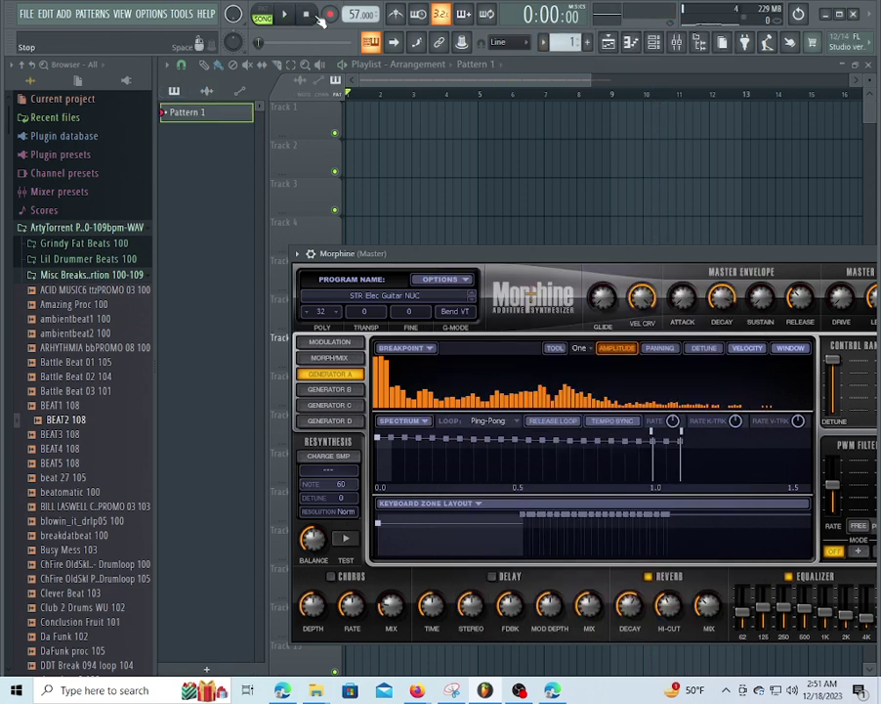
pyautogui.click(286, 16)
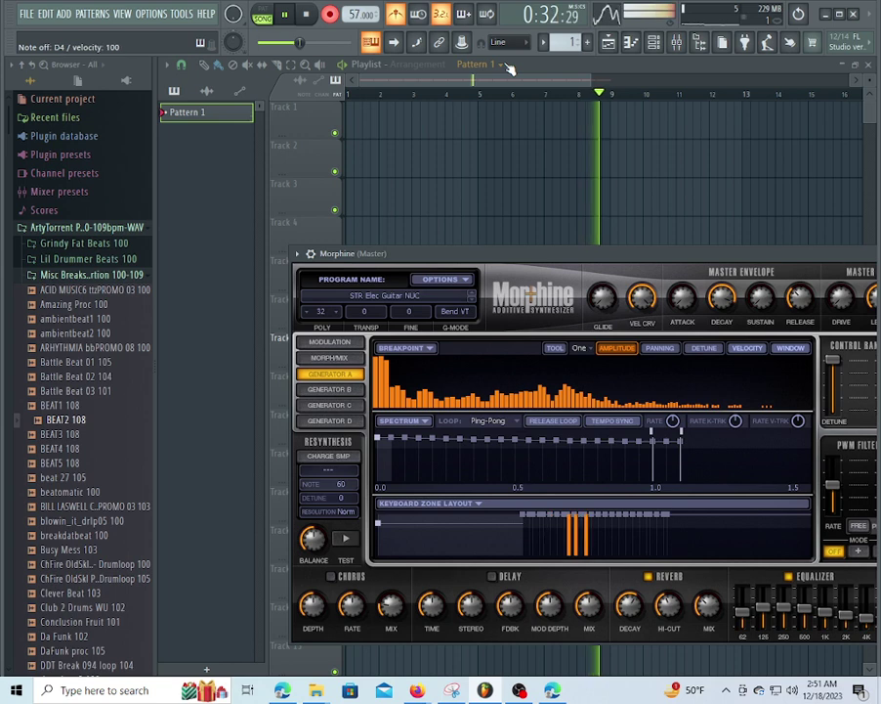
pyautogui.press('space')
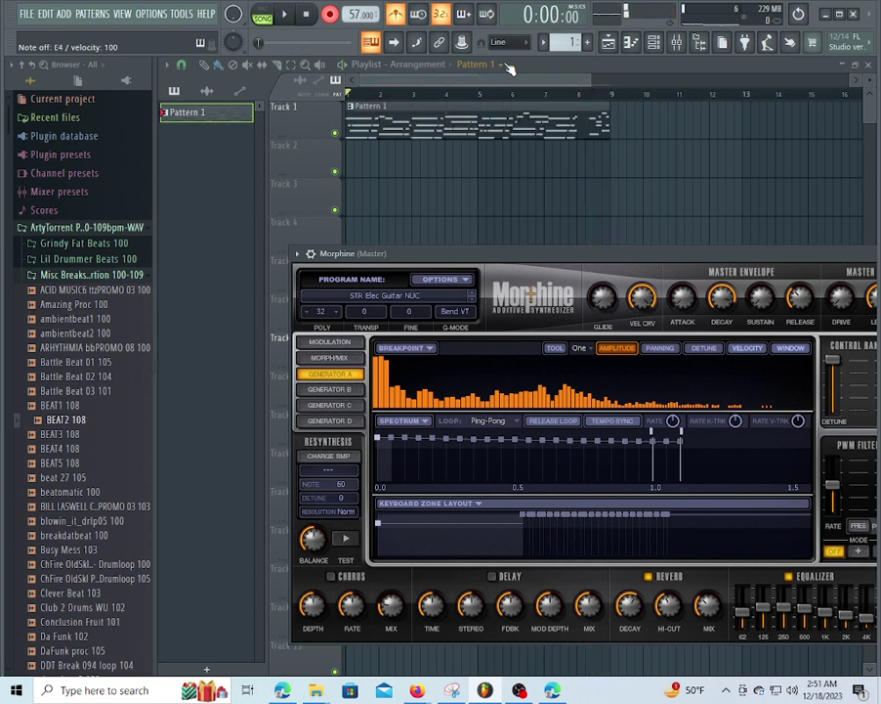
# Quantize the recorded Morphine notes of Pattern 1 with the Default template
pyautogui.doubleClick(416, 129)
pyautogui.doubleClick(416, 129)
pyautogui.hotkey('alt', 'q')
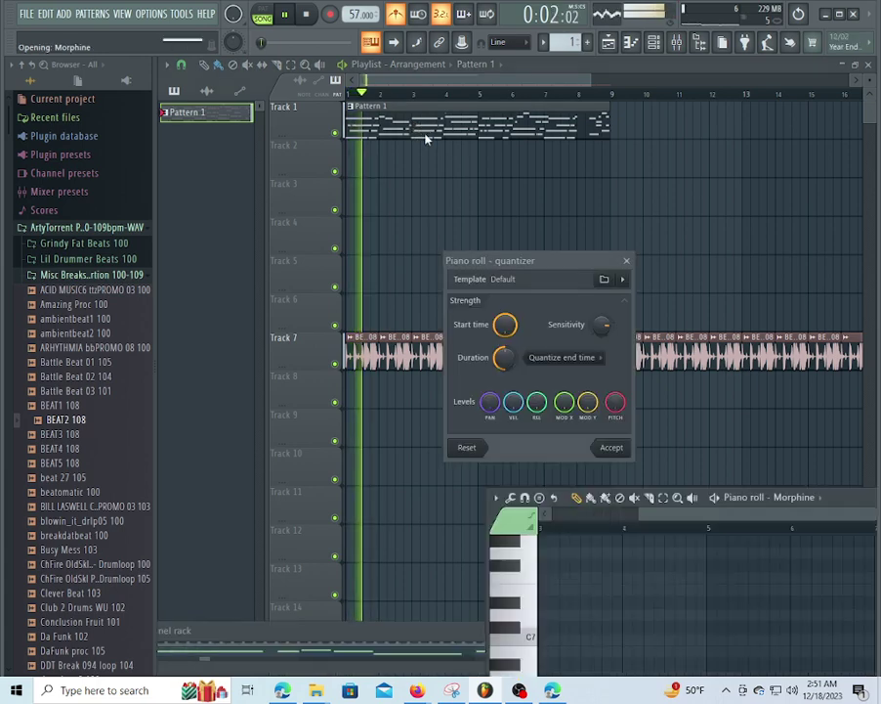
pyautogui.click(608, 448)
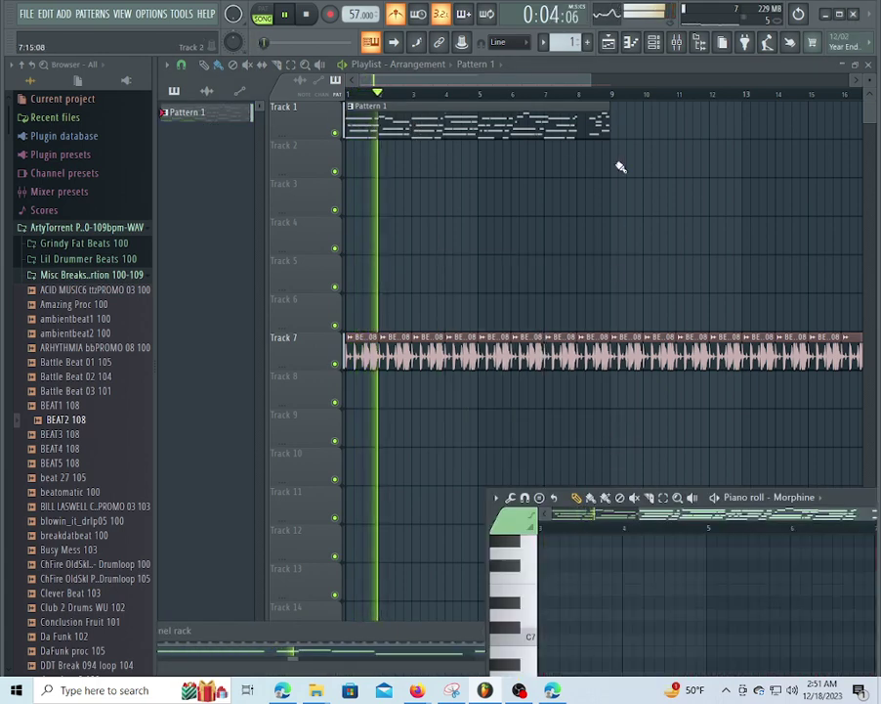
# Shorten the Pattern 1 clip on Track 1 to four bars and place a copy at bar 5 of Track 2
pyautogui.moveTo(600, 123); pyautogui.dragTo(471, 145)
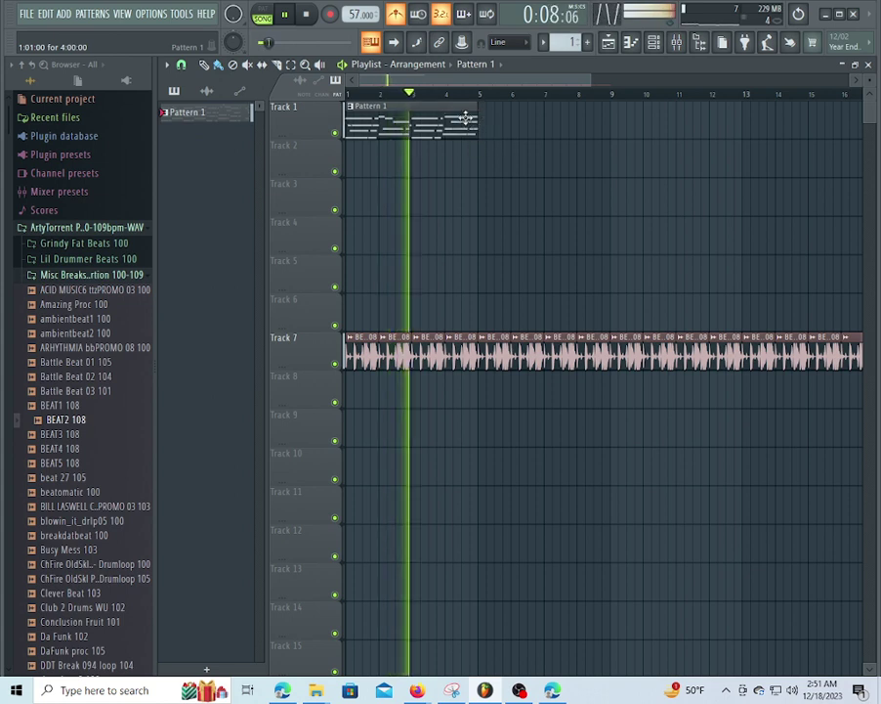
pyautogui.click(477, 156)
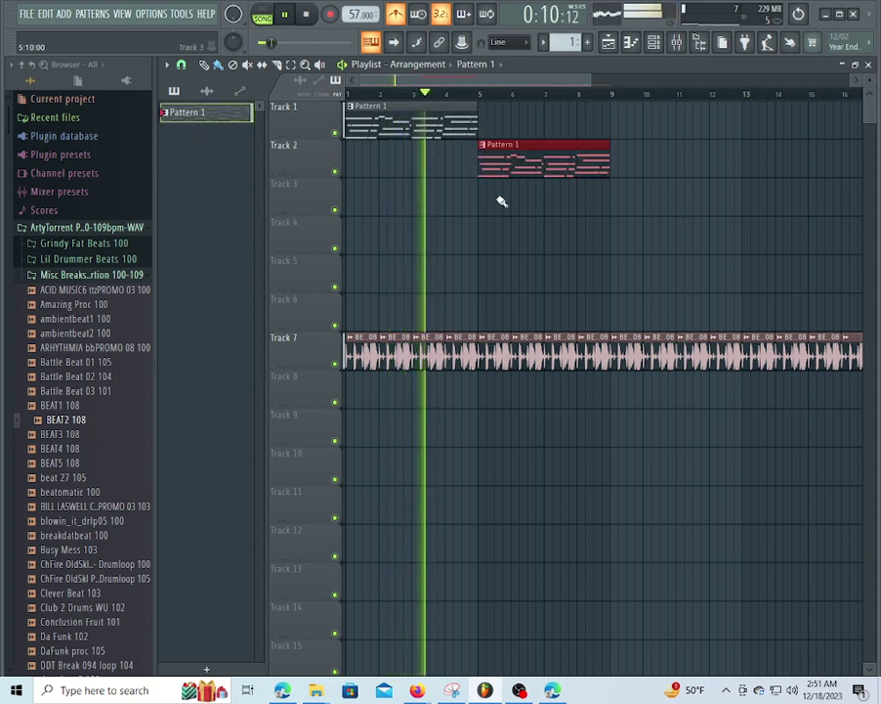
# Delete all BEAT2 108 clips from Track 7 and preview the ChFire OldSkl Pink - Drumloop 100 loop
pyautogui.moveTo(378, 354); pyautogui.dragTo(866, 346)
pyautogui.moveTo(731, 349); pyautogui.dragTo(874, 350)
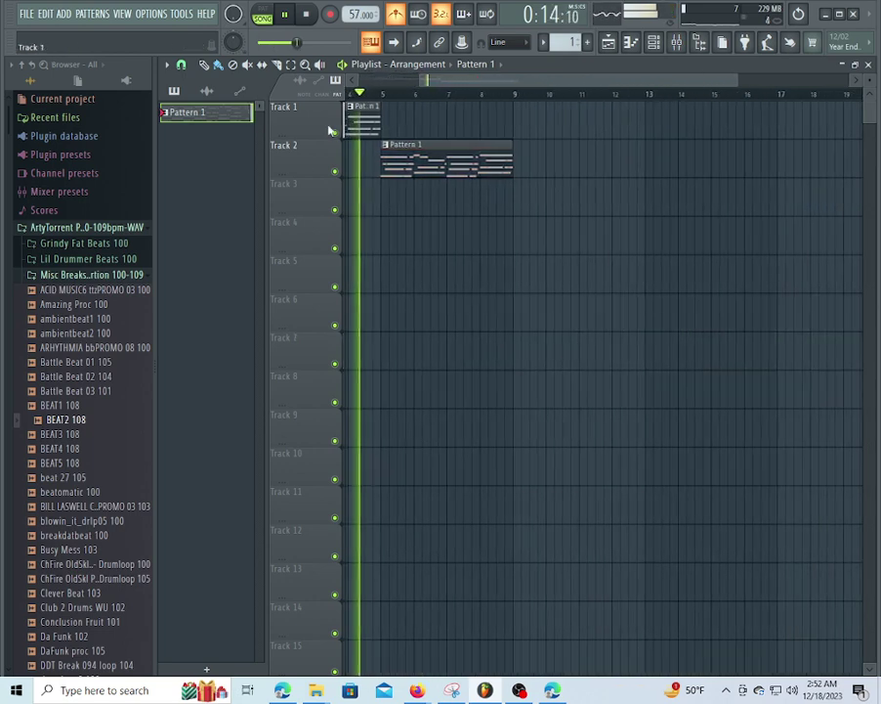
pyautogui.moveTo(445, 82); pyautogui.dragTo(224, 84)
pyautogui.click(84, 567)
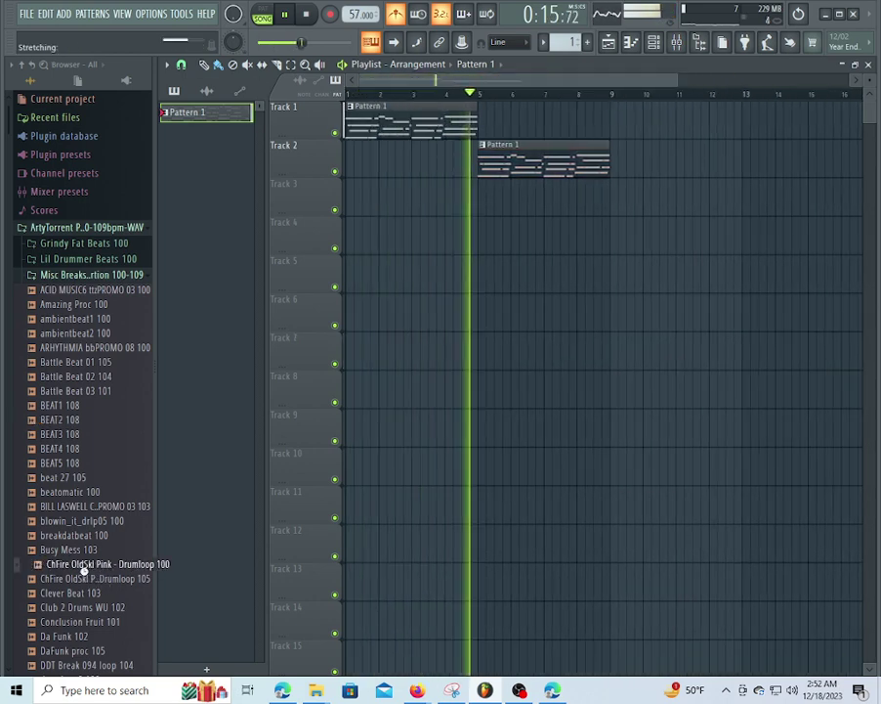
# Place the ChFire OldSkl Pink - Drumloop 100 loop at bar 1 of Track 7 and a copy at bar 5 of Track 8
pyautogui.moveTo(84, 567); pyautogui.dragTo(173, 368)
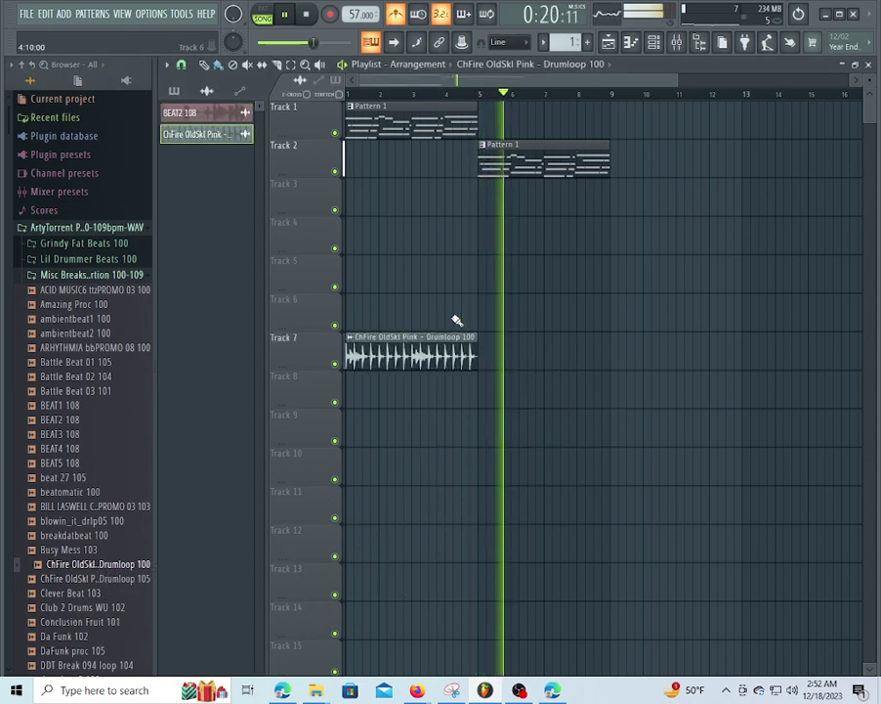
pyautogui.click(360, 93)
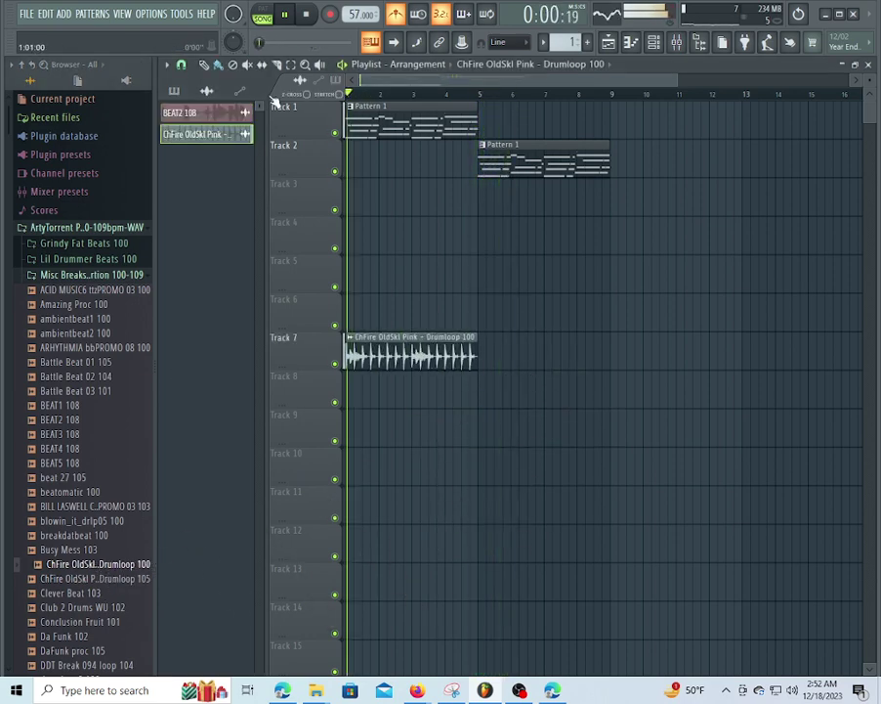
pyautogui.click(486, 394)
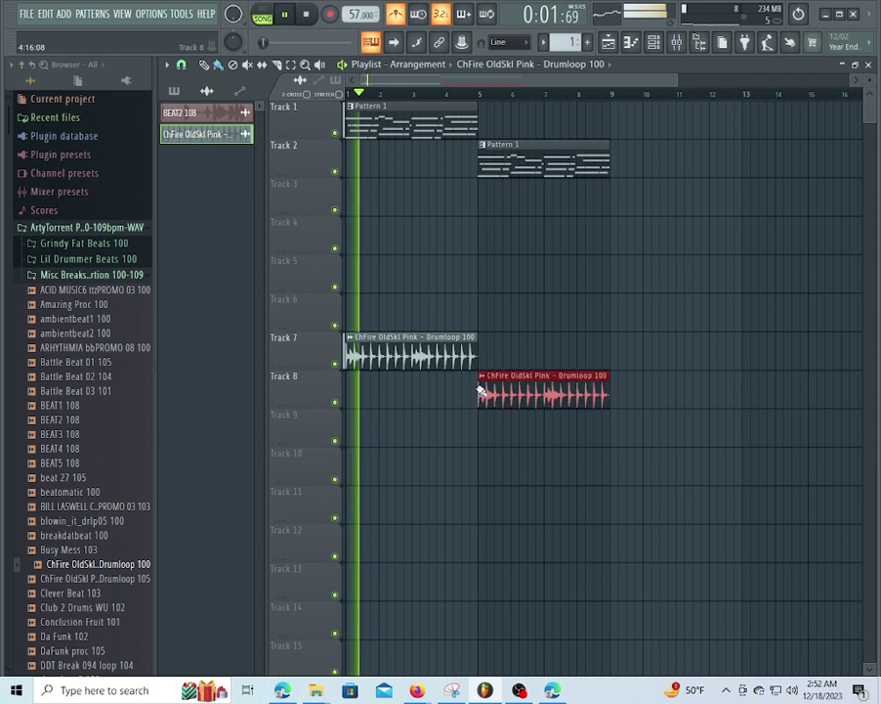
pyautogui.click(408, 338)
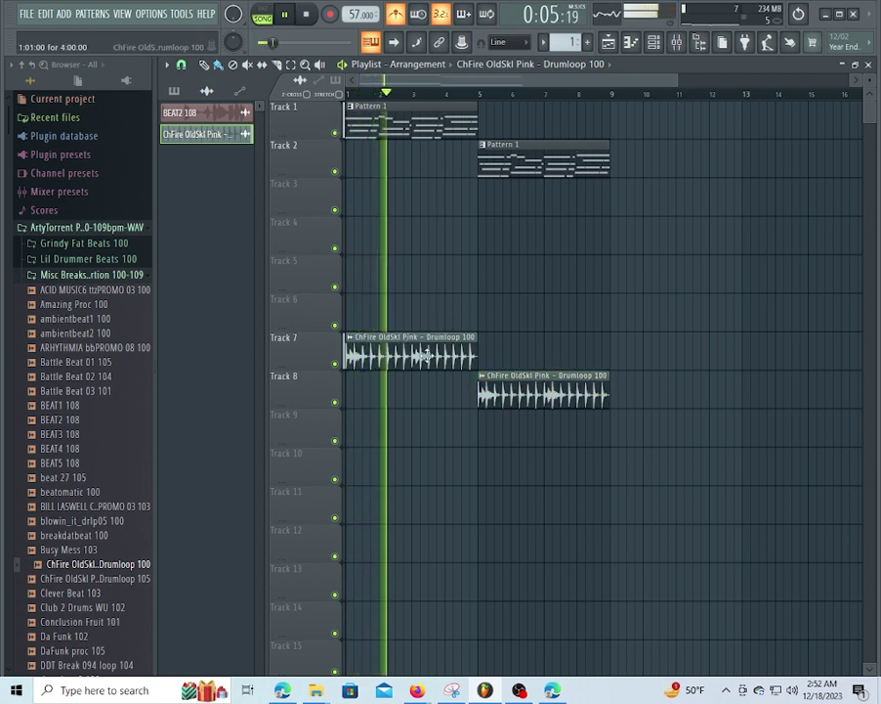
# Trim the Track 7 drum loop clip to three bars, move it to bar 1 and audition it
pyautogui.press('space')
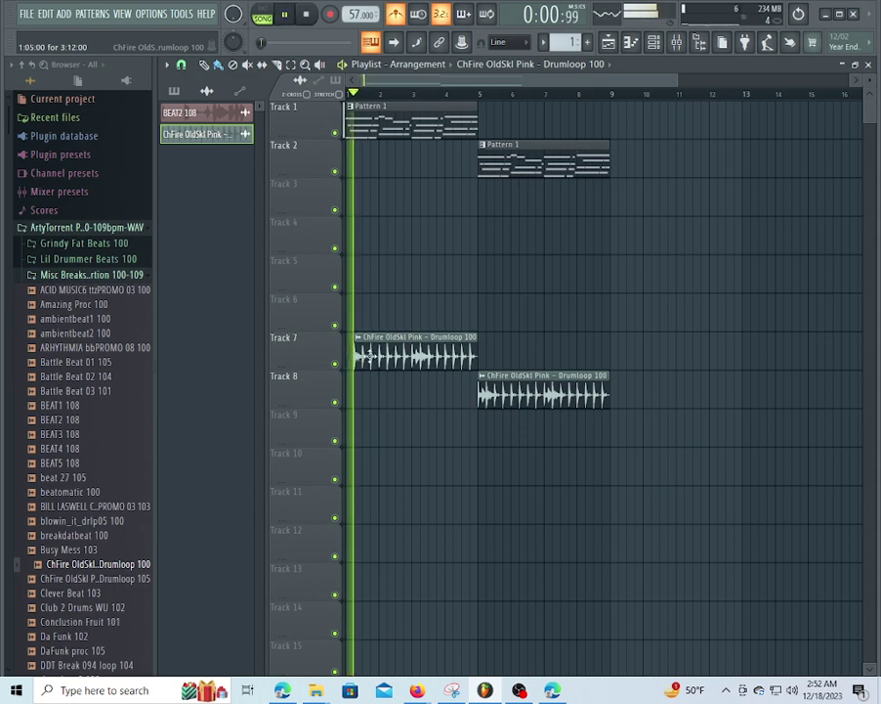
pyautogui.moveTo(370, 355); pyautogui.dragTo(352, 352)
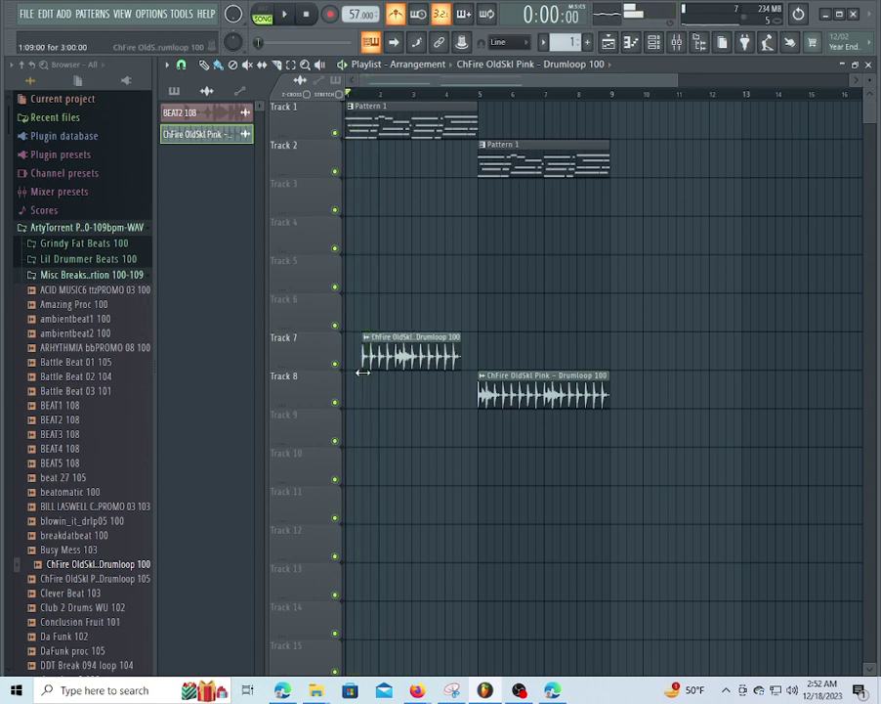
pyautogui.moveTo(361, 356); pyautogui.dragTo(344, 356)
pyautogui.press('space')
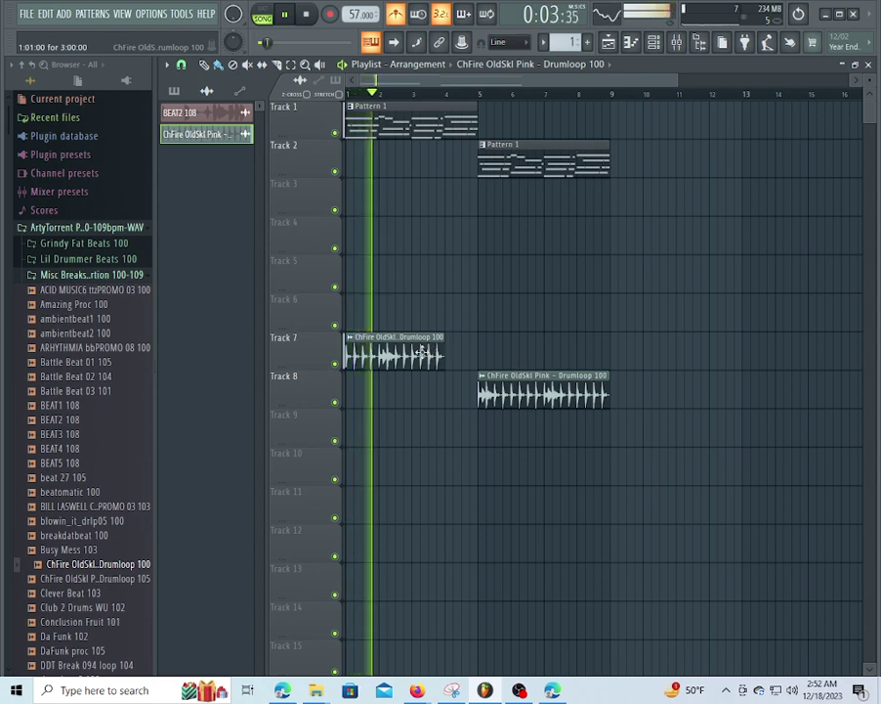
pyautogui.press('space')
# Cut the Track 7 clip to one beat and repeat that hit across Tracks 8 and 9 up to bar 9, replacing the four-bar copy
pyautogui.click(350, 339)
pyautogui.click(350, 341)
pyautogui.click(350, 339)
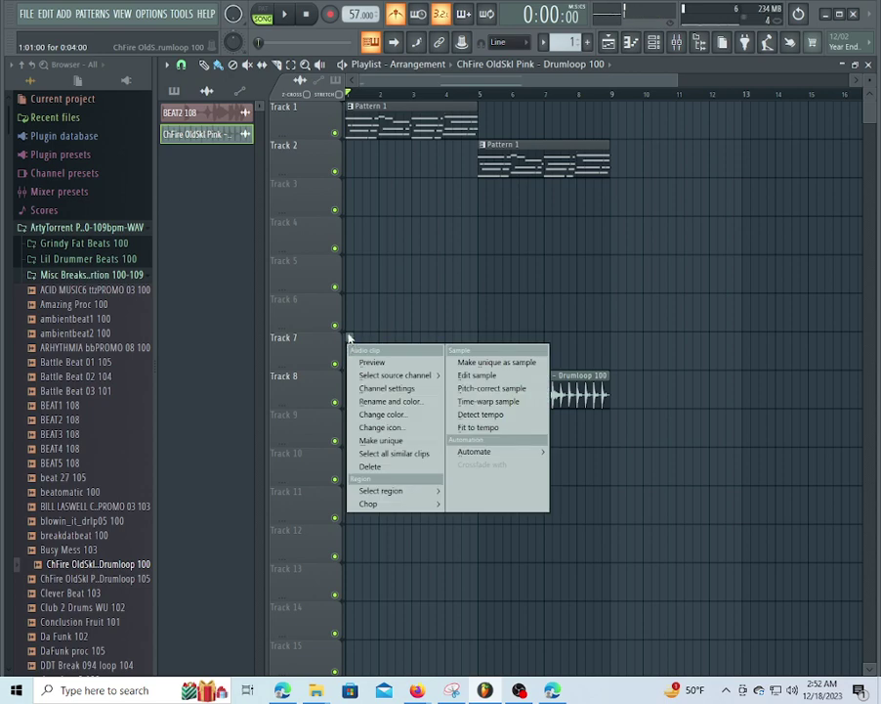
pyautogui.click(353, 343)
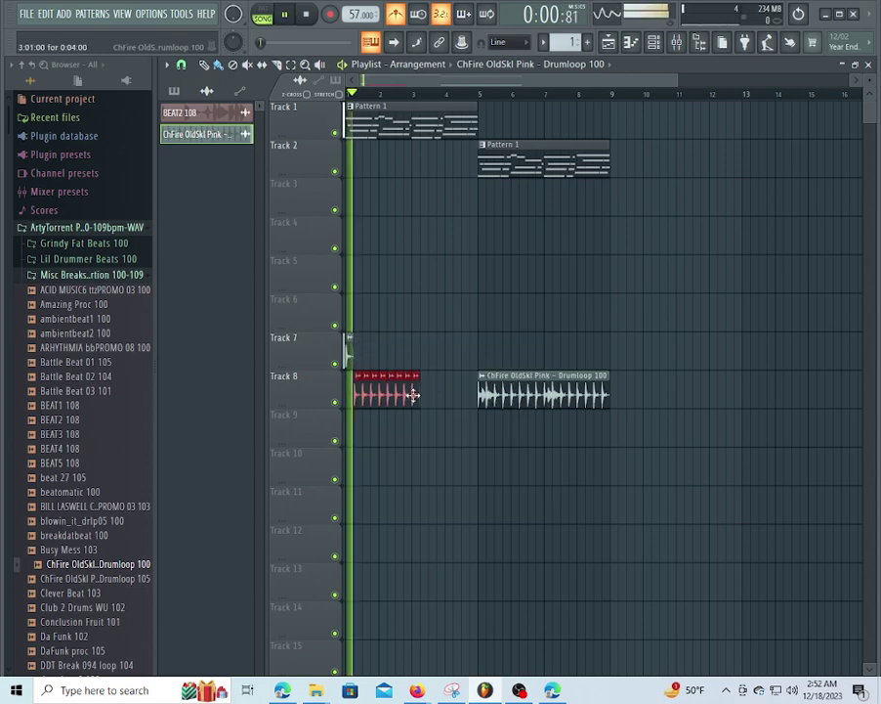
pyautogui.rightClick(504, 407)
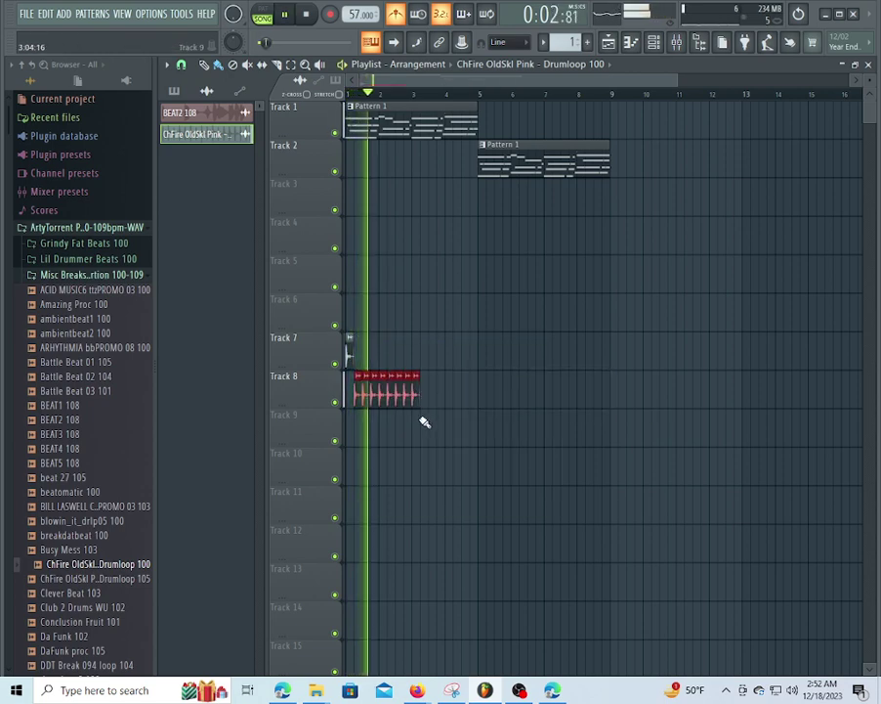
pyautogui.moveTo(424, 421)
pyautogui.mouseDown()
pyautogui.moveTo(641, 430)
pyautogui.moveTo(645, 407)
pyautogui.moveTo(649, 430)
pyautogui.mouseUp()
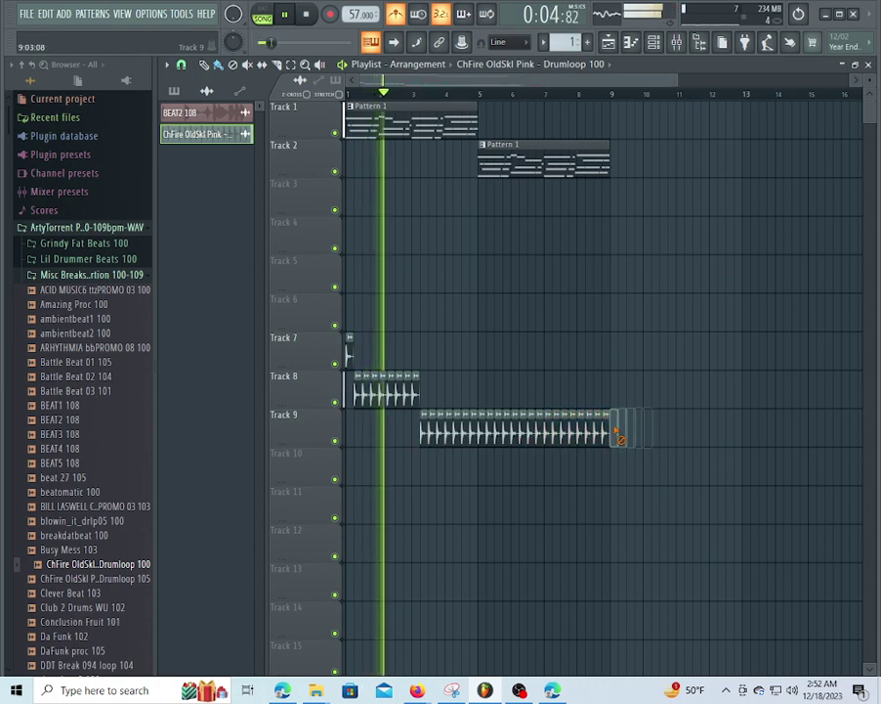
# Preview further drum loops in the Misc Breaks folder against the beat, from Club 2 Drums WU 102 to Mangilator II 106
pyautogui.click(56, 461)
pyautogui.scroll(-2, 97, 488)
pyautogui.click(102, 518)
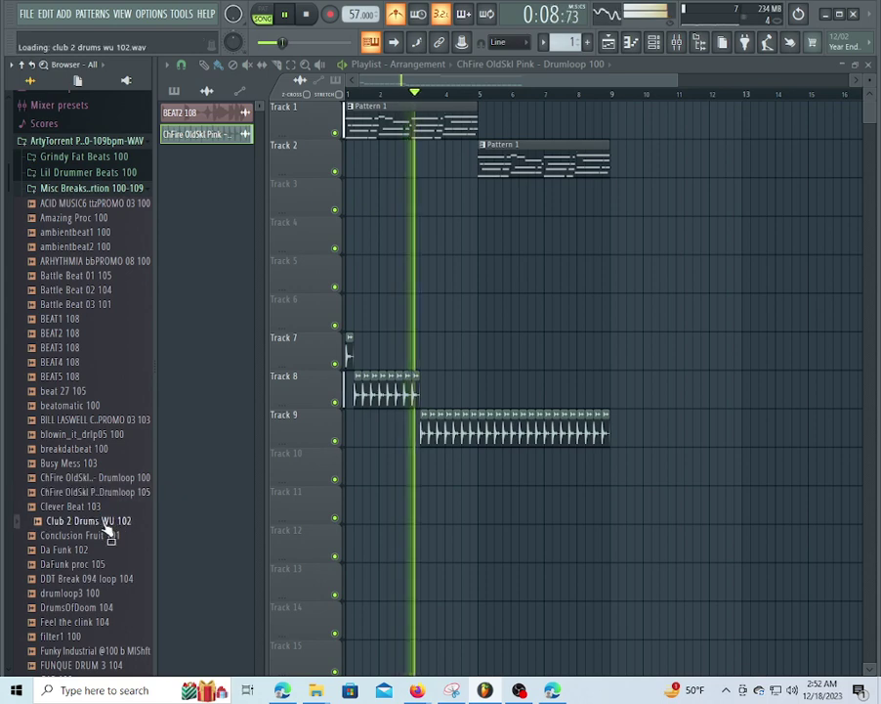
pyautogui.click(113, 534)
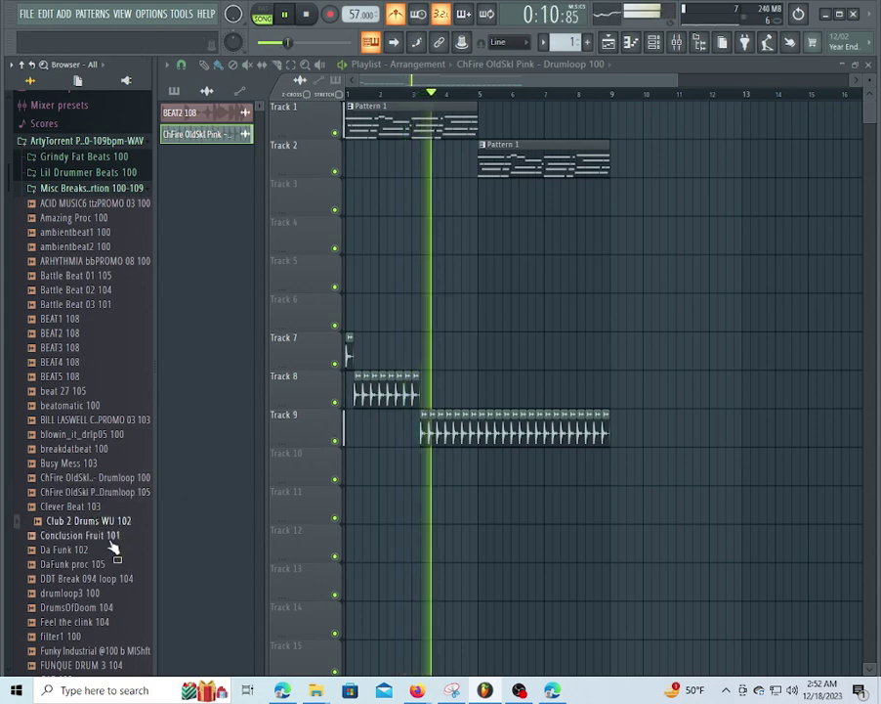
pyautogui.click(98, 492)
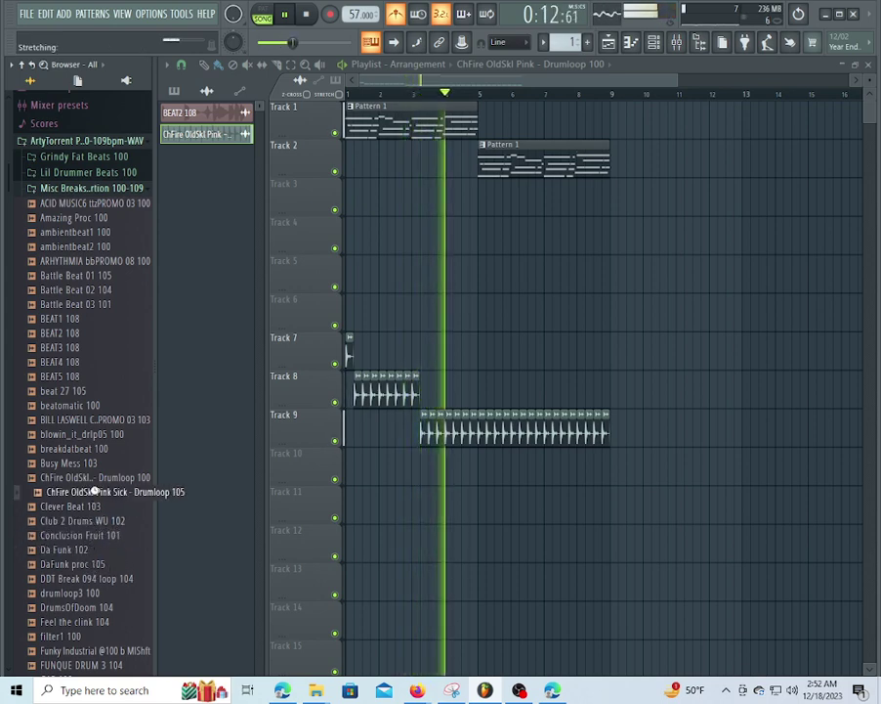
pyautogui.click(116, 477)
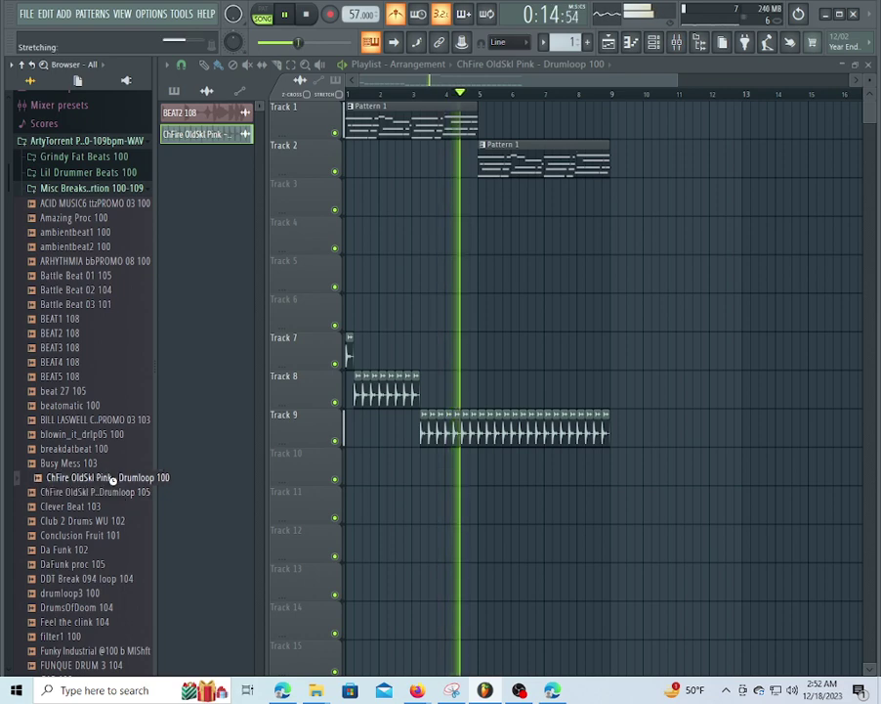
pyautogui.click(86, 607)
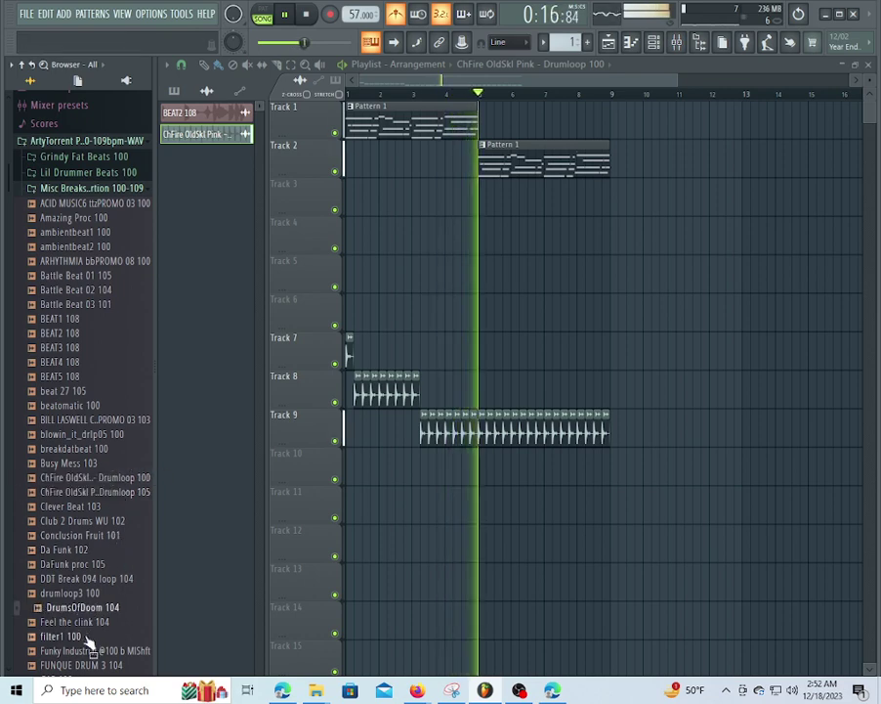
pyautogui.scroll(-4, 88, 640)
pyautogui.click(105, 572)
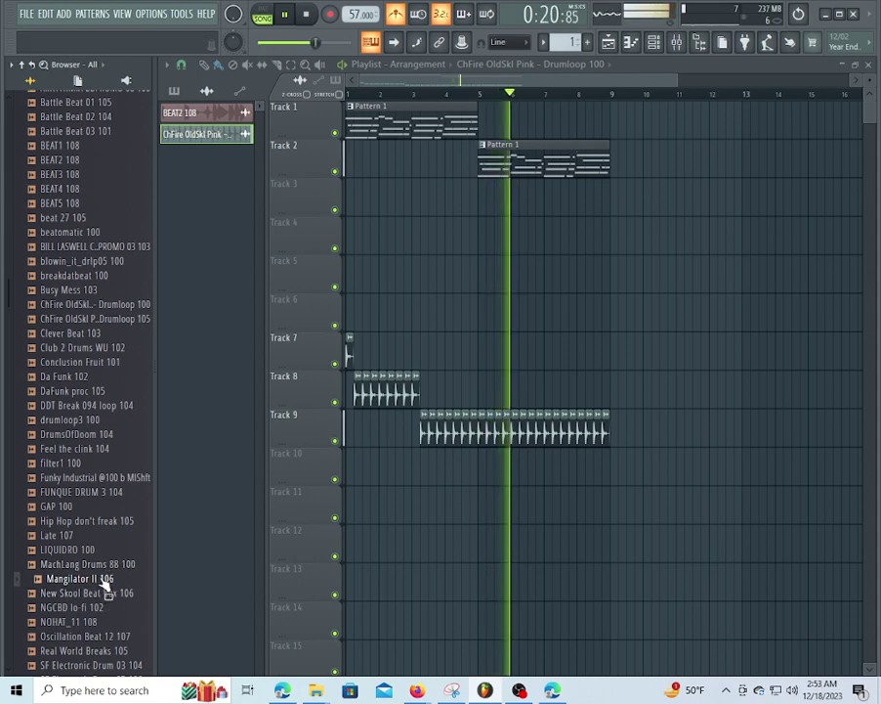
# Place the Mangilator II 106 loop at bar 1 of Track 12 and a copy at bar 5 of Track 11
pyautogui.moveTo(105, 583); pyautogui.dragTo(349, 557)
pyautogui.click(366, 103)
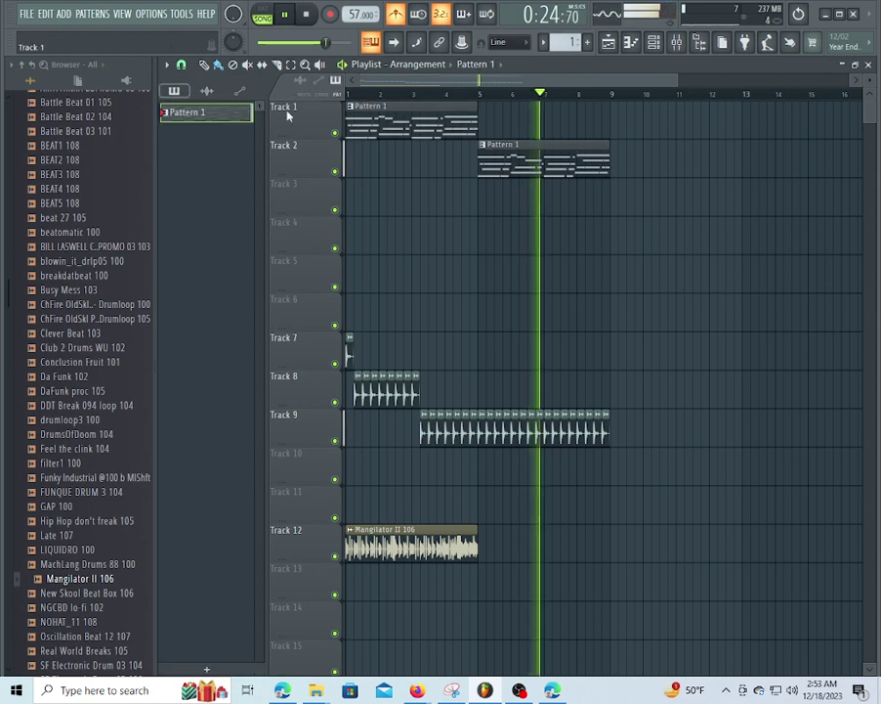
pyautogui.click(405, 94)
pyautogui.moveTo(406, 94); pyautogui.dragTo(347, 95)
pyautogui.click(440, 553)
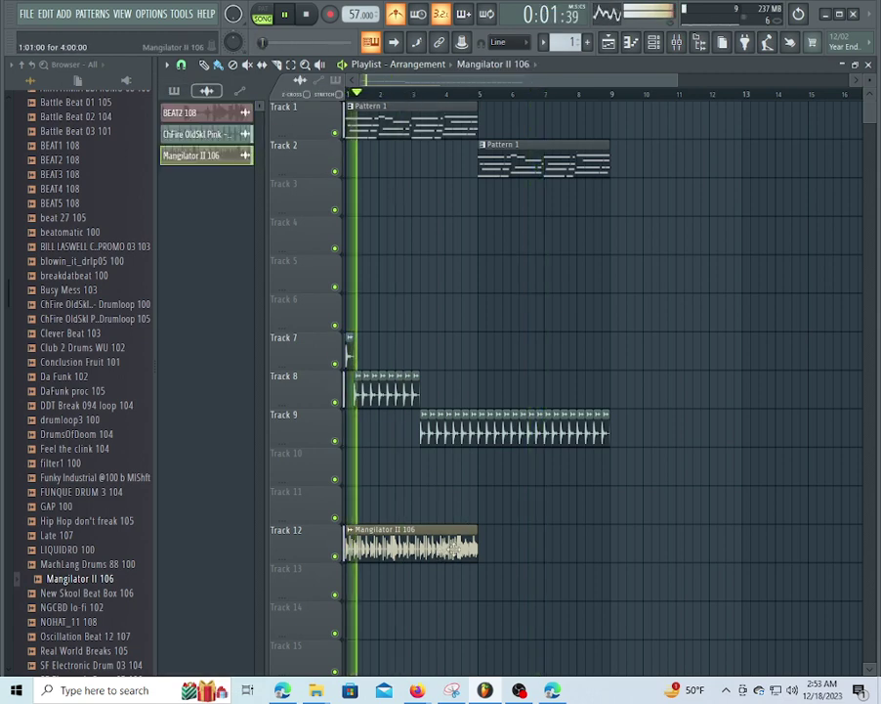
pyautogui.click(480, 509)
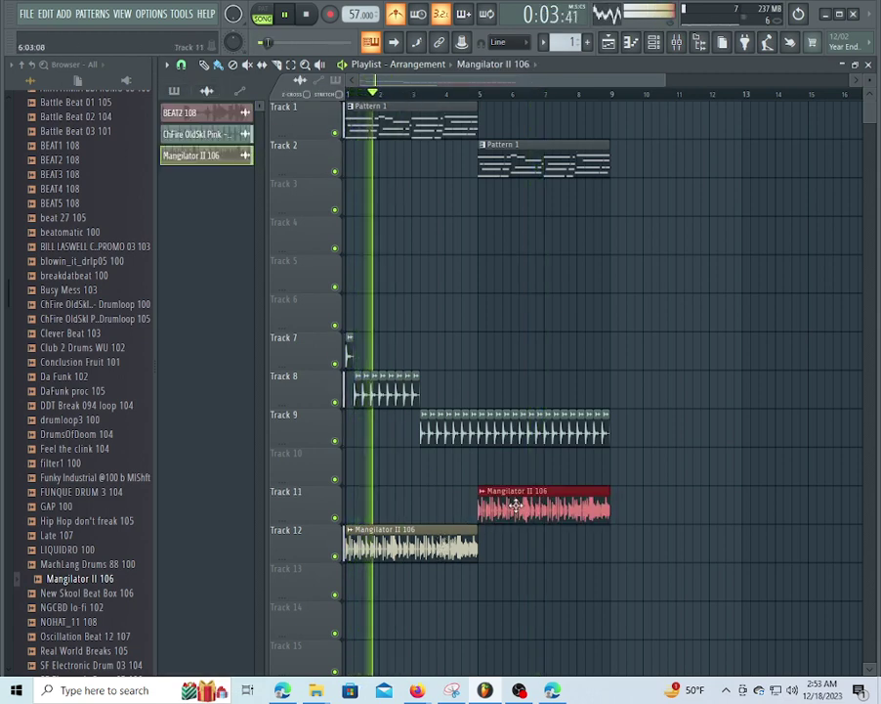
# Set the channel volume of the Mangilator II 106 loop to 52%
pyautogui.doubleClick(518, 506)
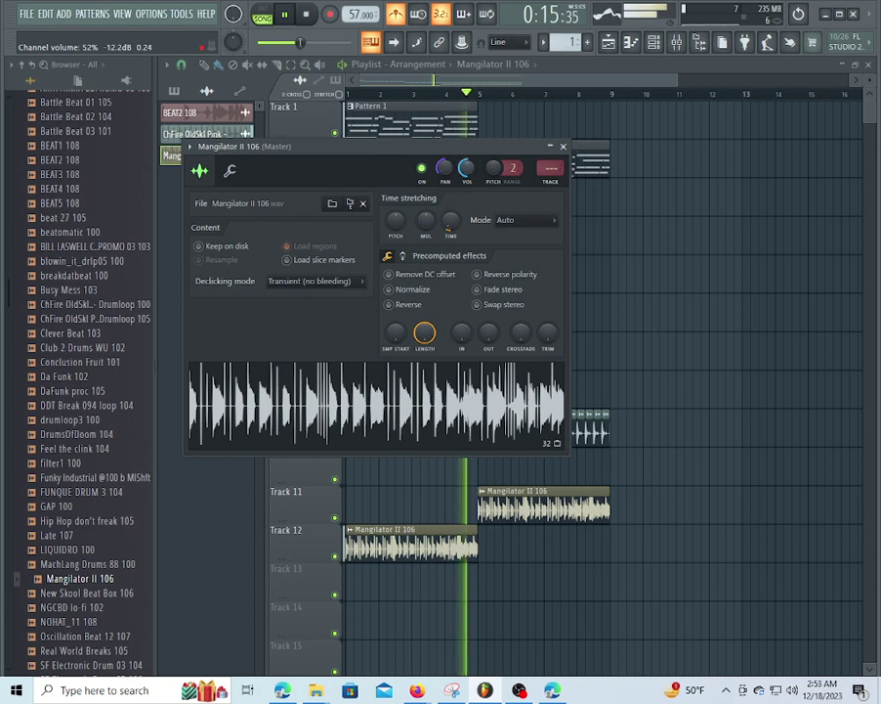
pyautogui.click(447, 84)
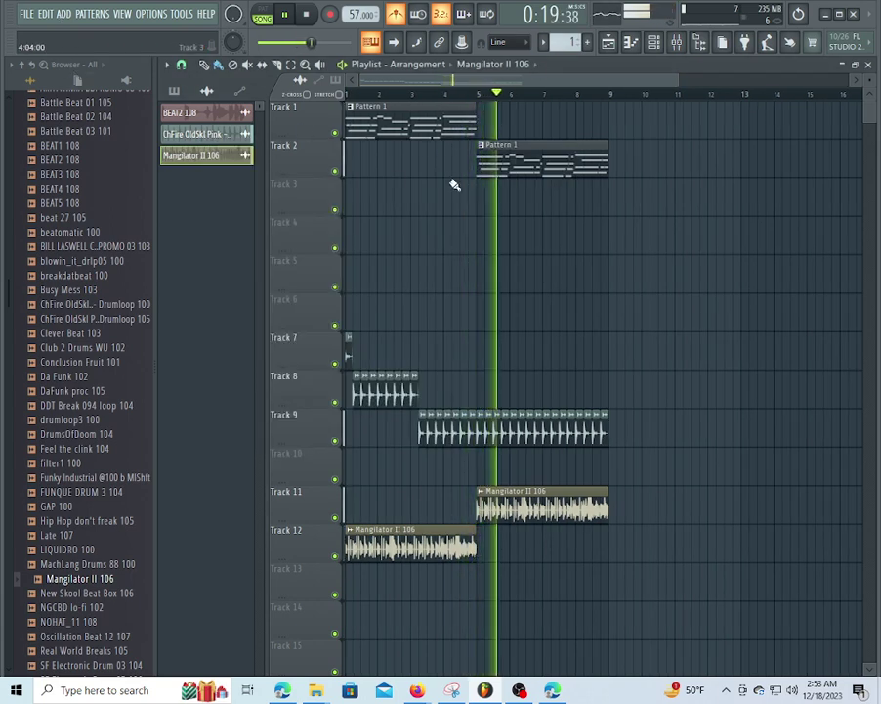
# Select every clip in the eight-bar arrangement and place a copy of them all starting at bar 9
pyautogui.hotkey('ctrl', 'a')
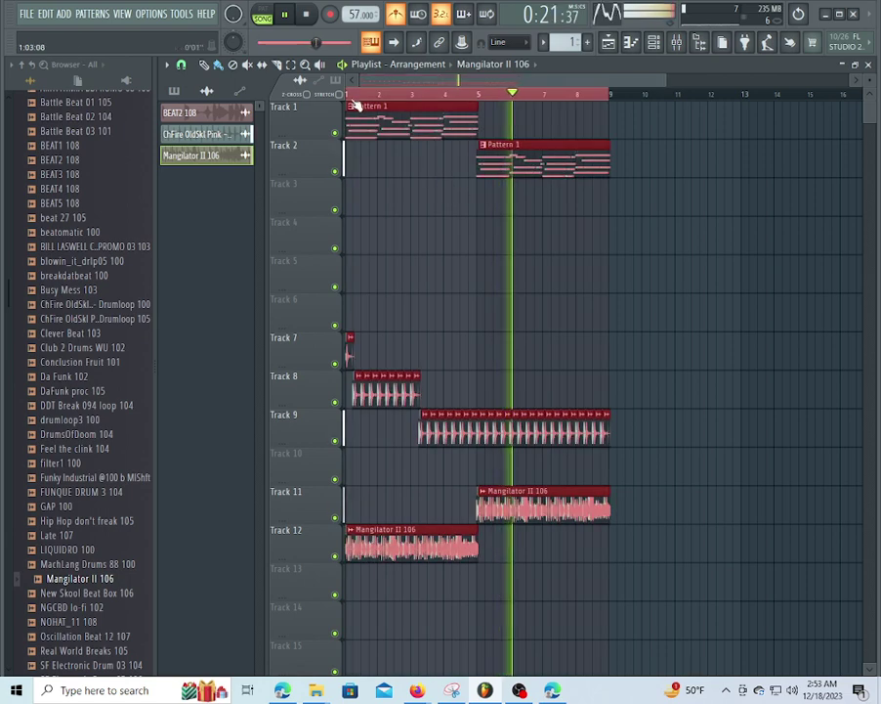
pyautogui.moveTo(373, 123)
pyautogui.mouseDown()
pyautogui.moveTo(663, 123)
pyautogui.moveTo(633, 117)
pyautogui.moveTo(637, 111)
pyautogui.mouseUp()
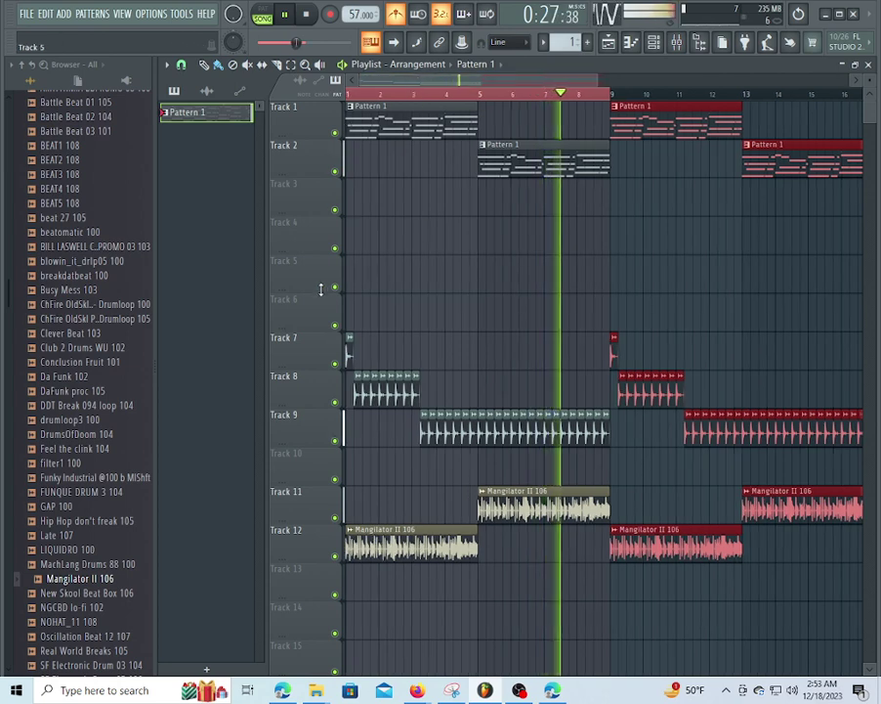
pyautogui.scroll(-1, 478, 200)
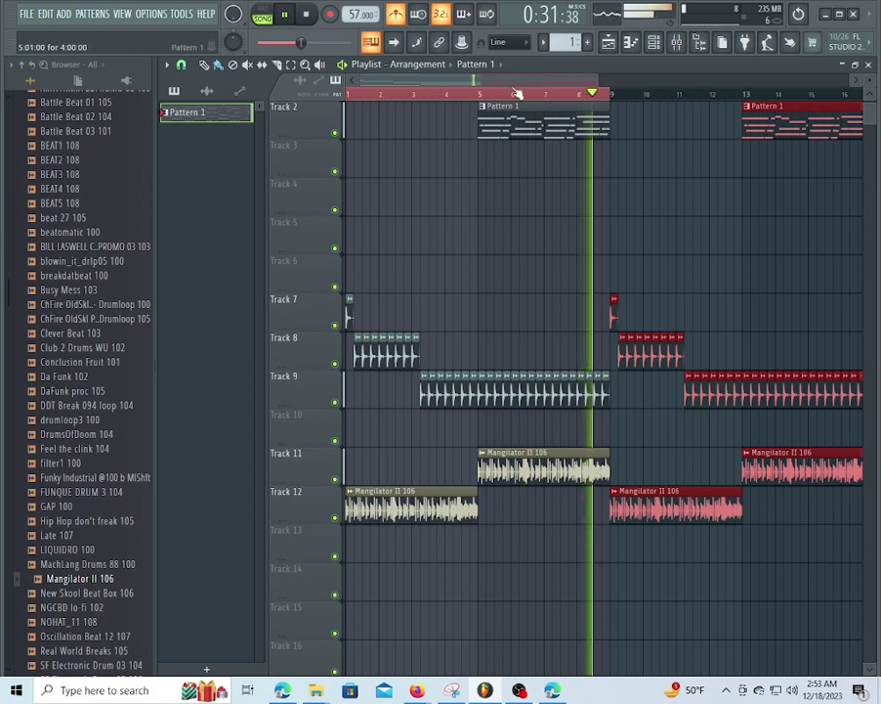
pyautogui.scroll(-2, 515, 97)
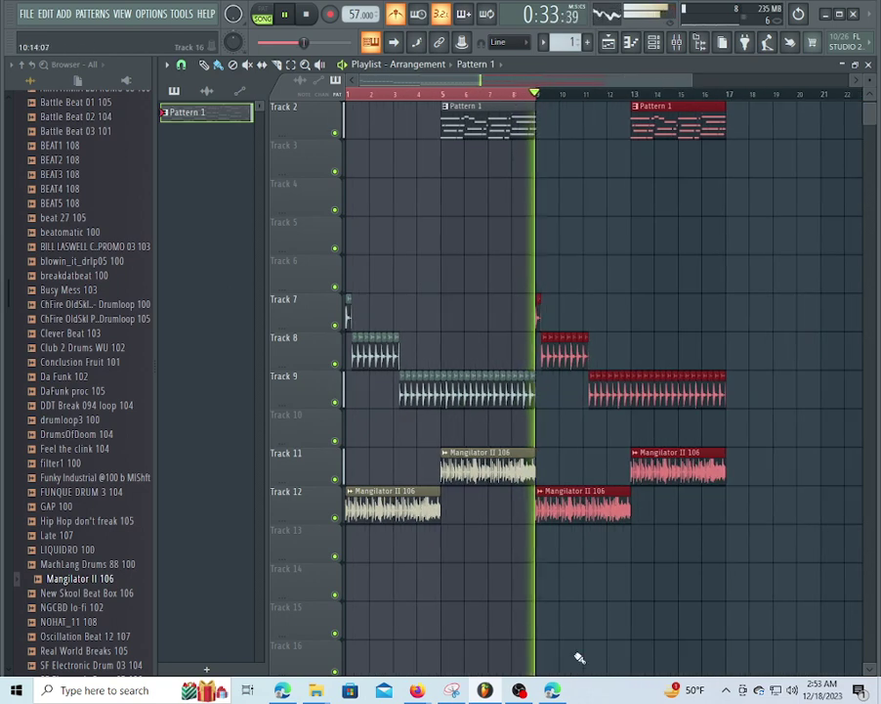
pyautogui.click(521, 691)
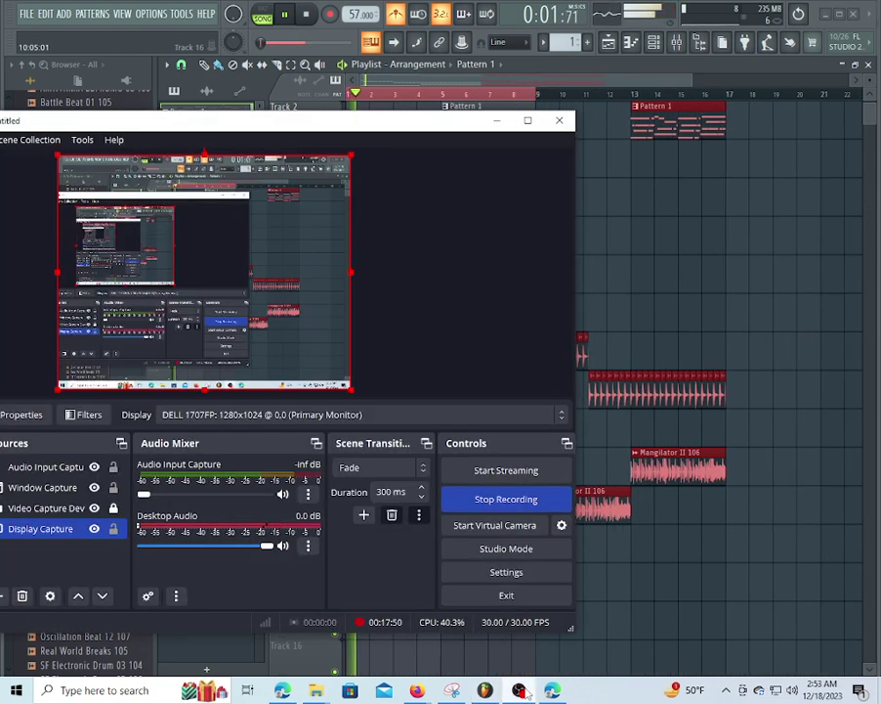